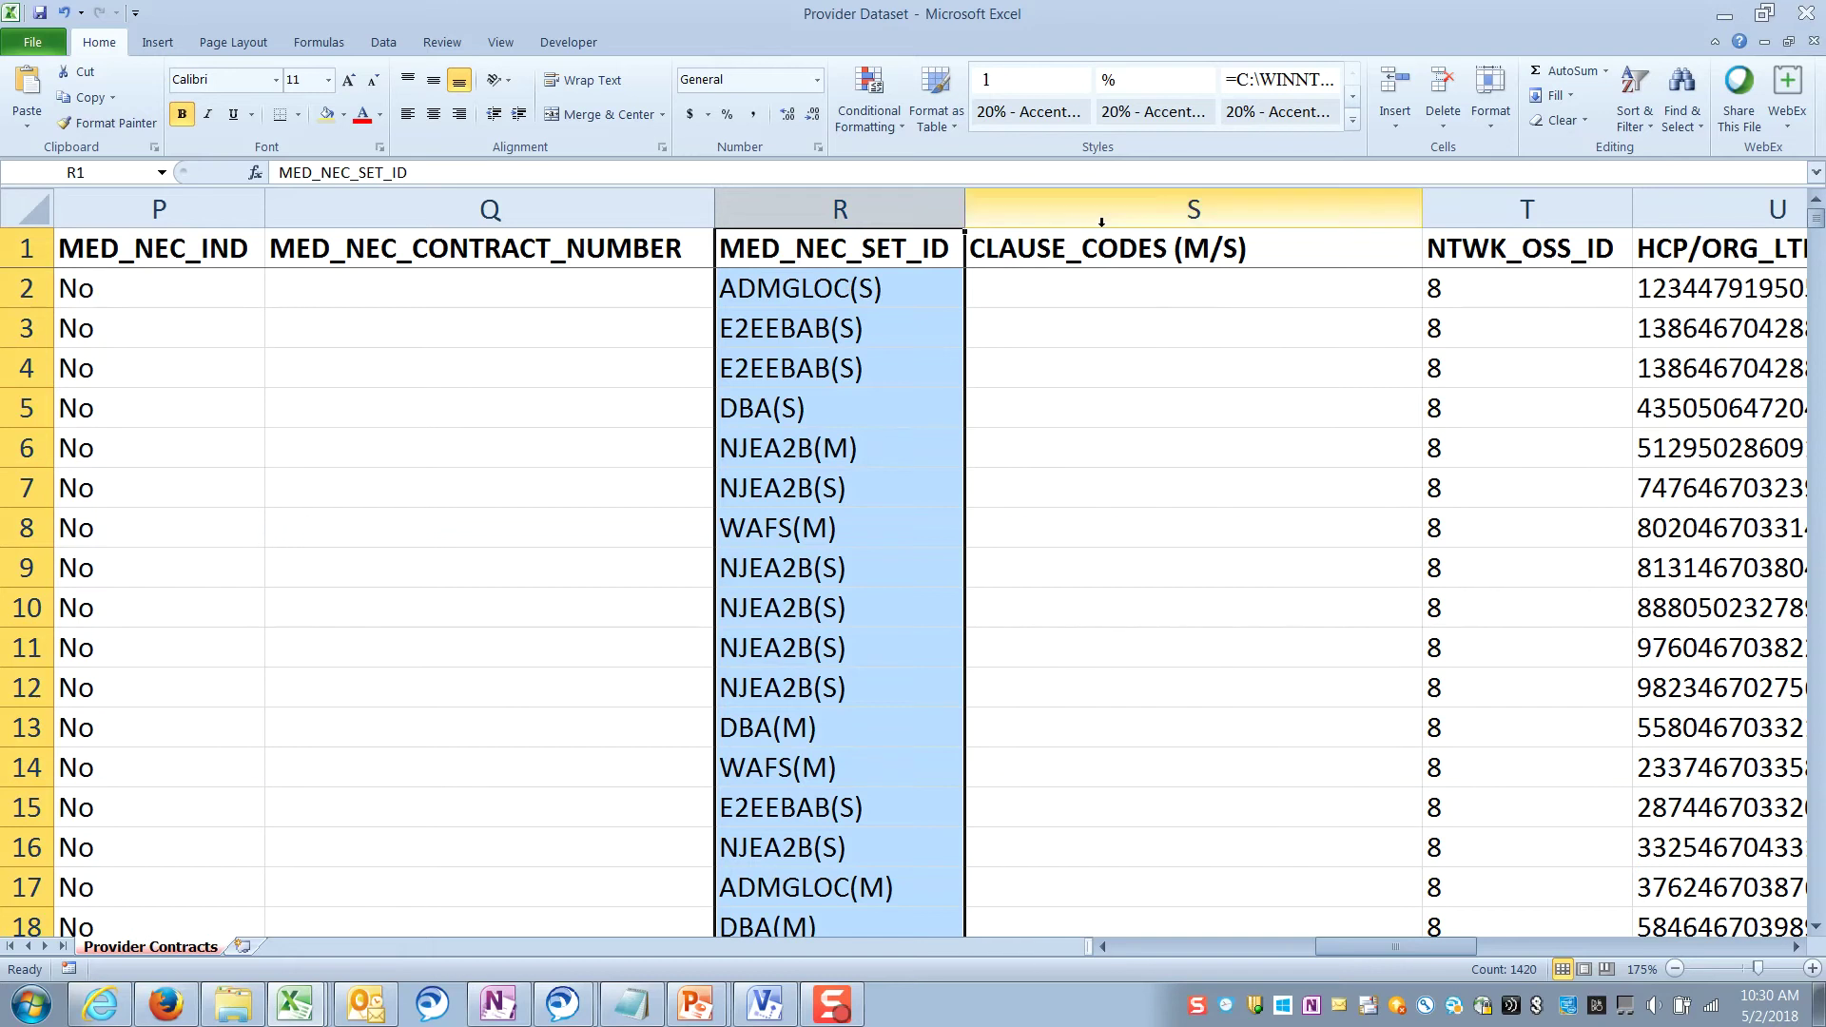
Format the entire CLAUSE_CODES (M/S) column S as Text
click(1197, 209)
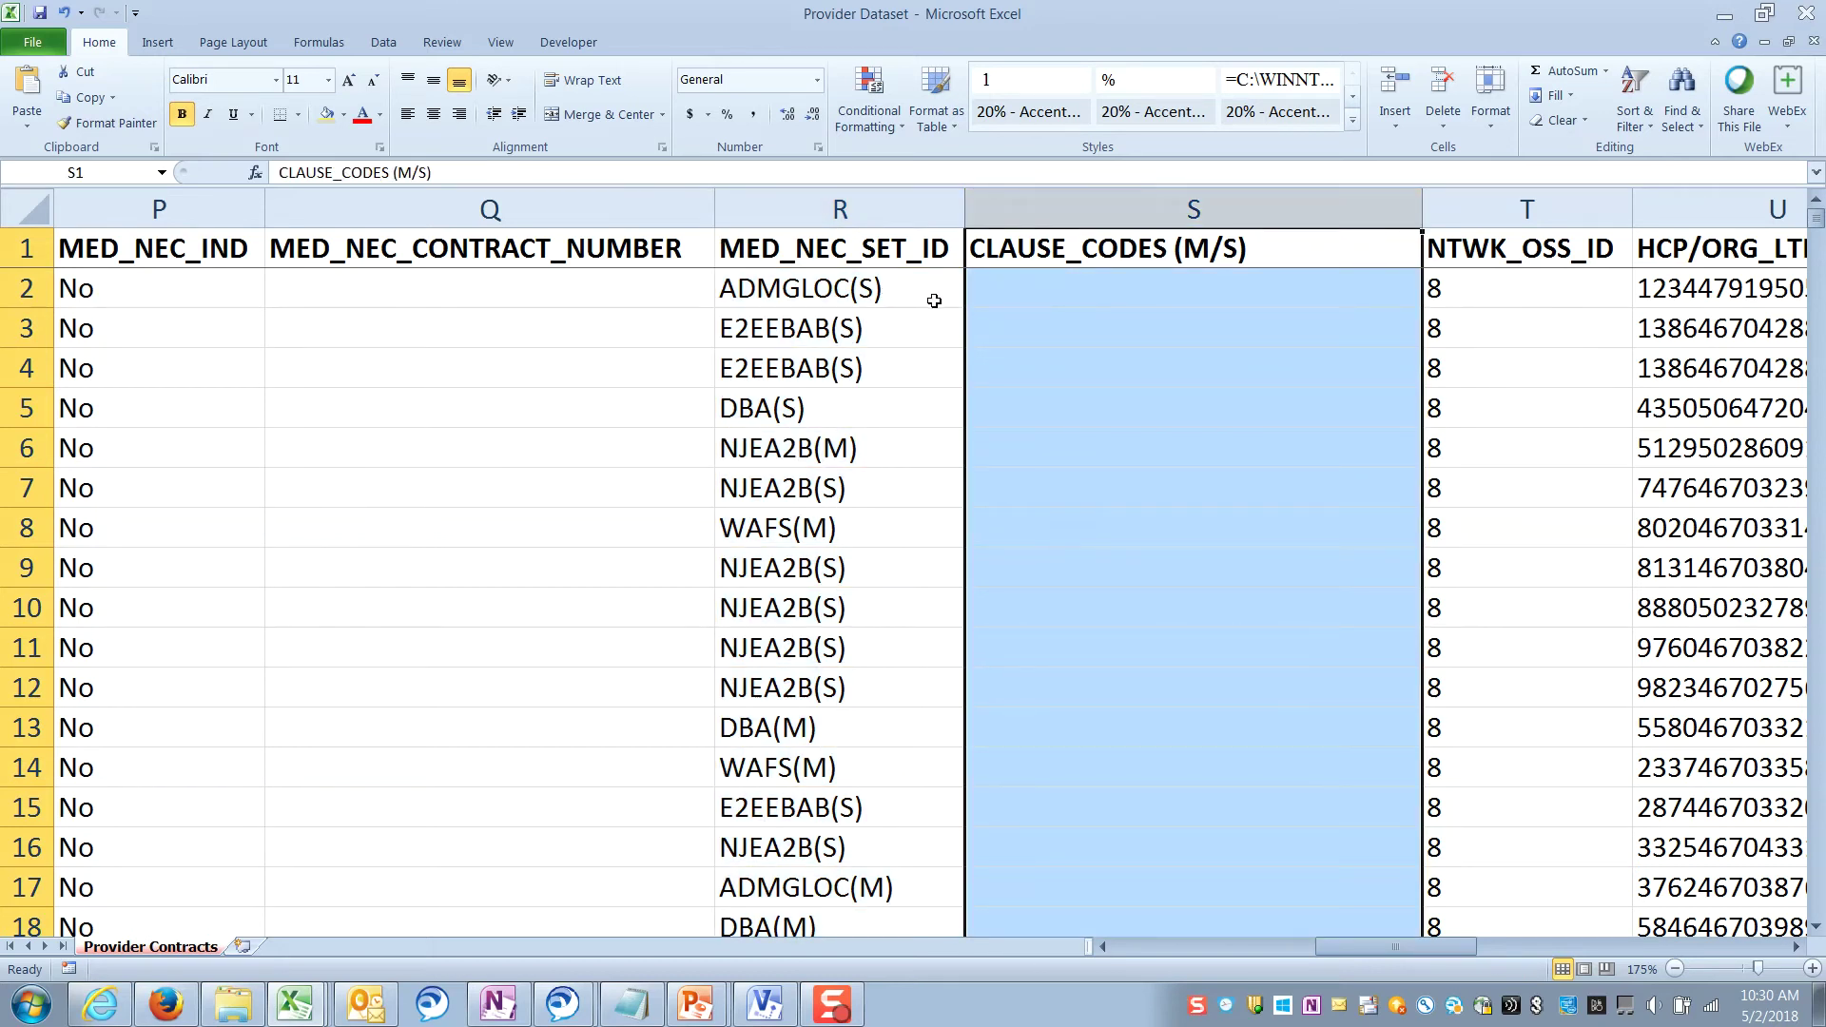
click(1031, 295)
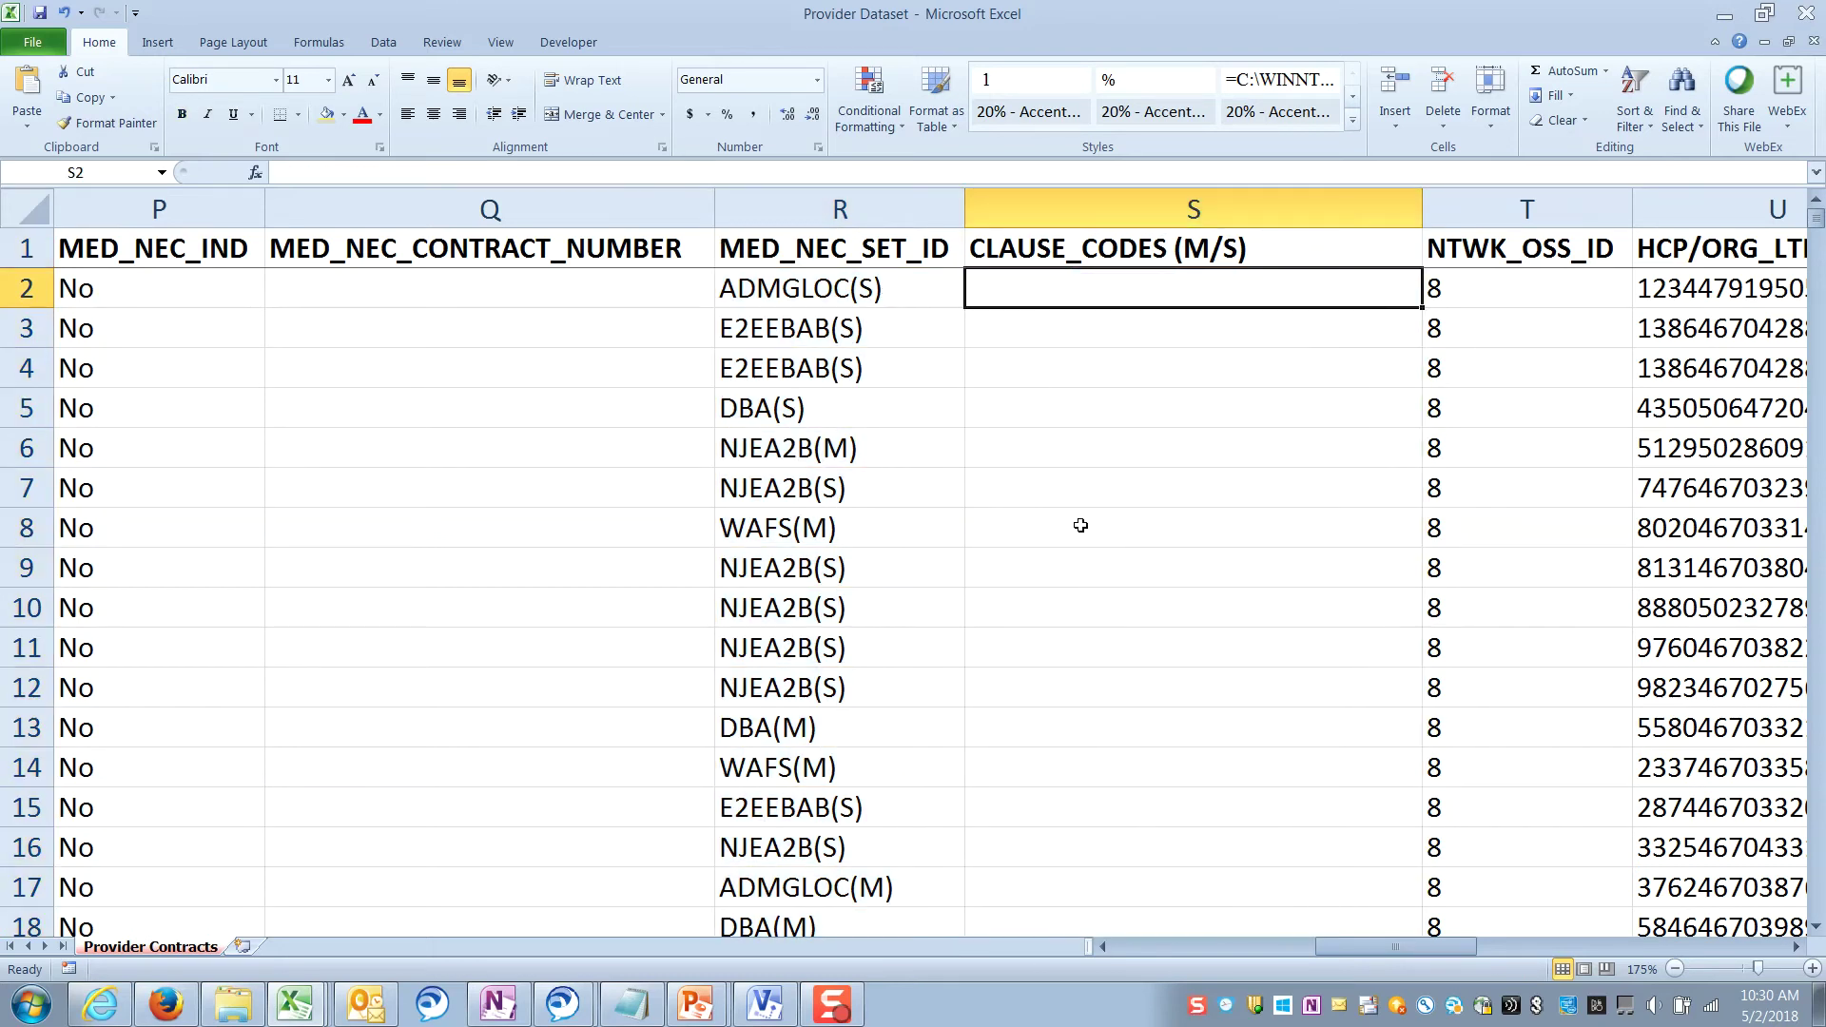
click(818, 80)
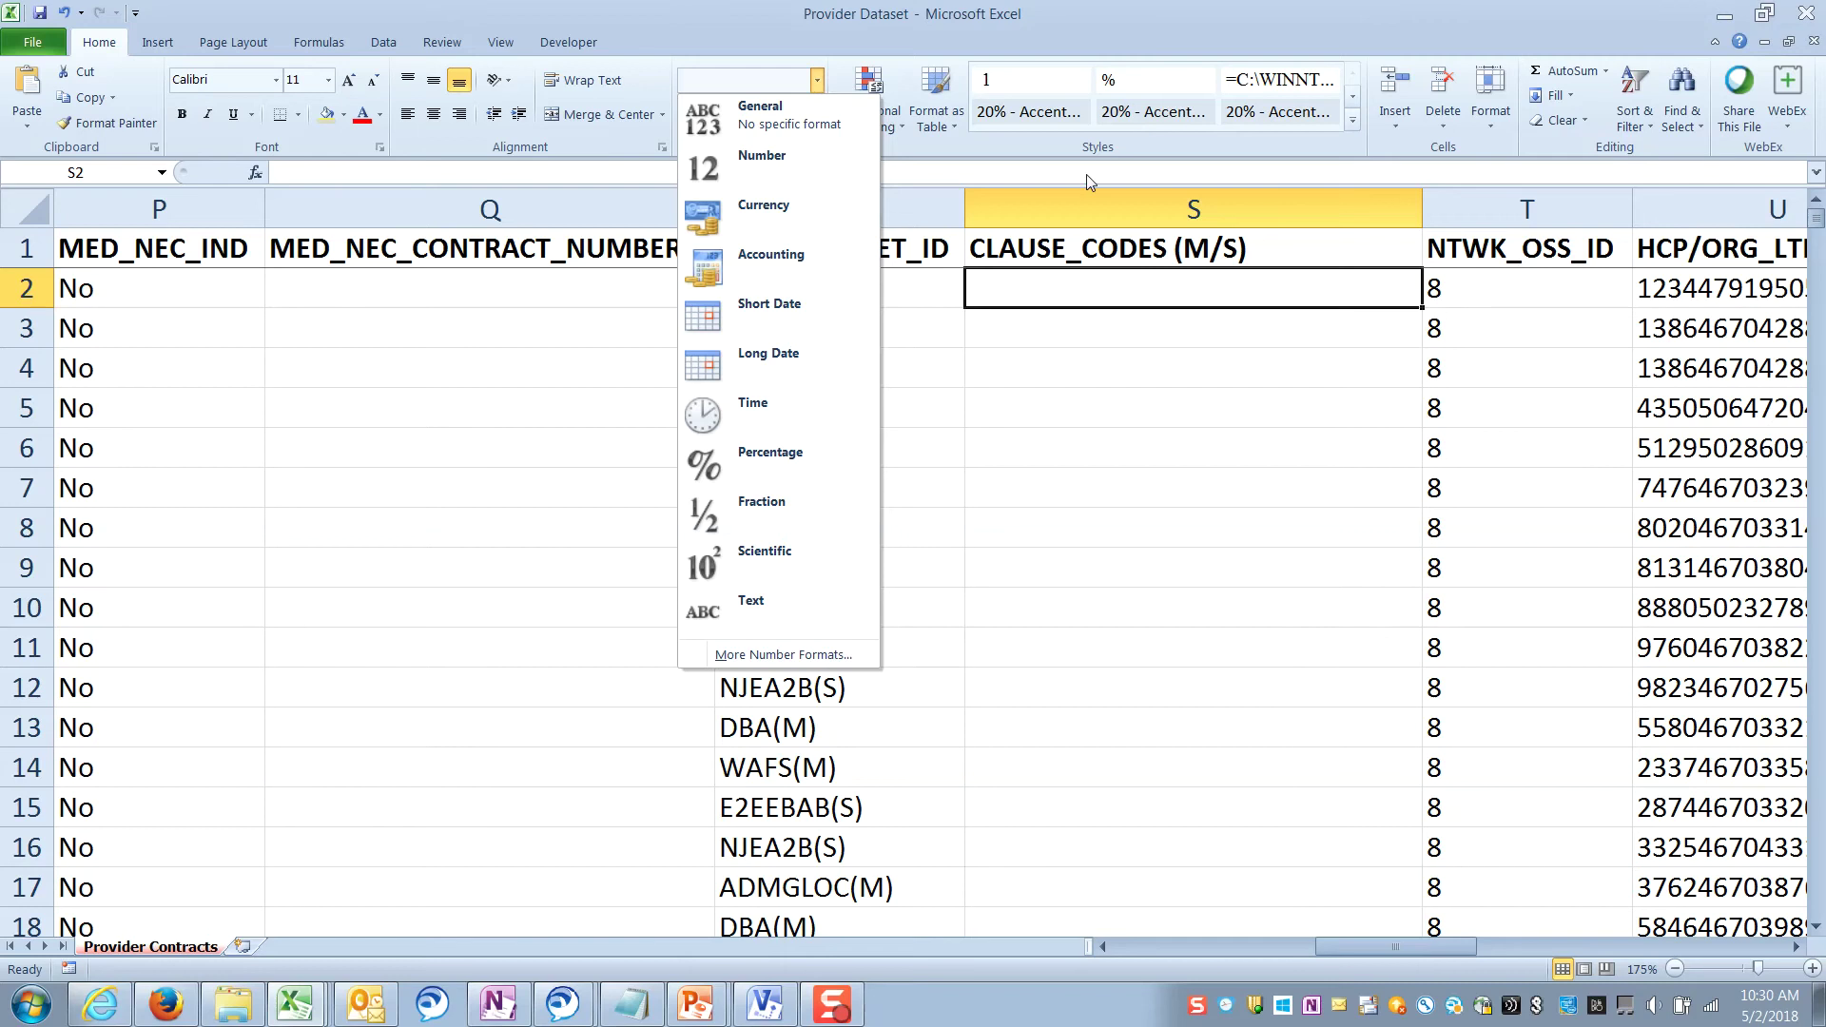
click(1164, 217)
click(818, 80)
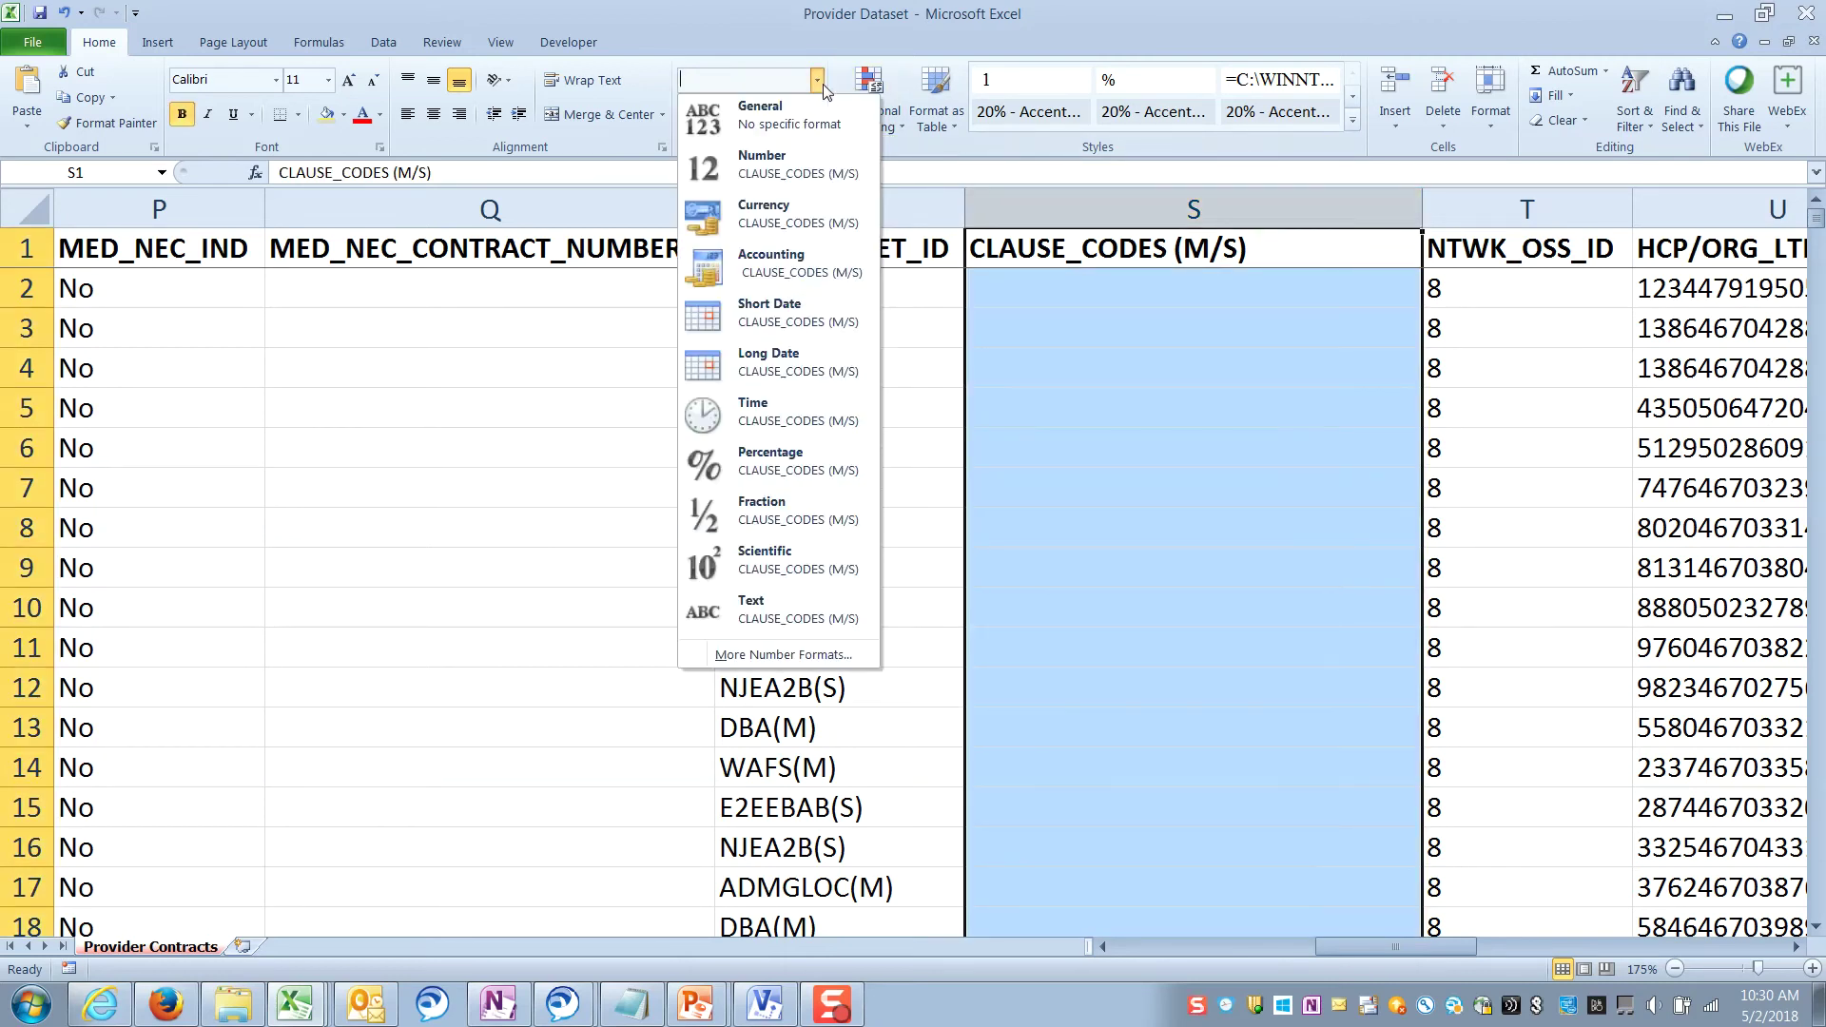
click(751, 603)
click(1082, 599)
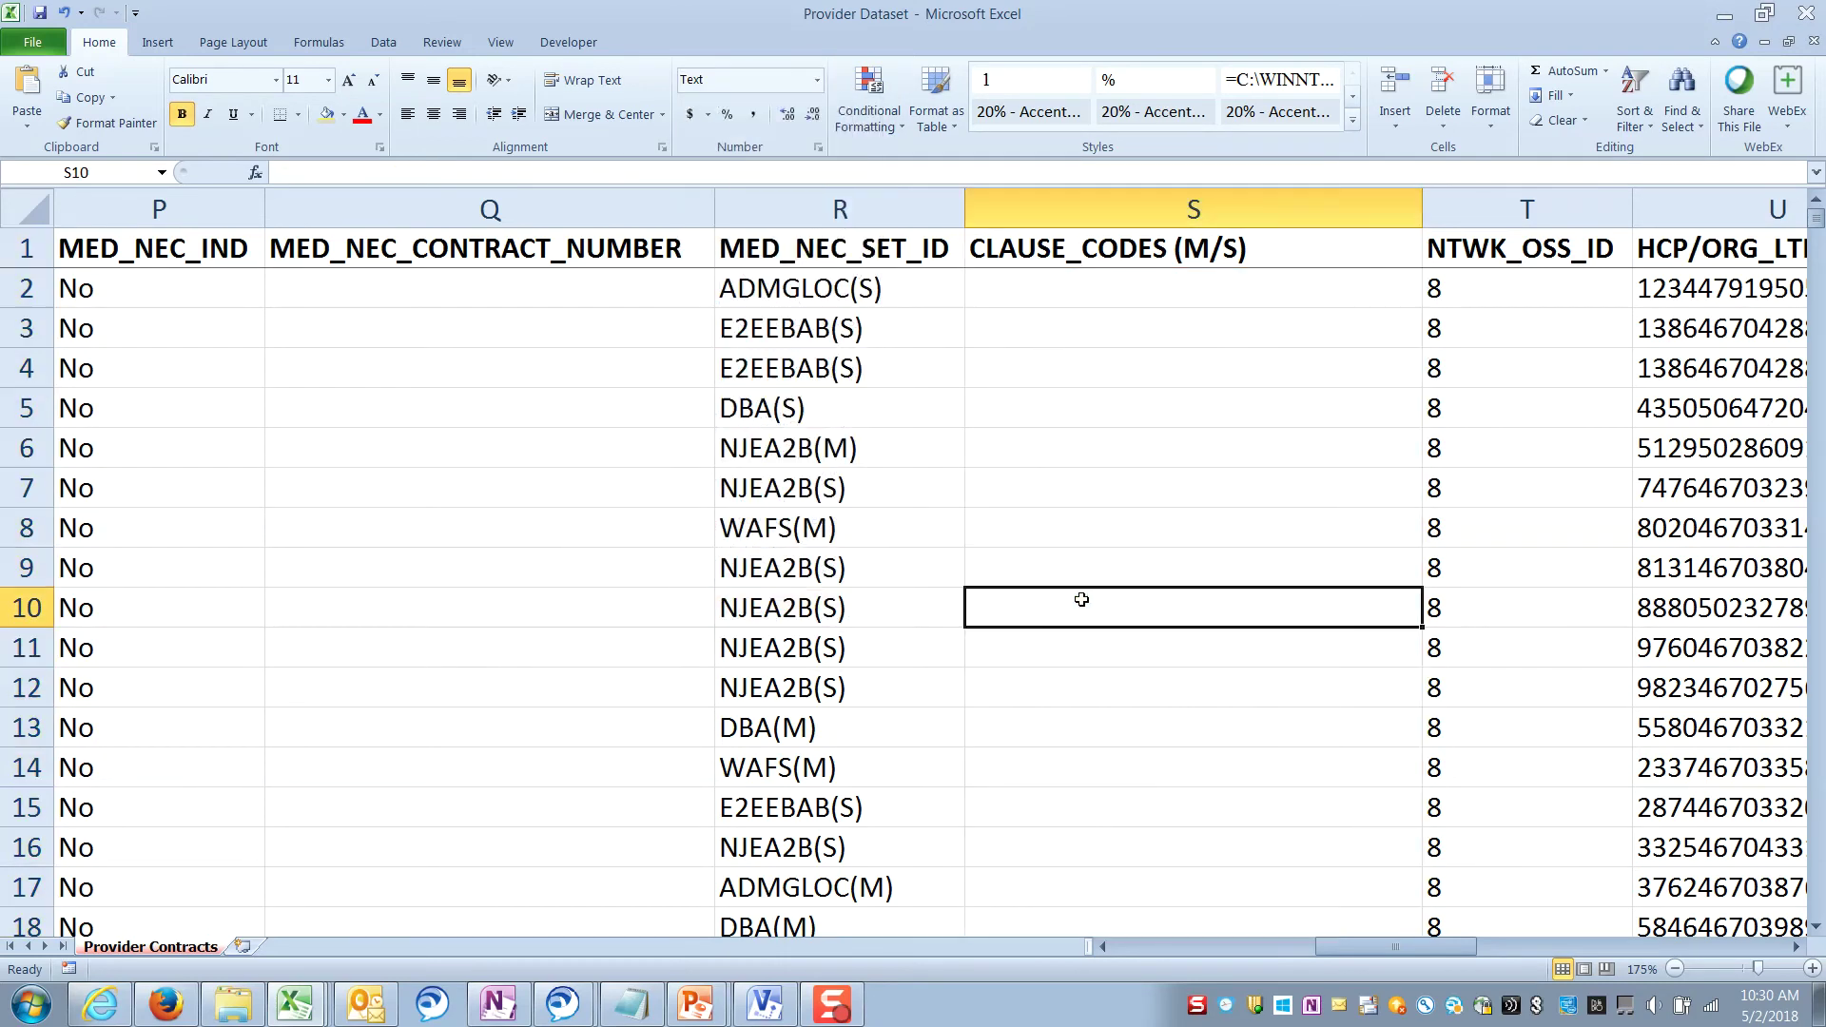
Enter =8*8 in cell S2 of the Text-formatted CLAUSE_CODES column
click(1144, 293)
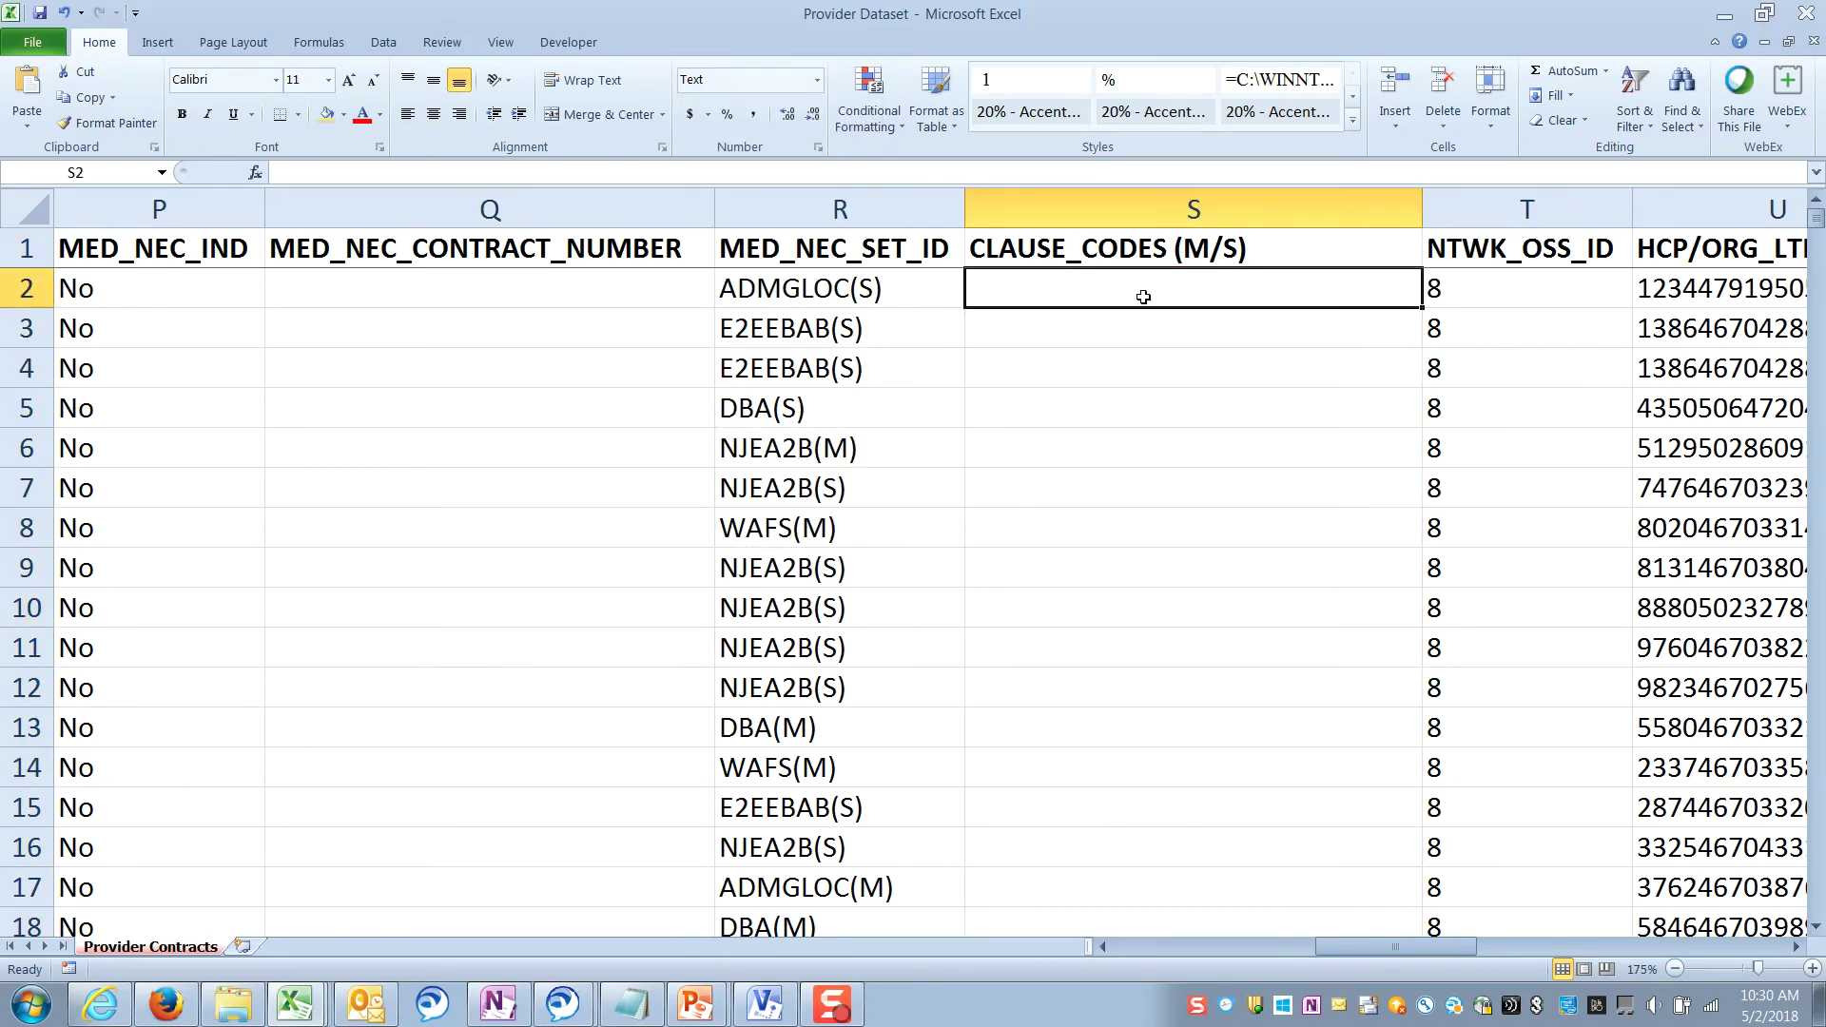
text(=)
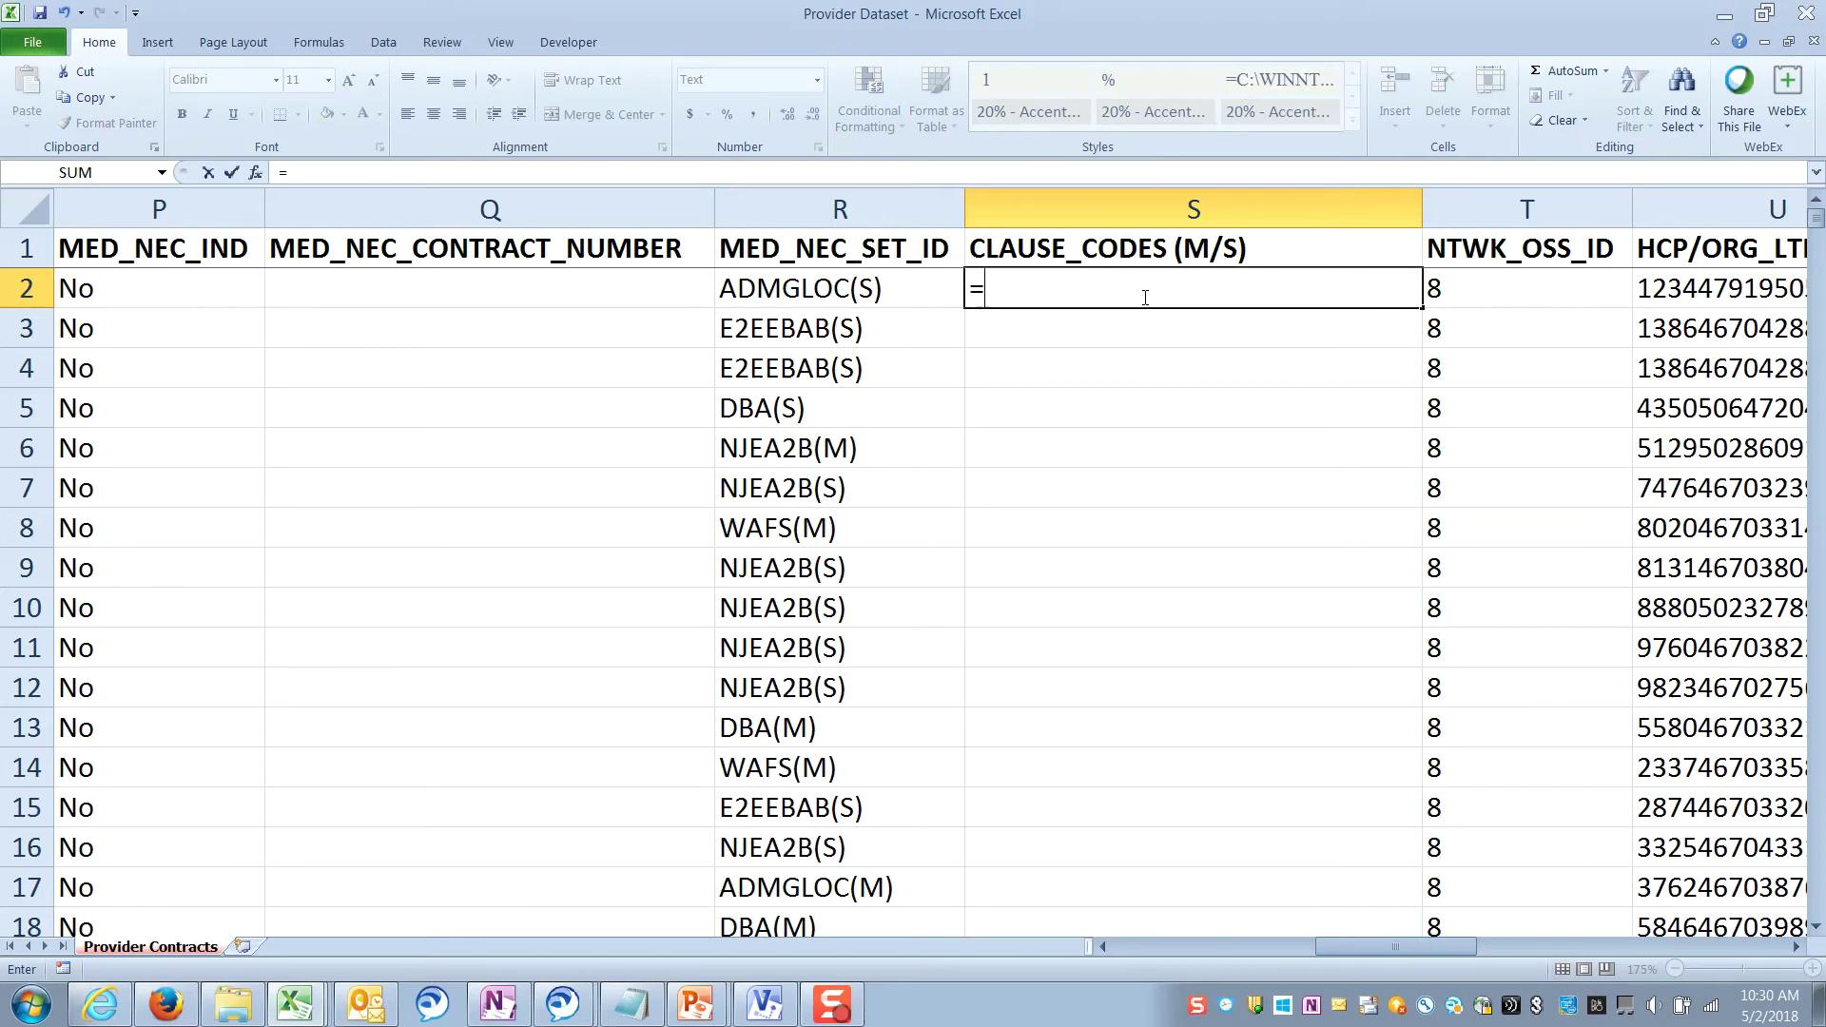
text(8*8)
key(Return)
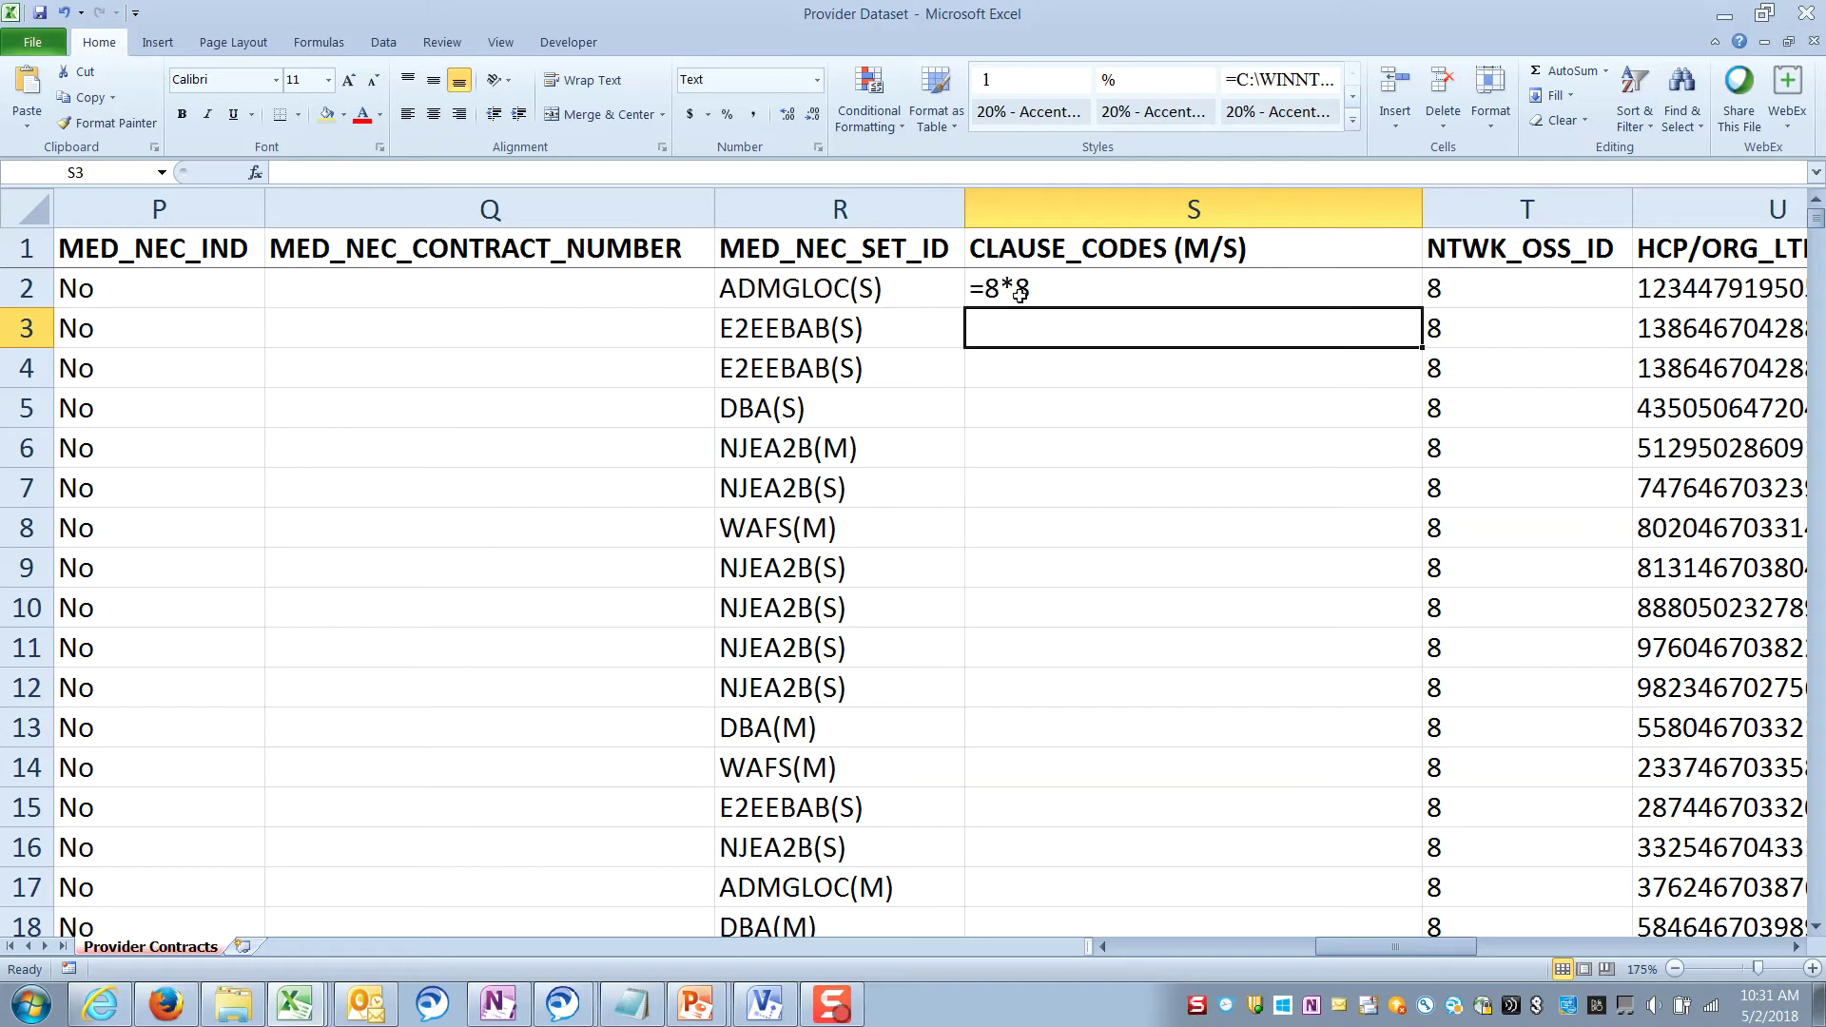
click(974, 274)
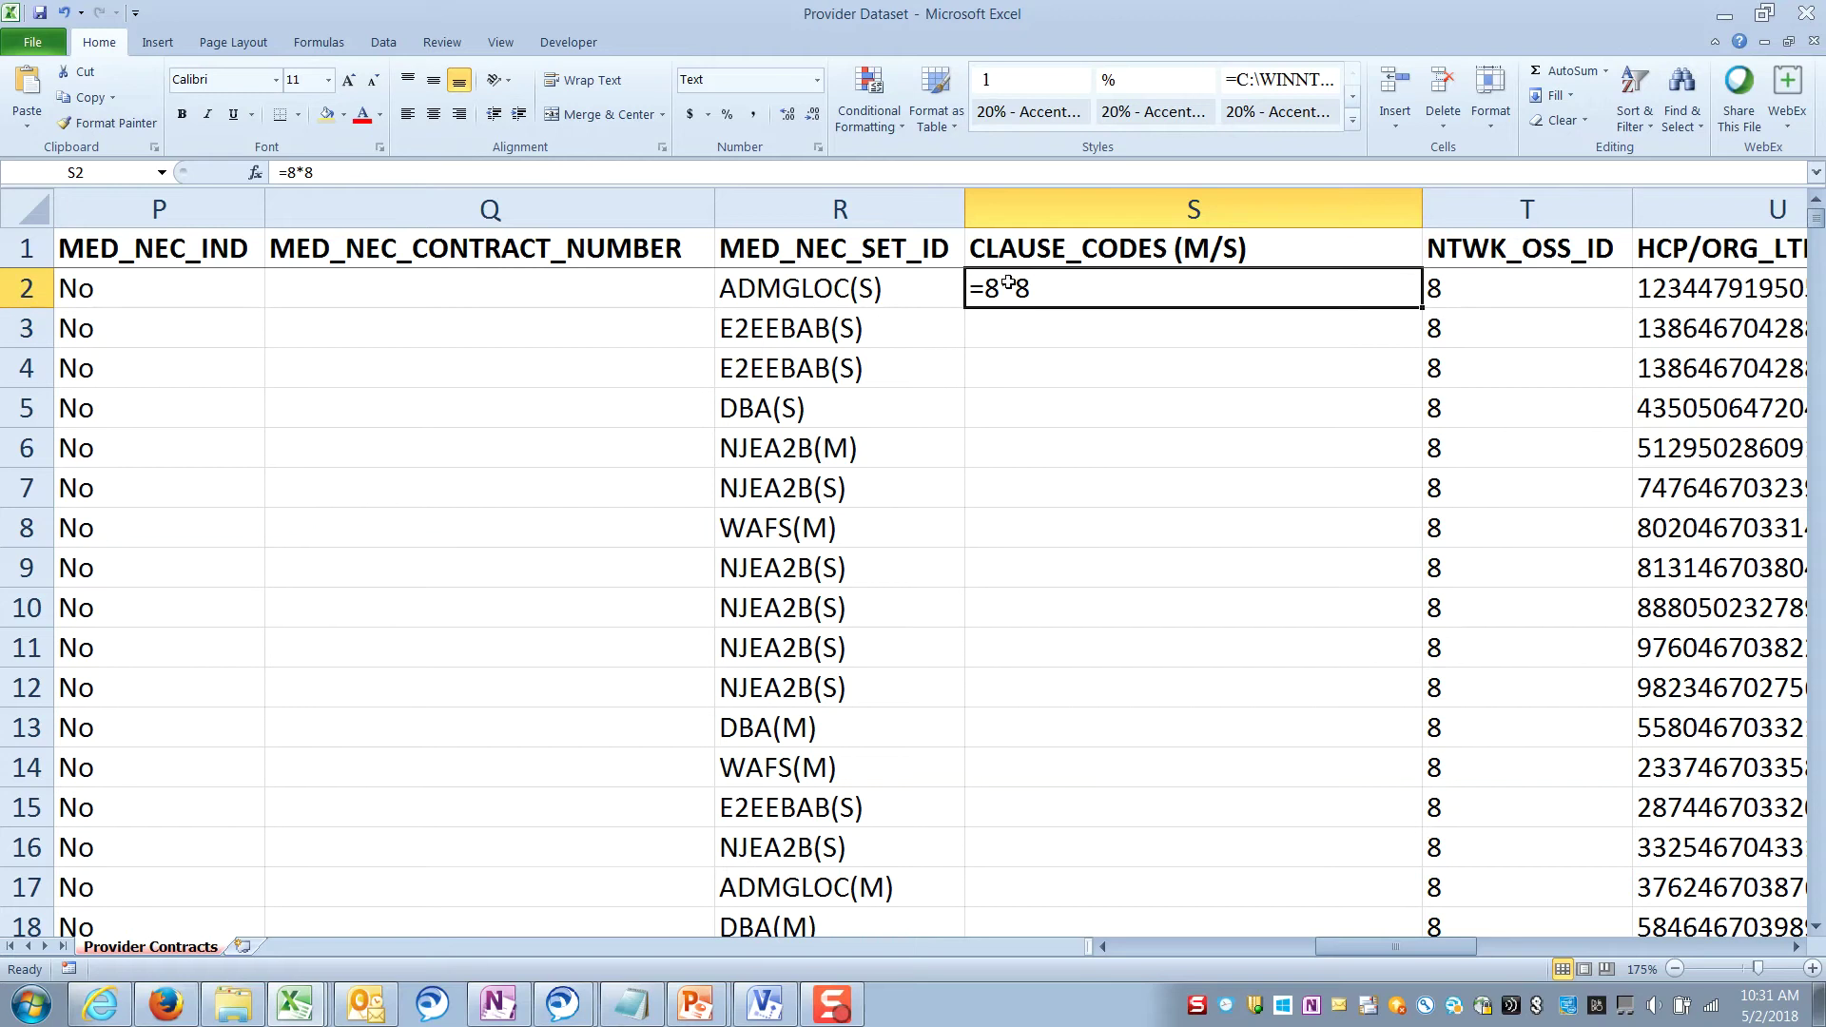
click(1027, 204)
click(1046, 290)
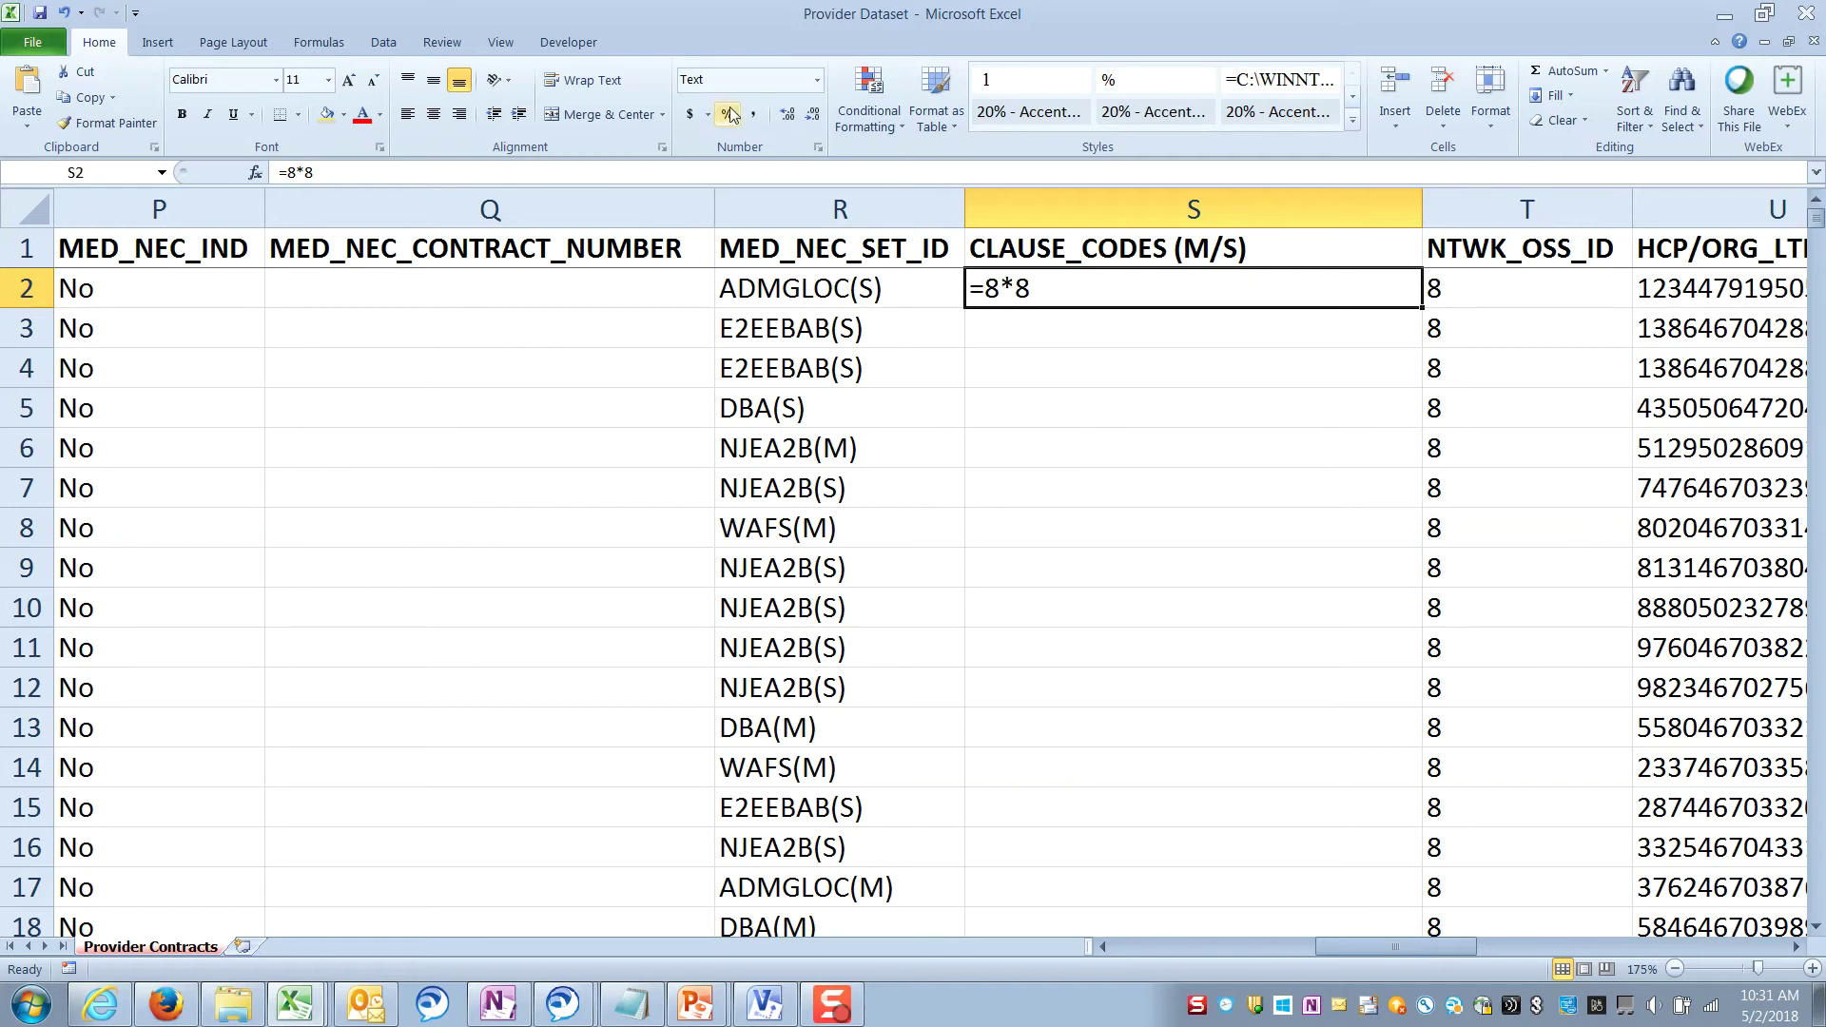
Set the CLAUSE_CODES column's number format to General and re-enter the formula in S2 to recalculate it
click(1198, 204)
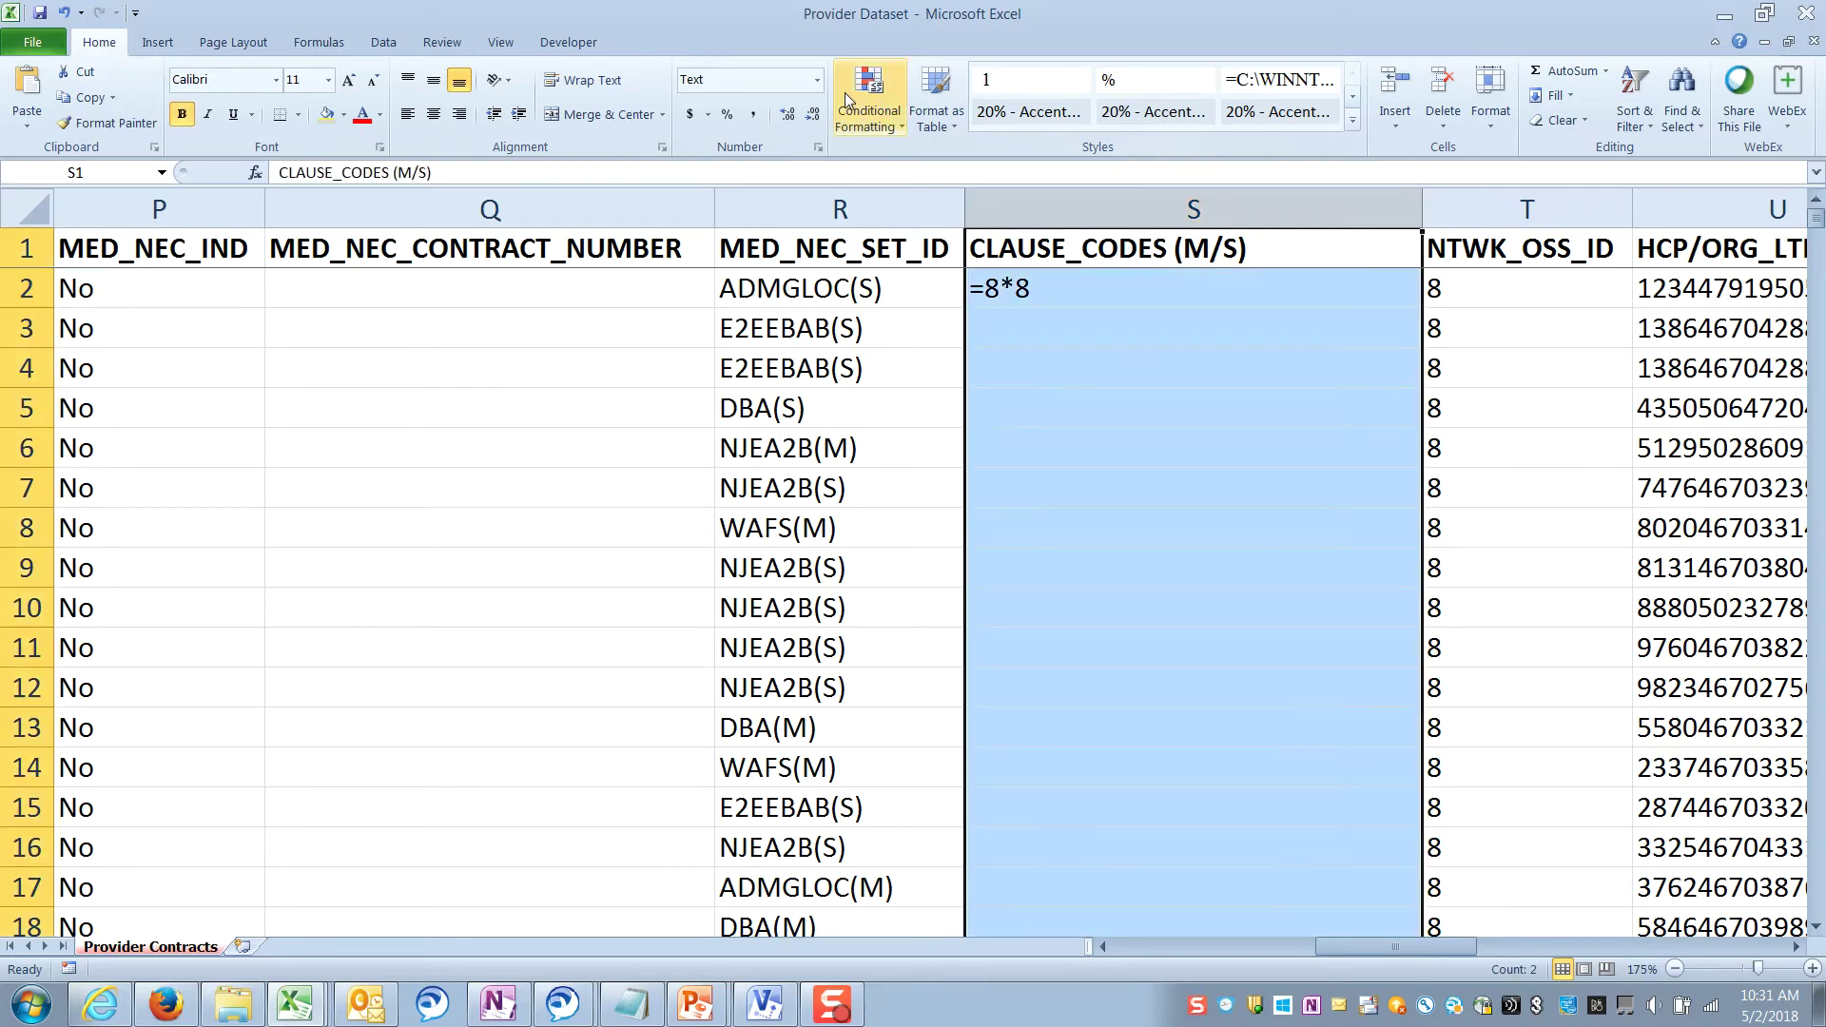
click(816, 79)
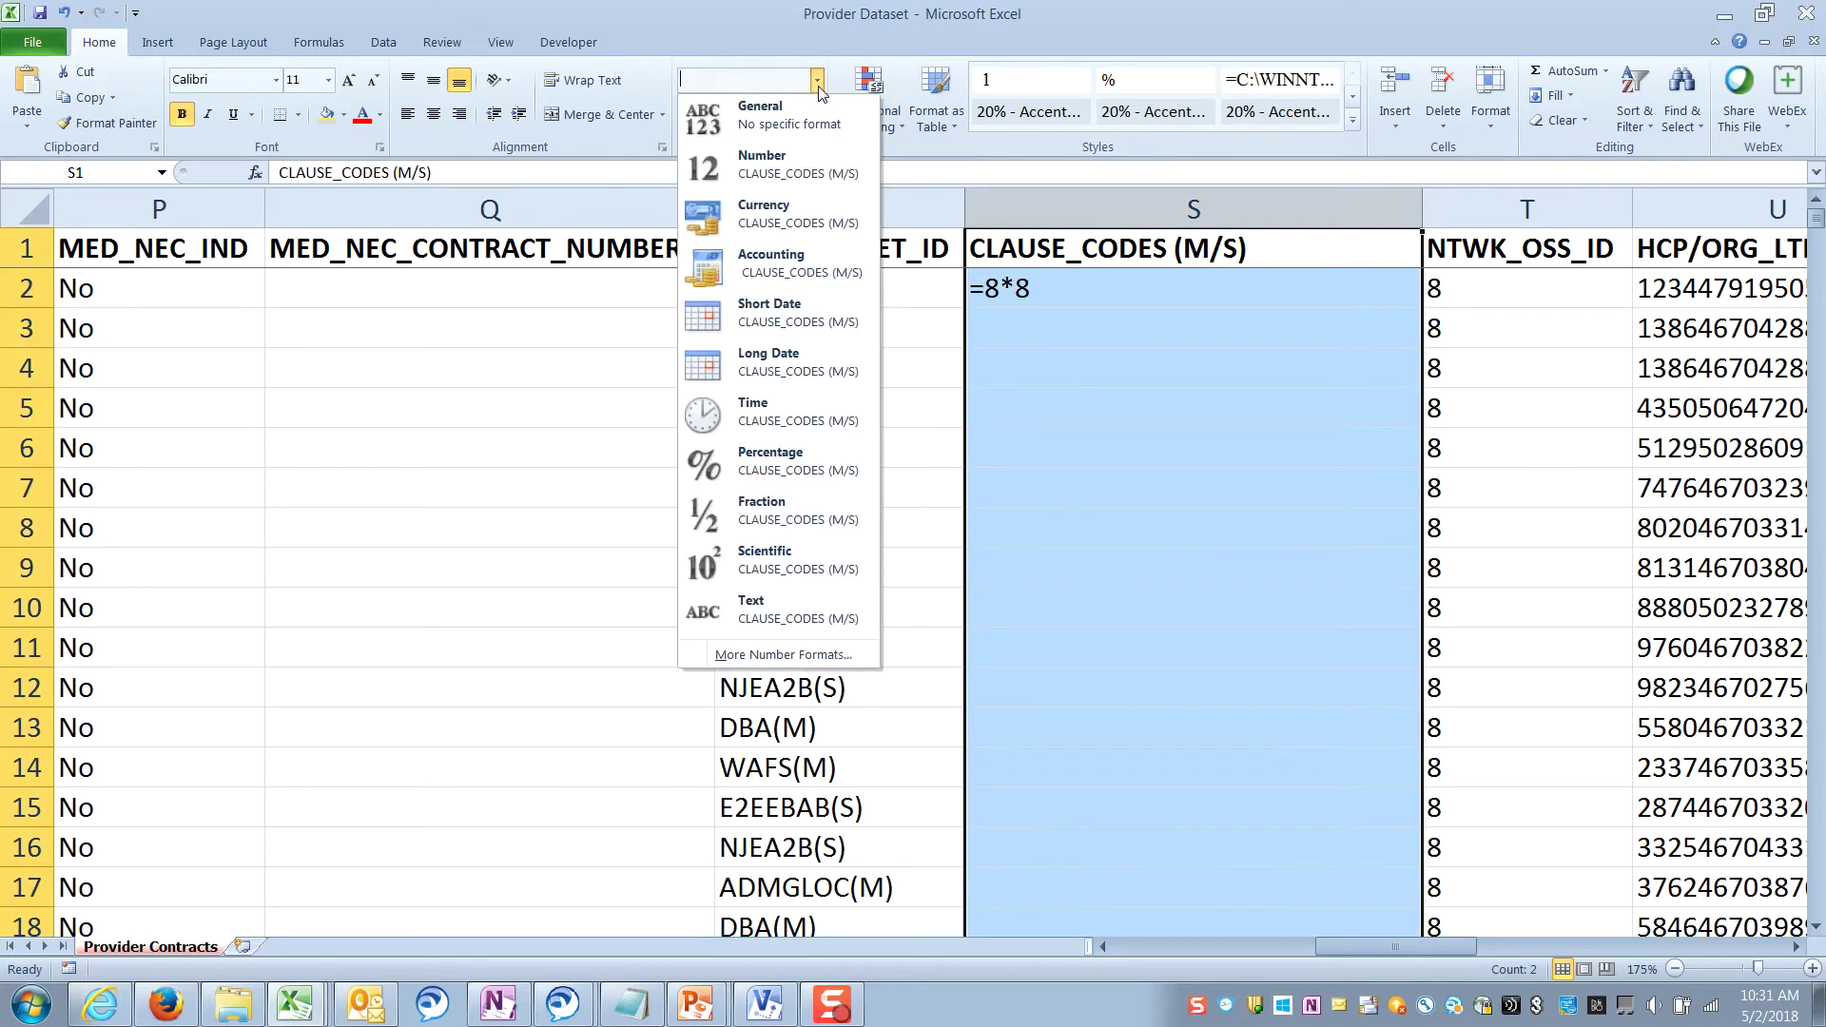
click(767, 127)
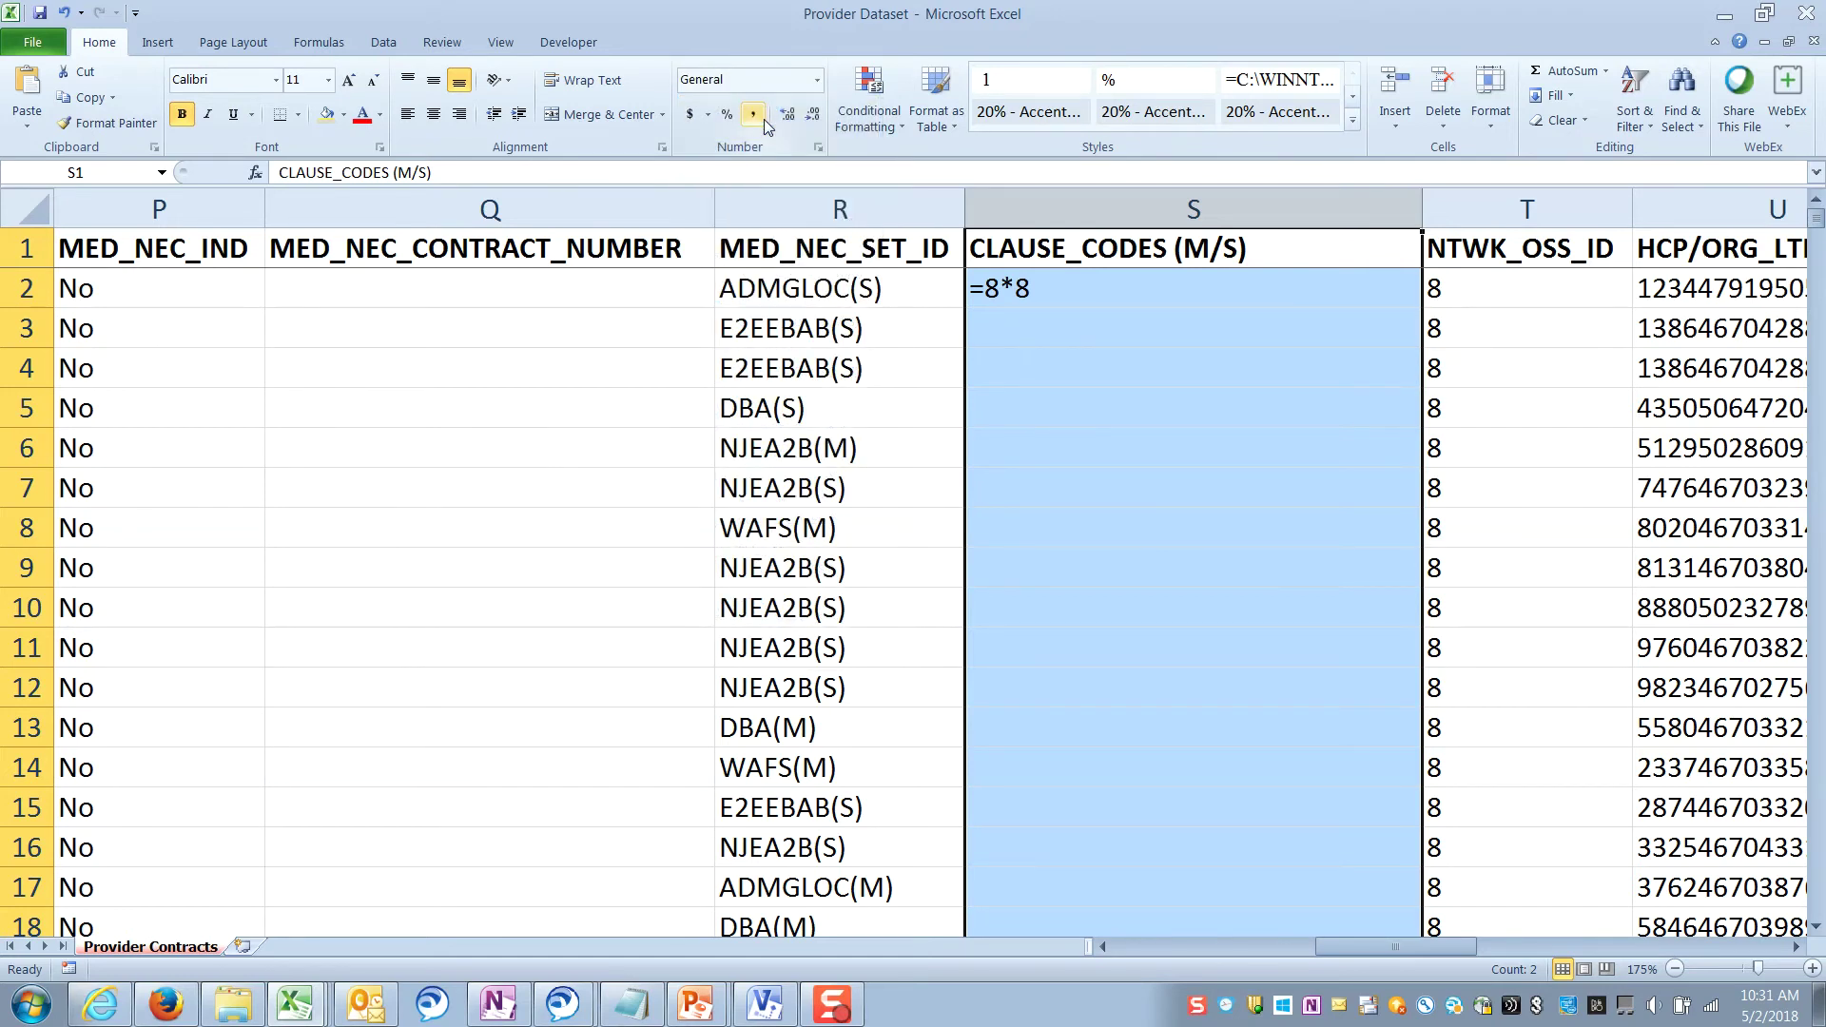
click(1212, 549)
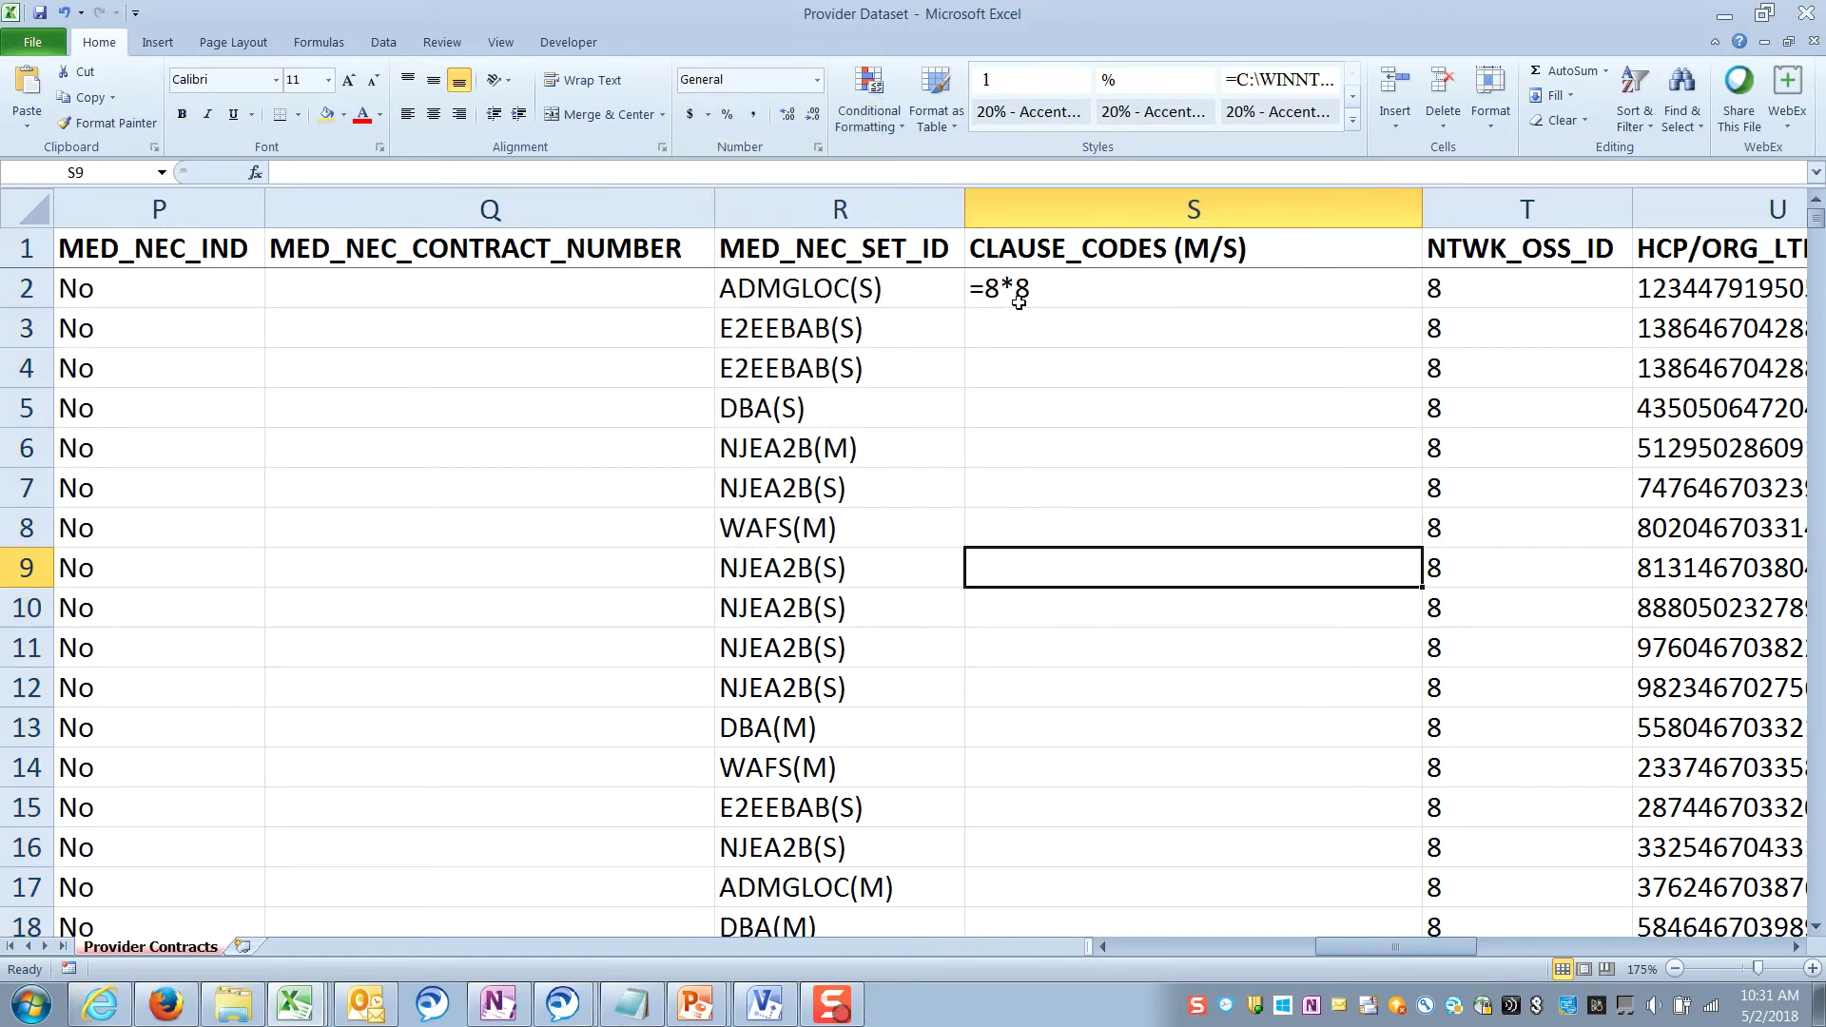
double_click(1056, 291)
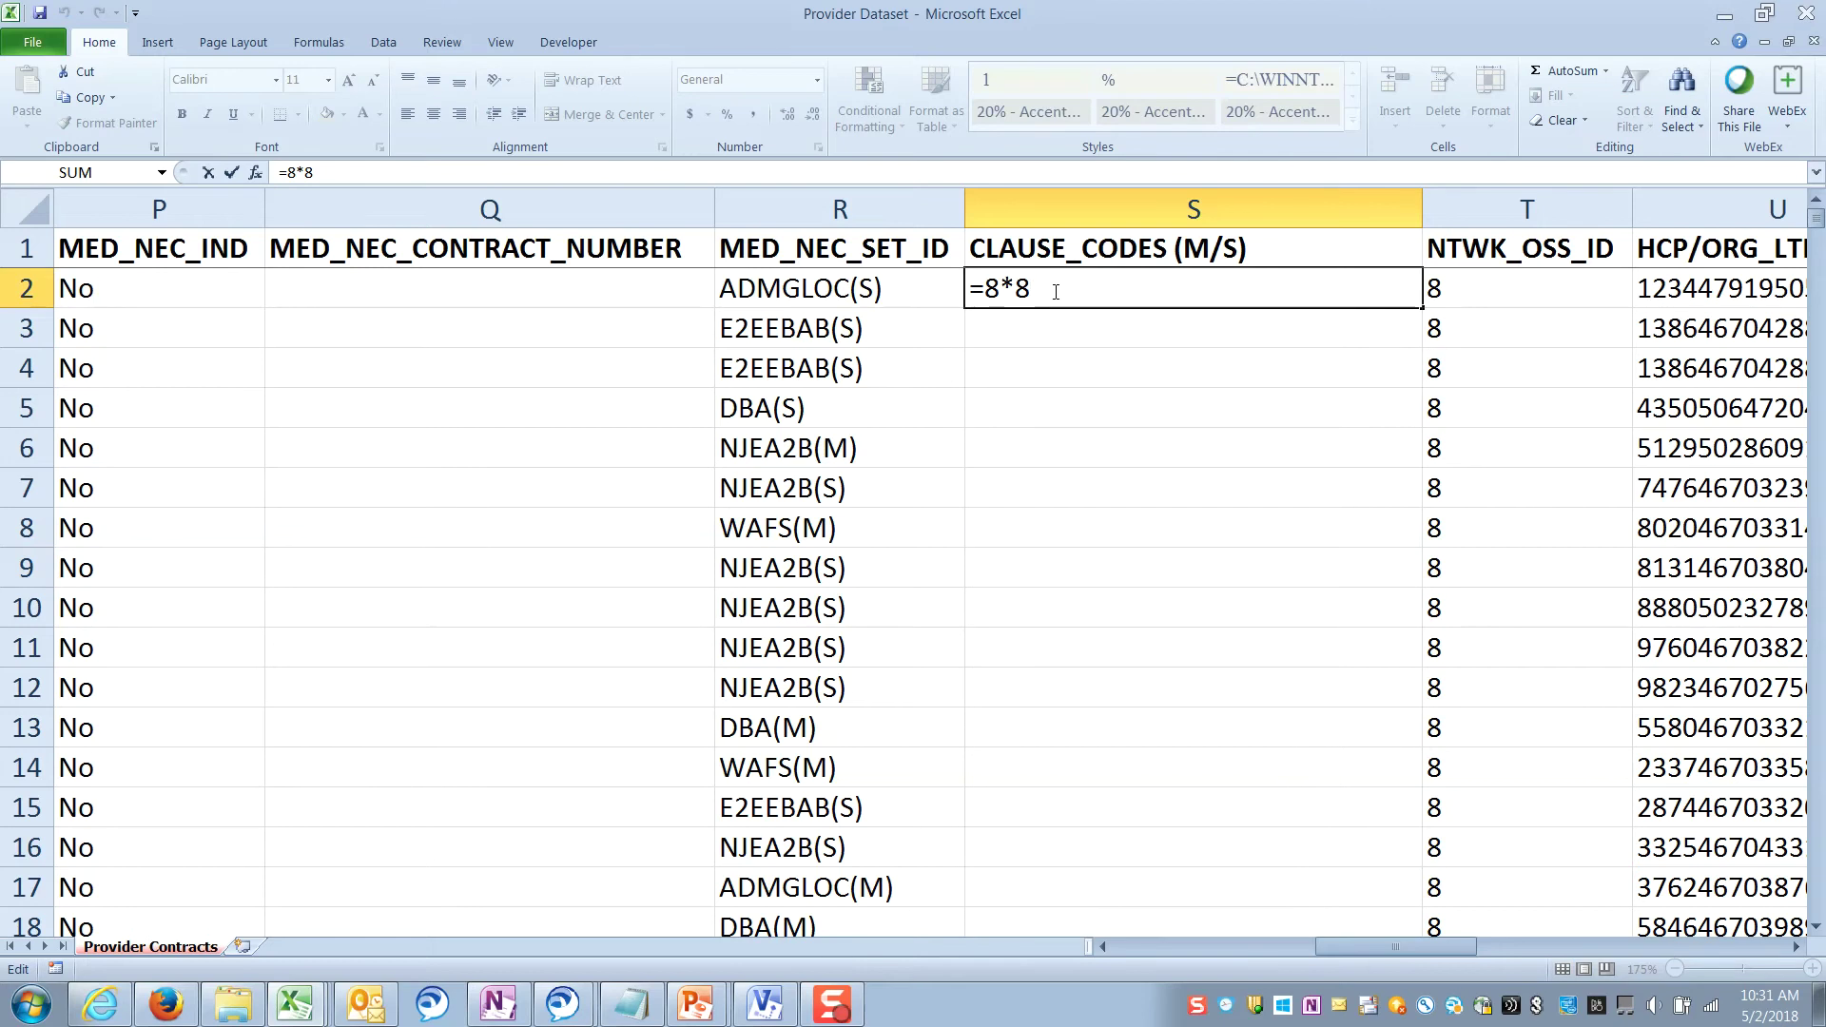
key(Return)
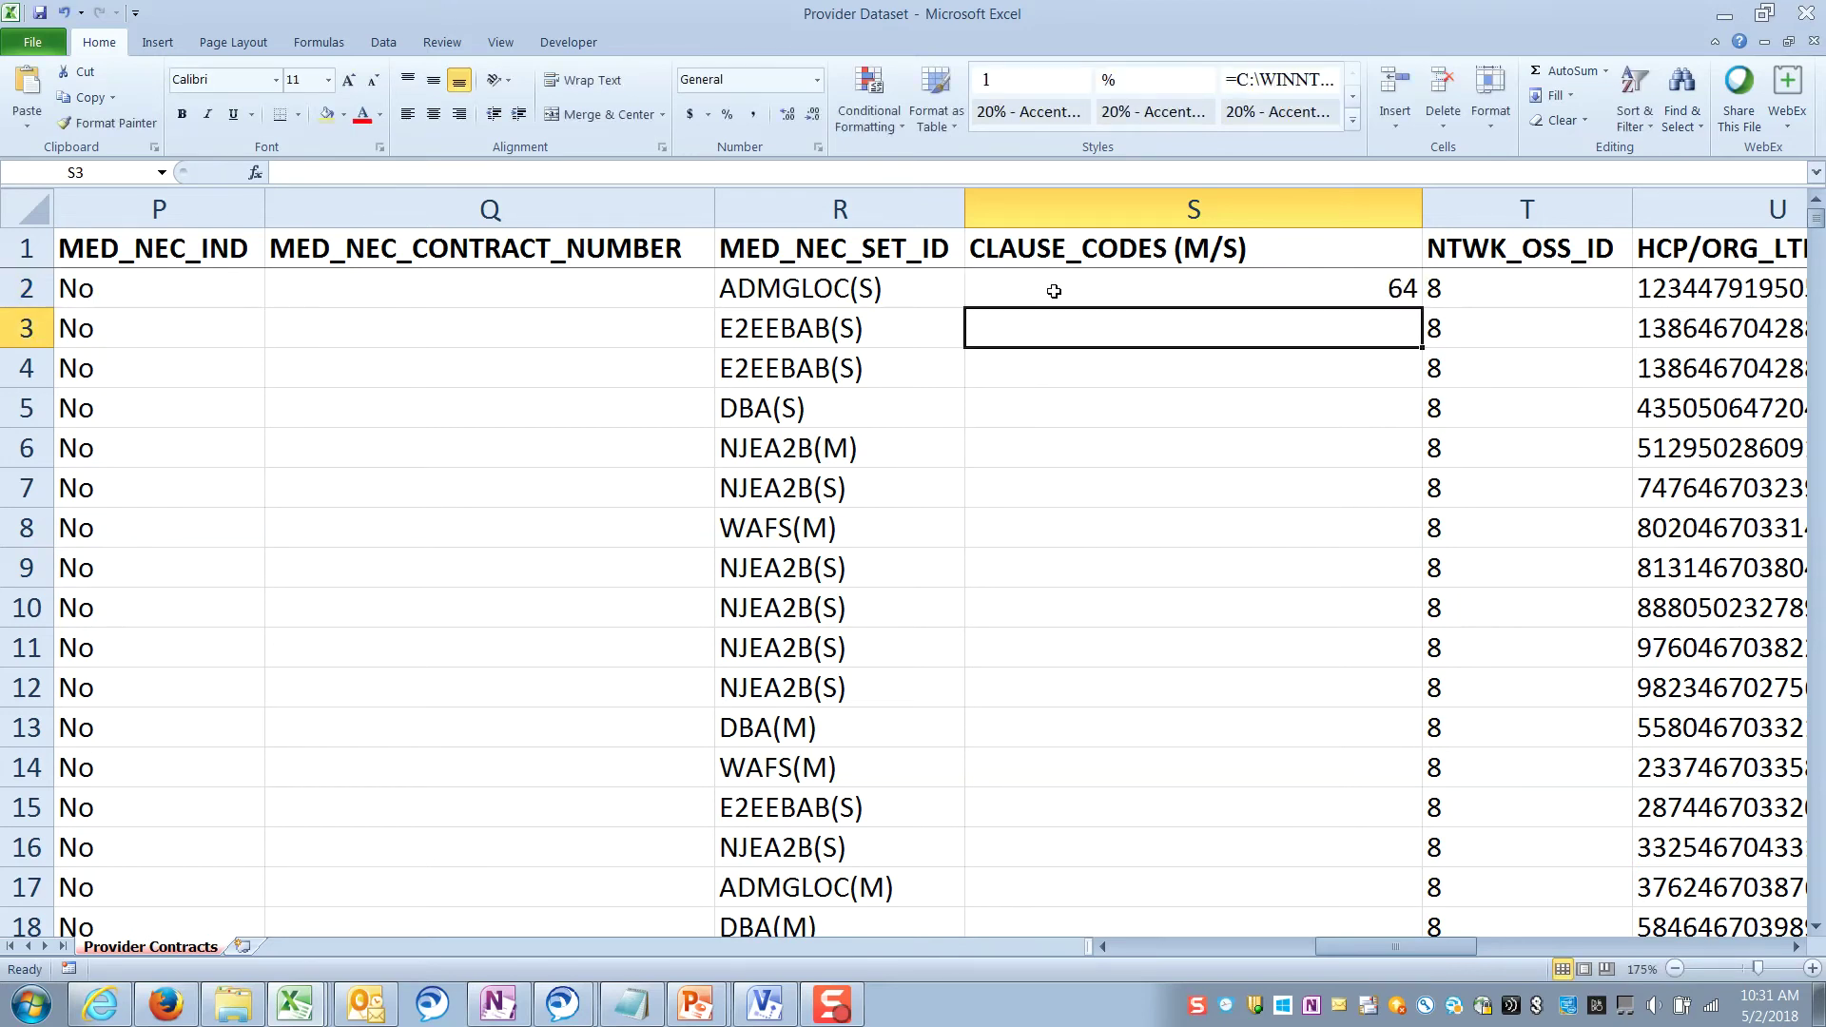
Change the formula in cell S2 to =8*5
click(1390, 289)
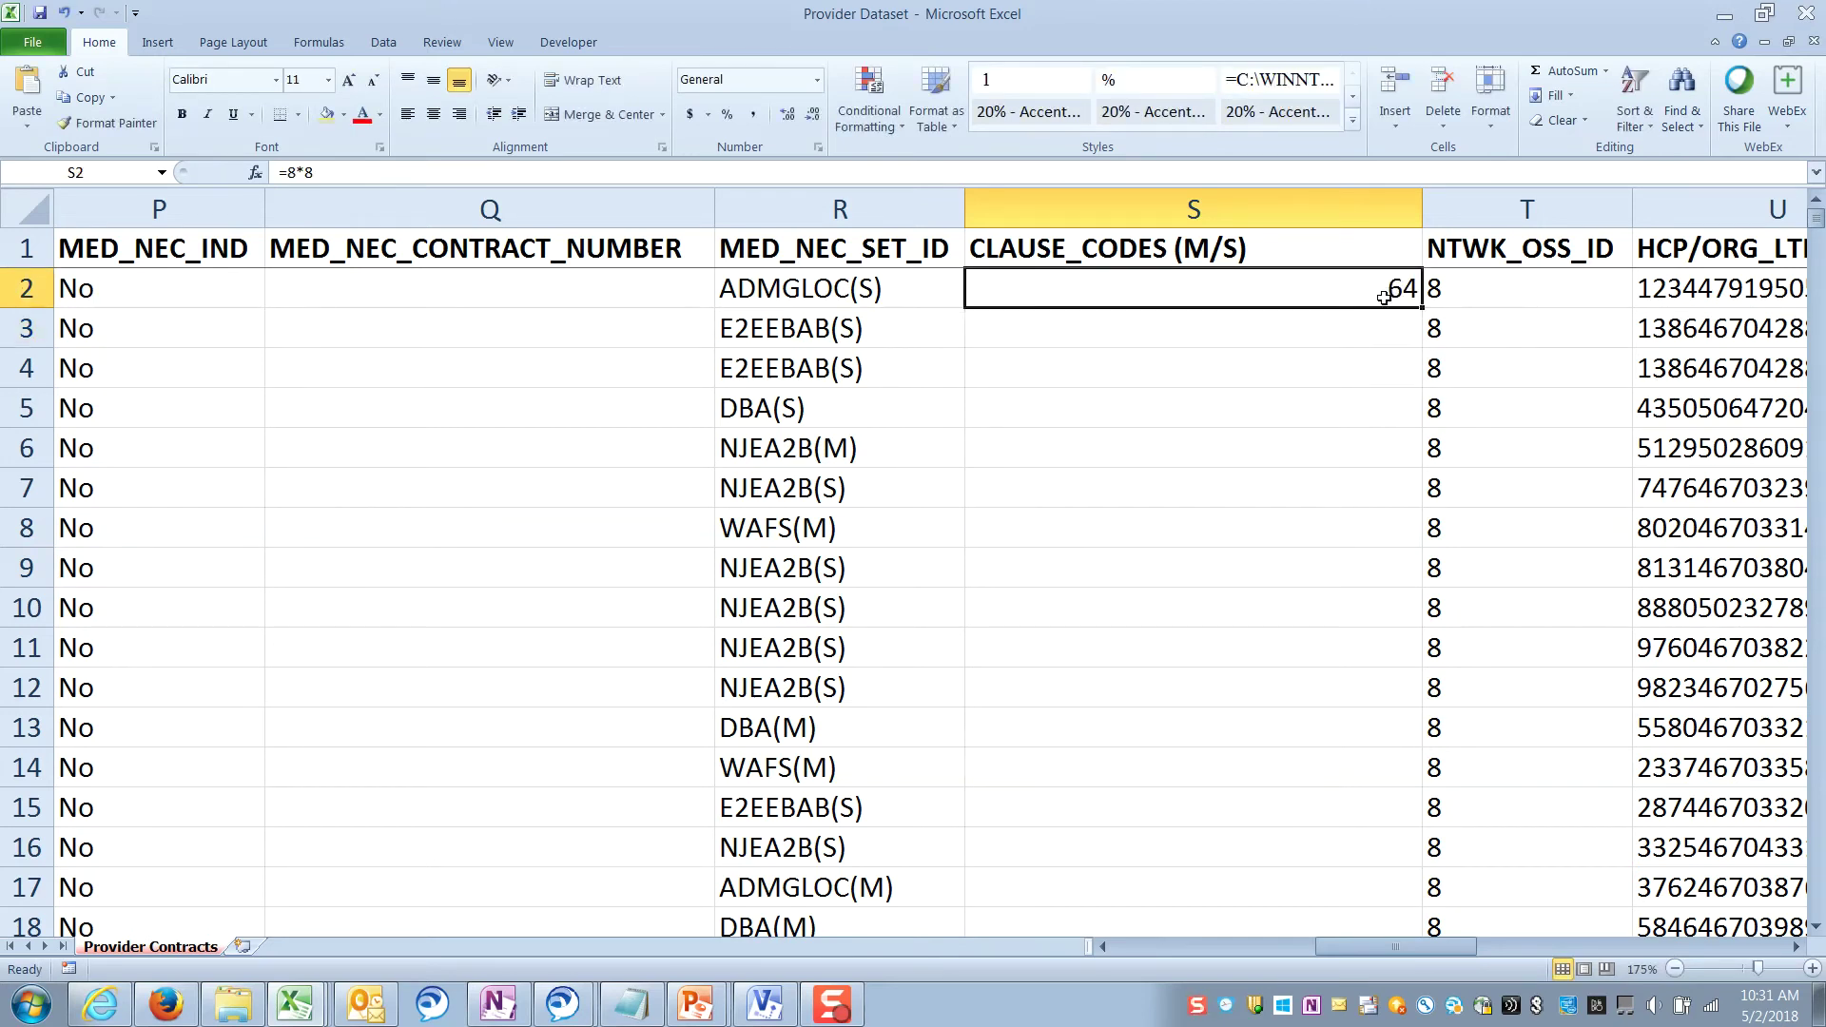
double_click(1385, 294)
key(BackSpace)
text(5)
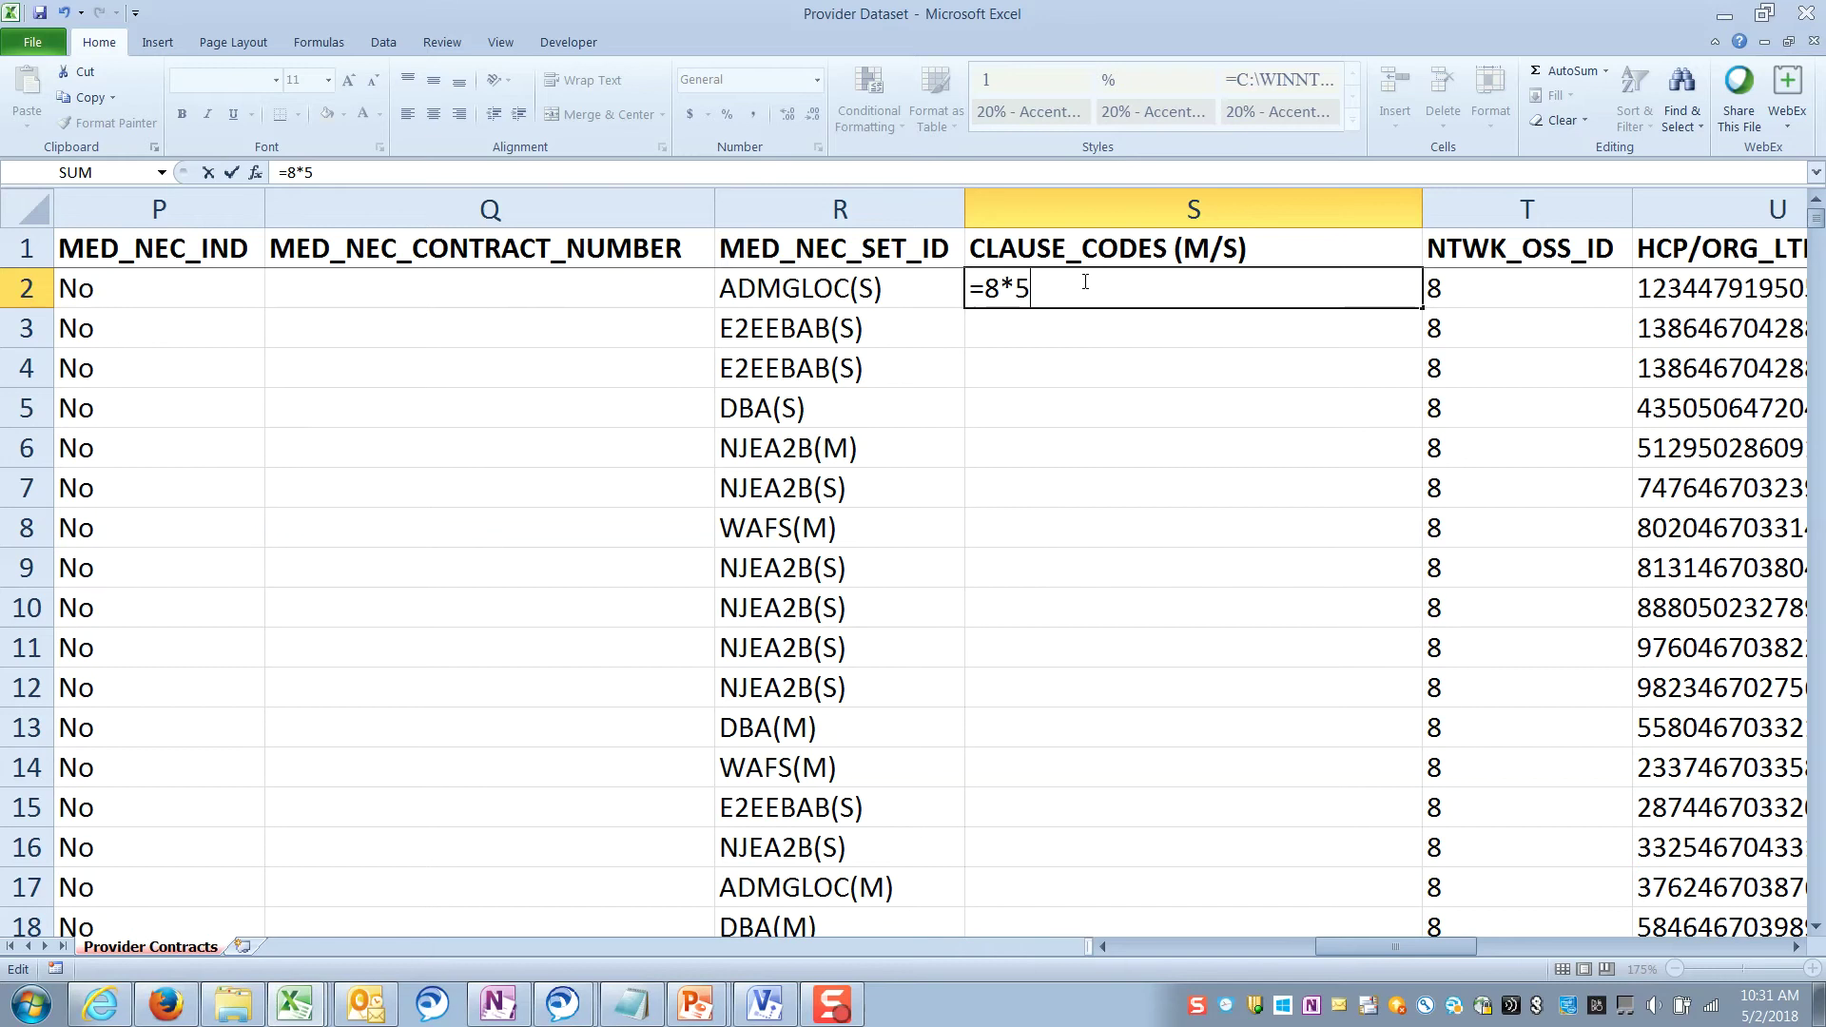
key(Return)
Clear the test formula from cell S2
click(1370, 294)
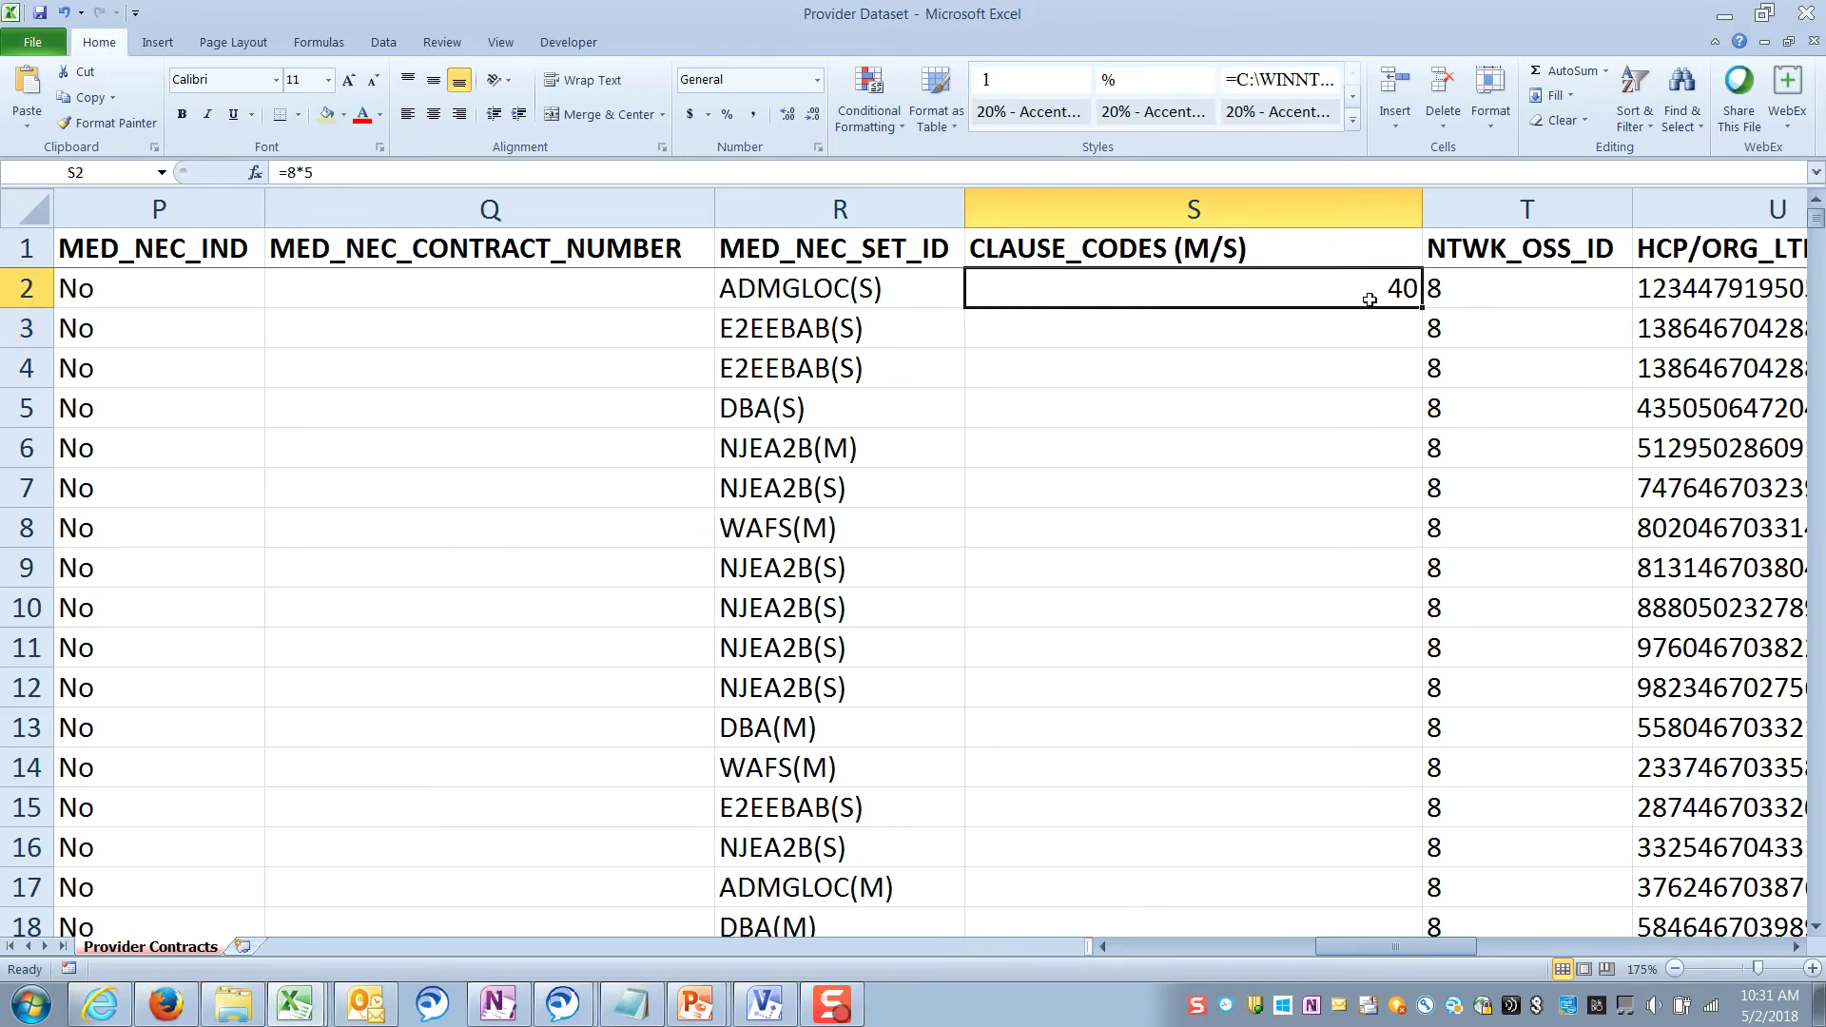
double_click(1371, 301)
drag(1054, 287, 977, 289)
key(Delete)
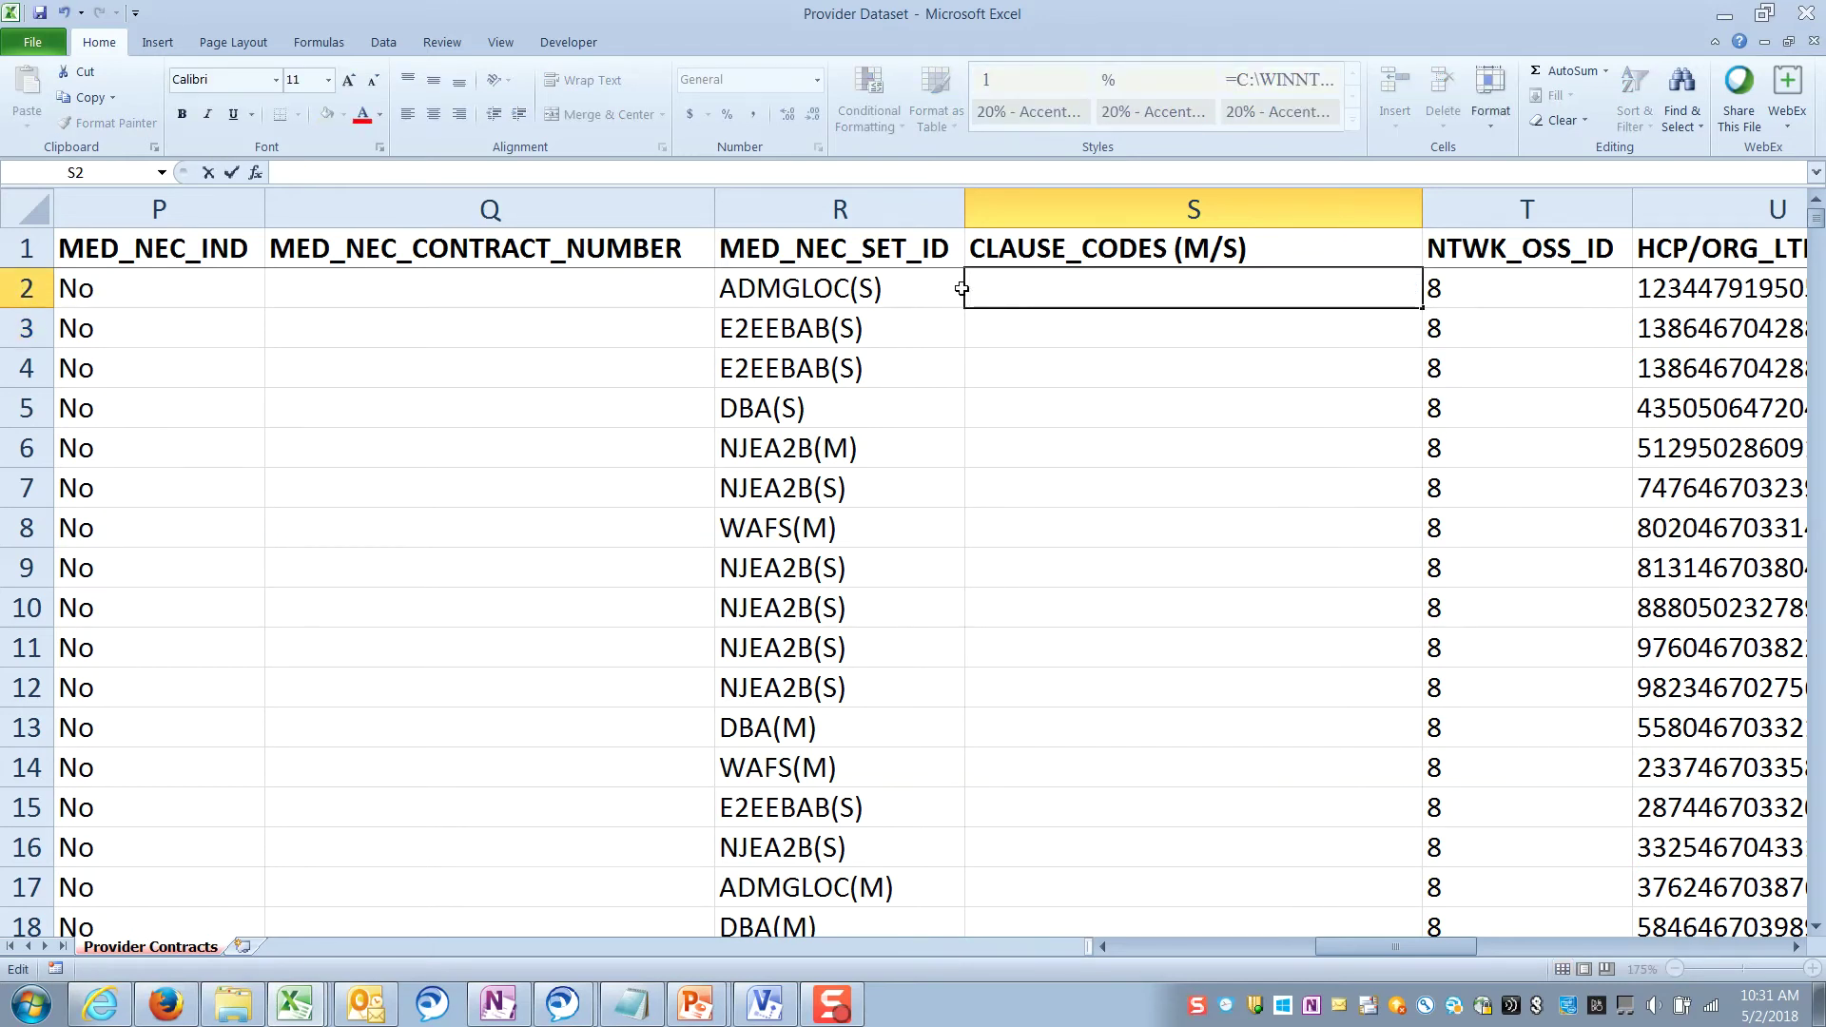
click(1186, 469)
Enter =RIGHT(R2,2) in cell S2 to extract the last two characters of the MED_NEC_SET_ID value
click(1145, 283)
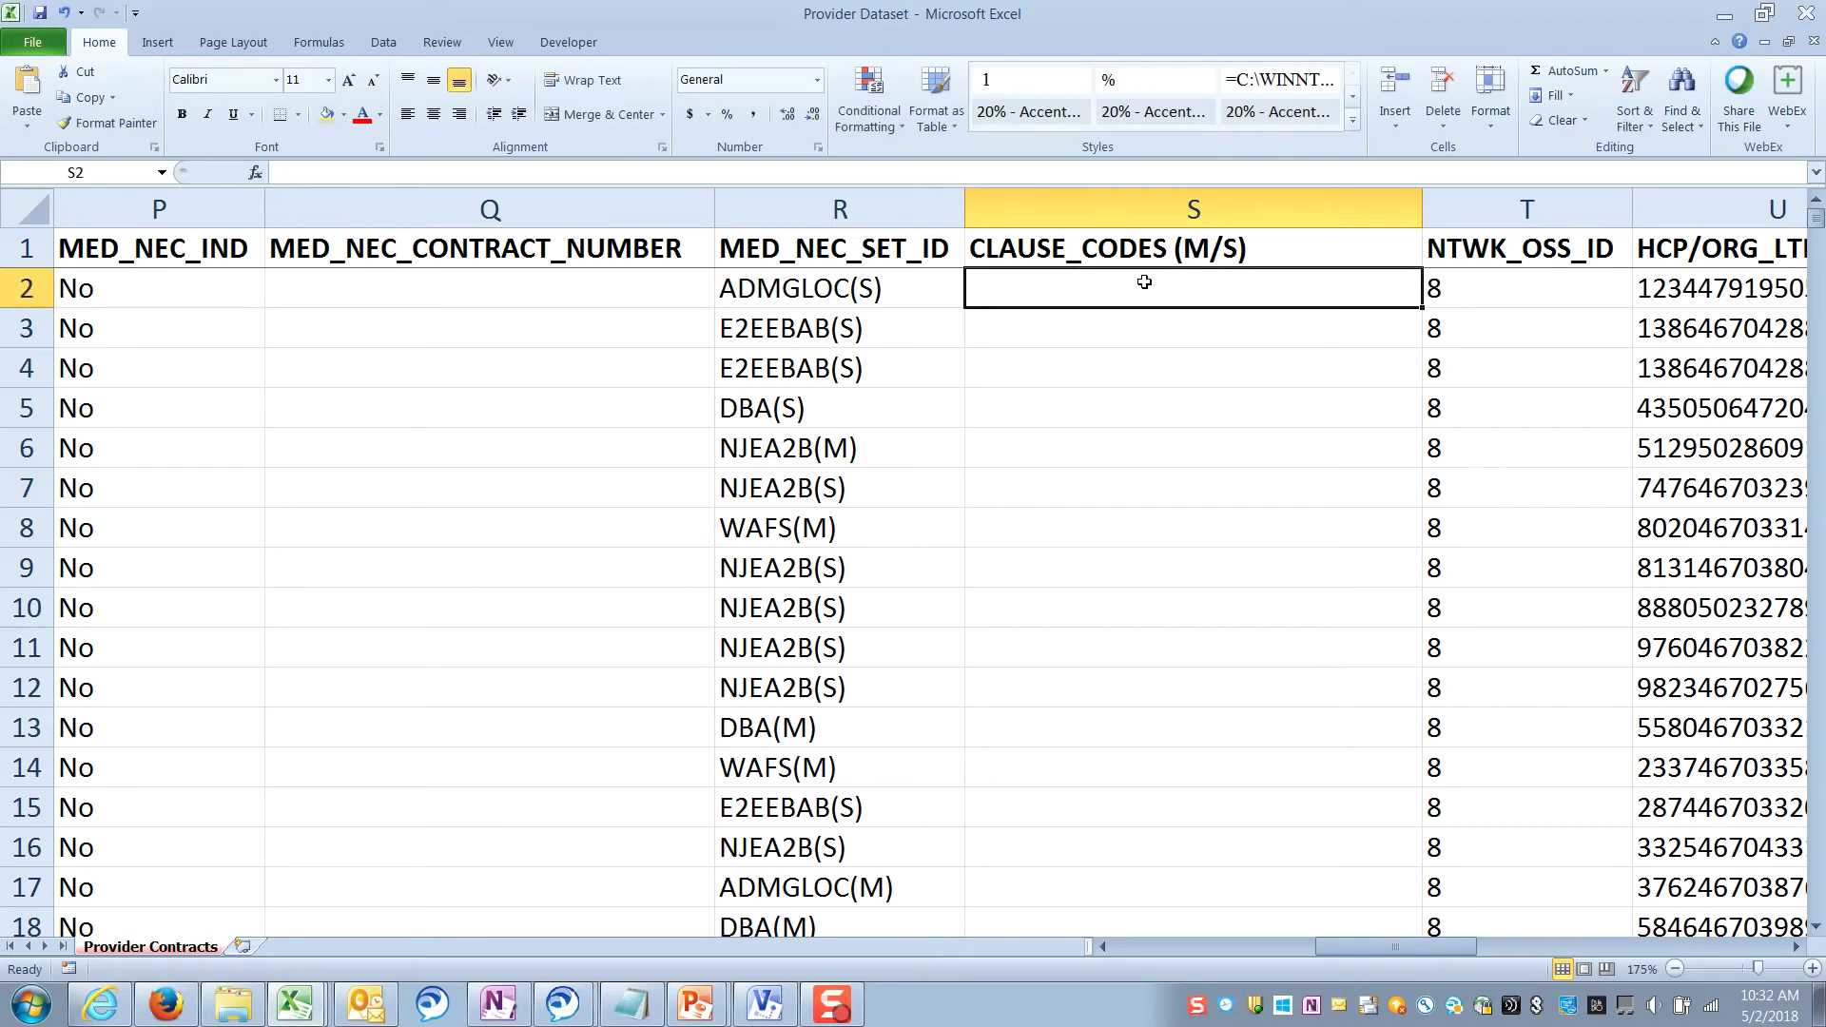
text(=)
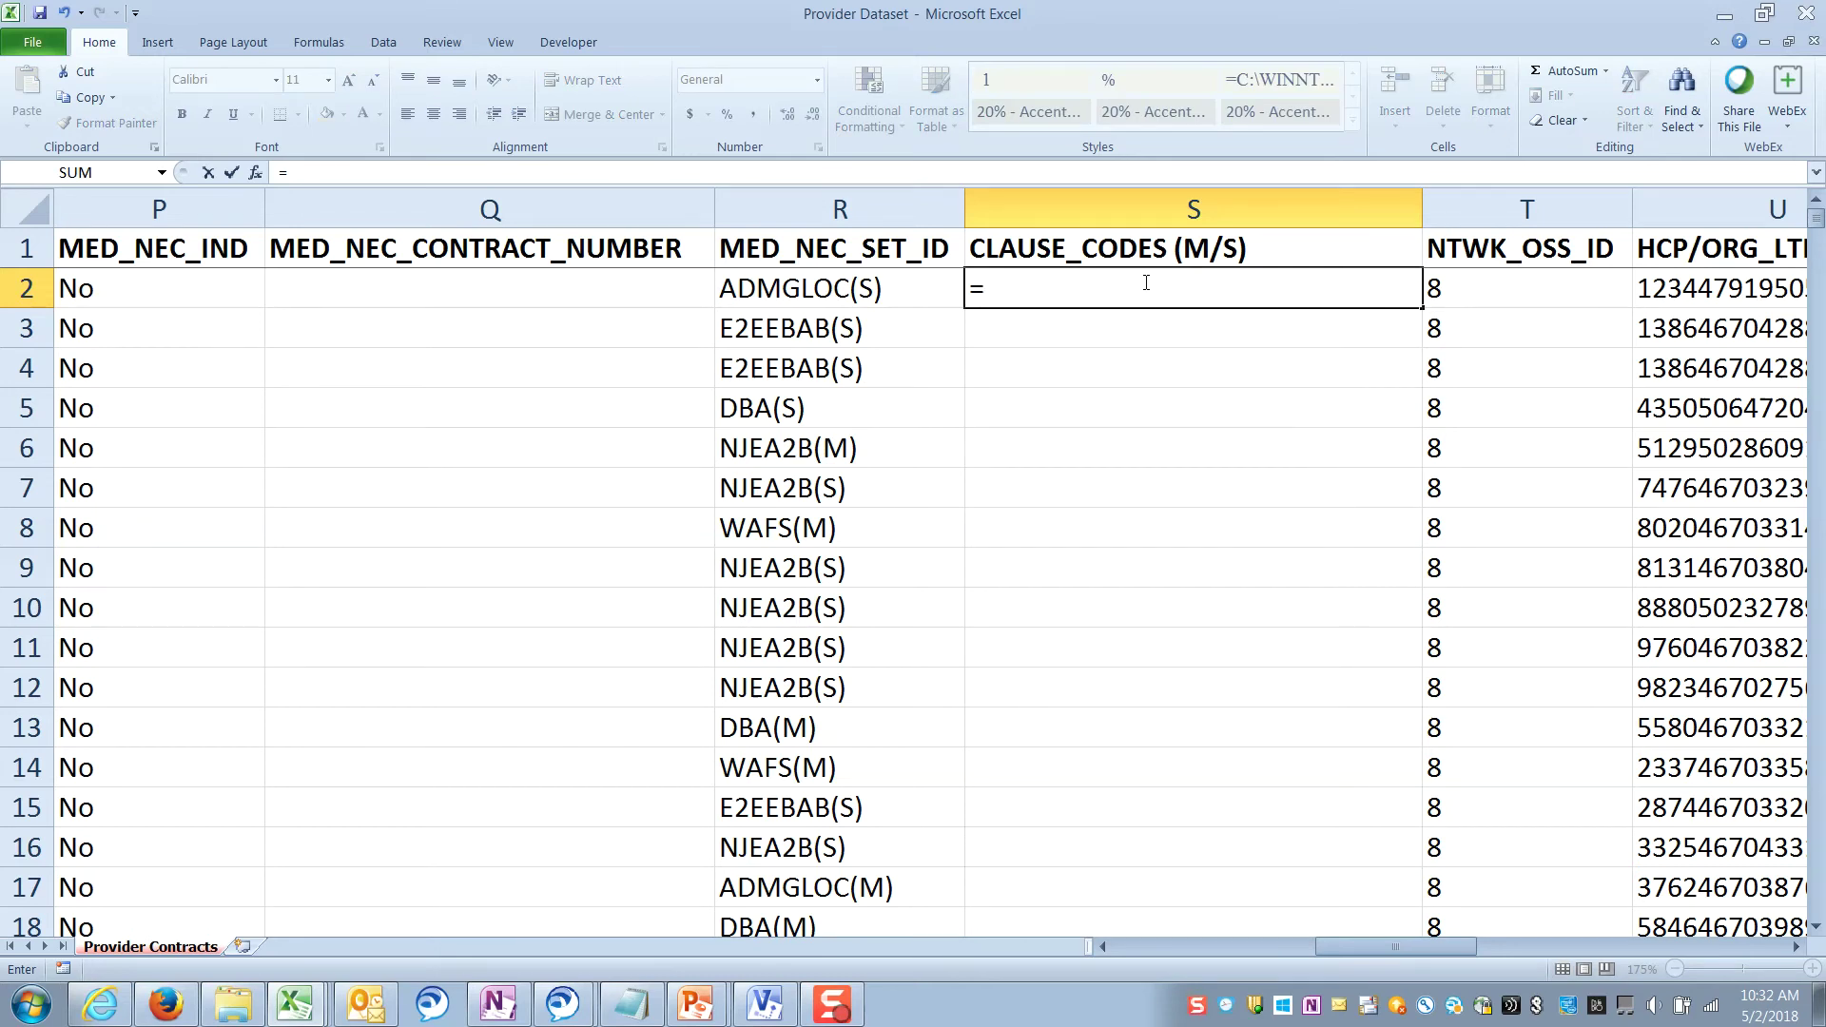
text(right()
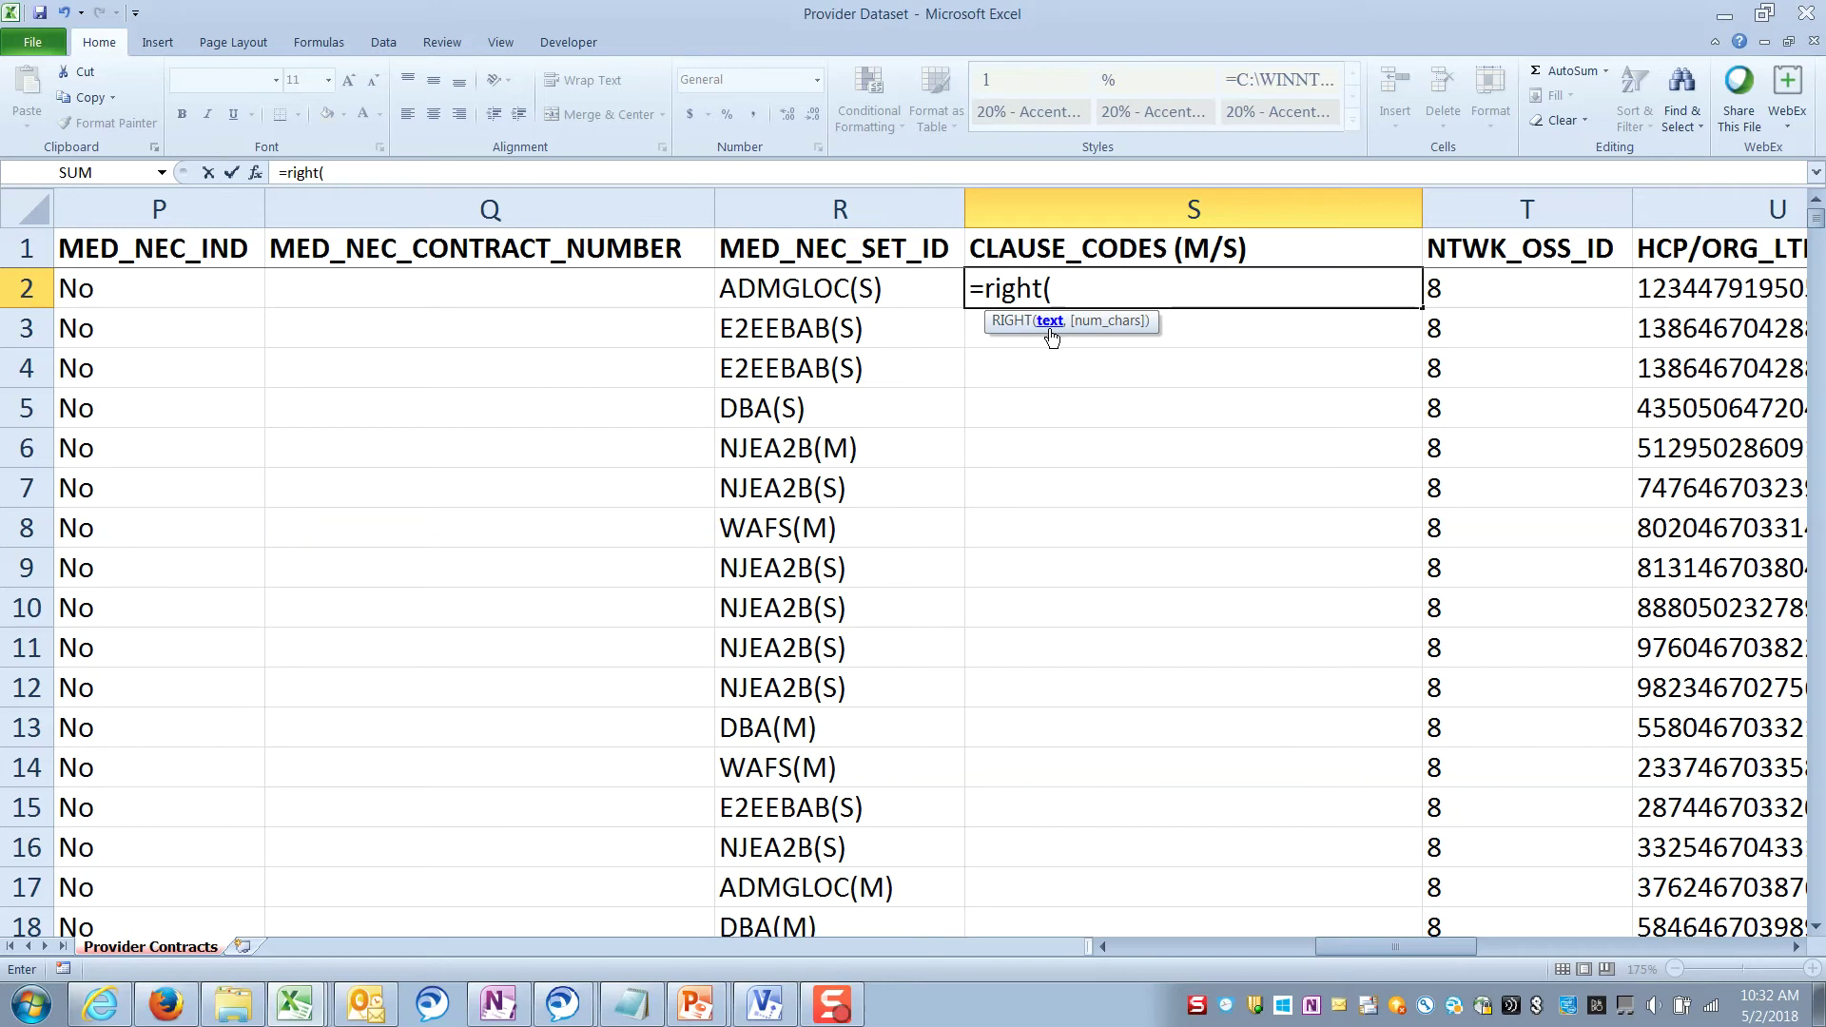
click(840, 293)
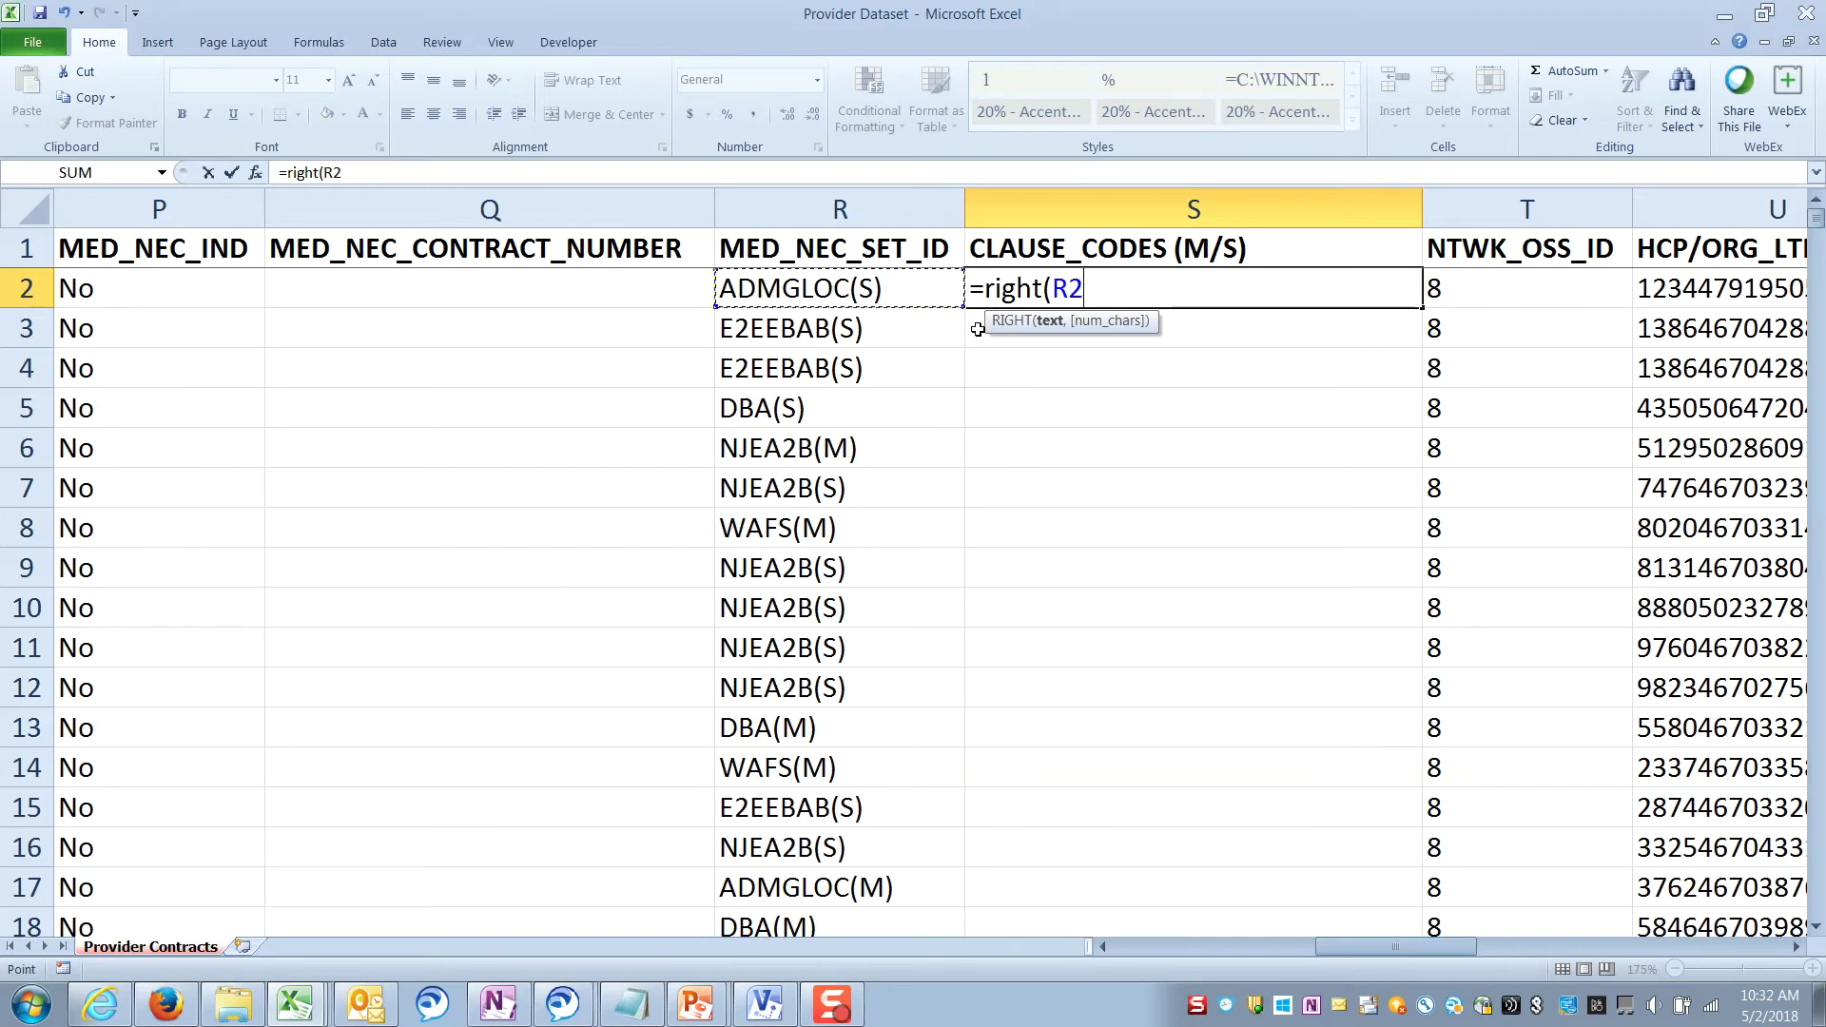
text(,)
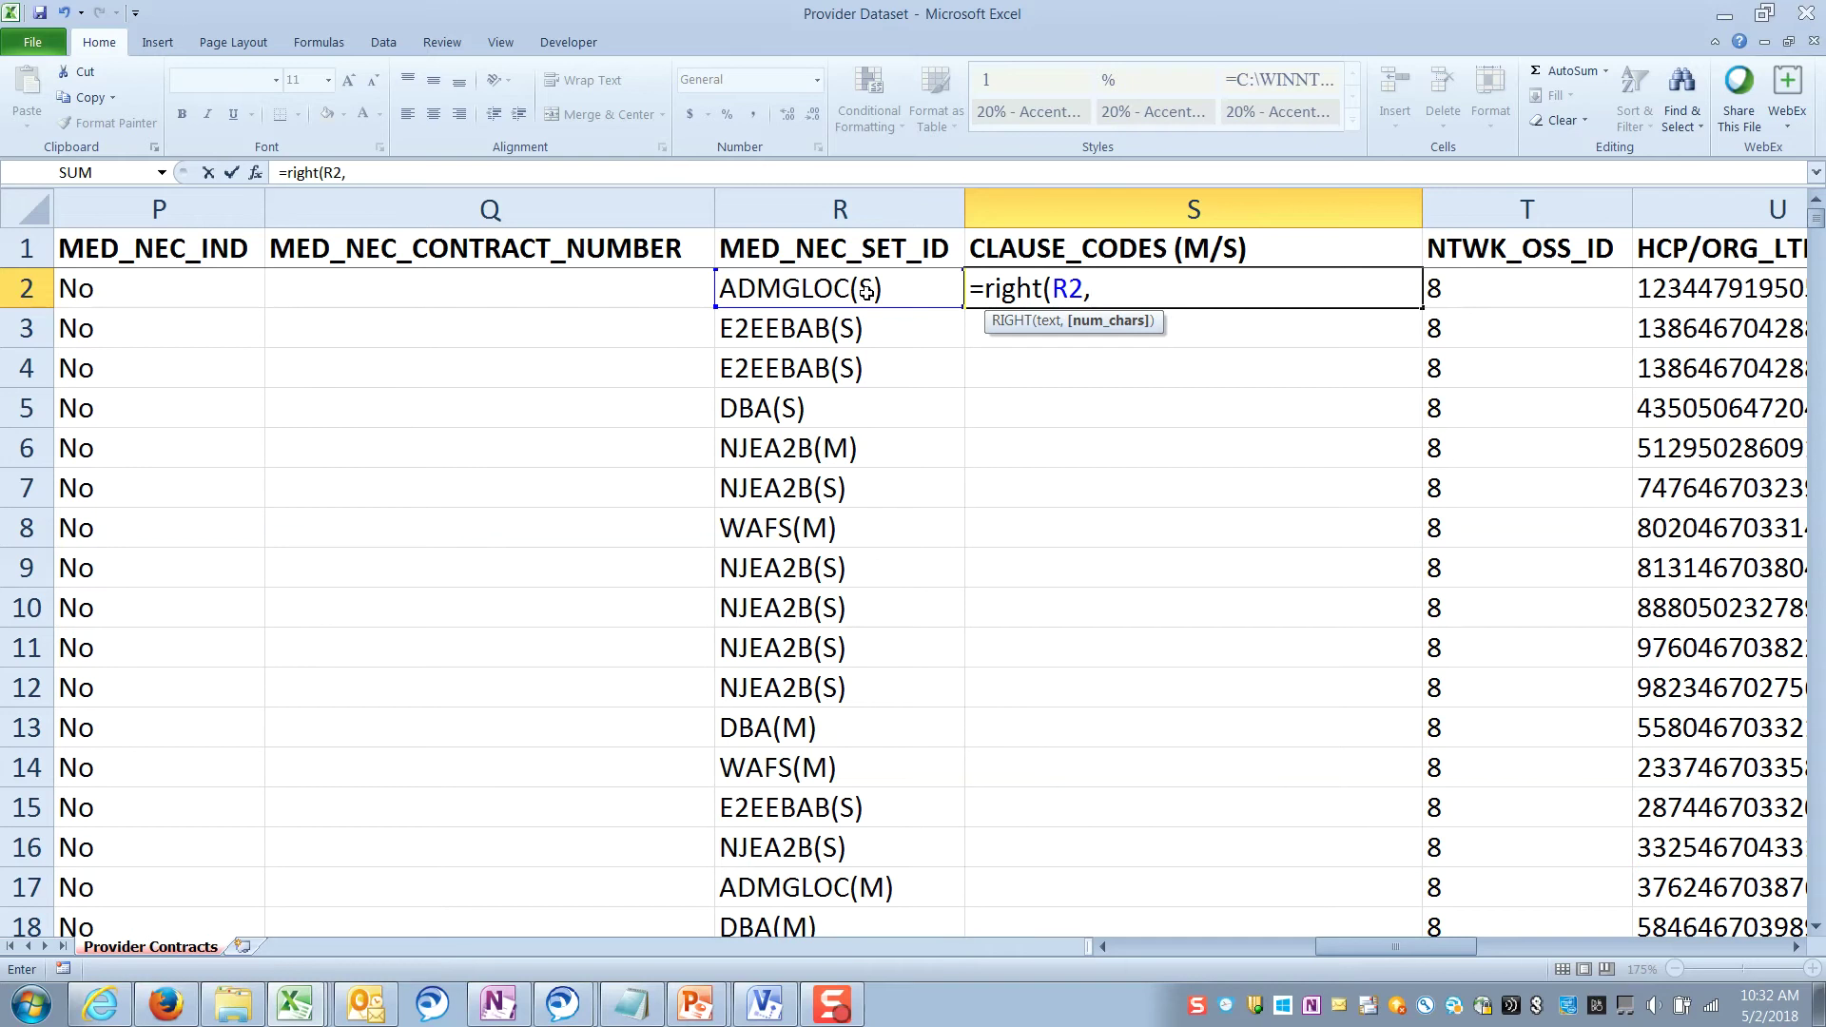
text(2))
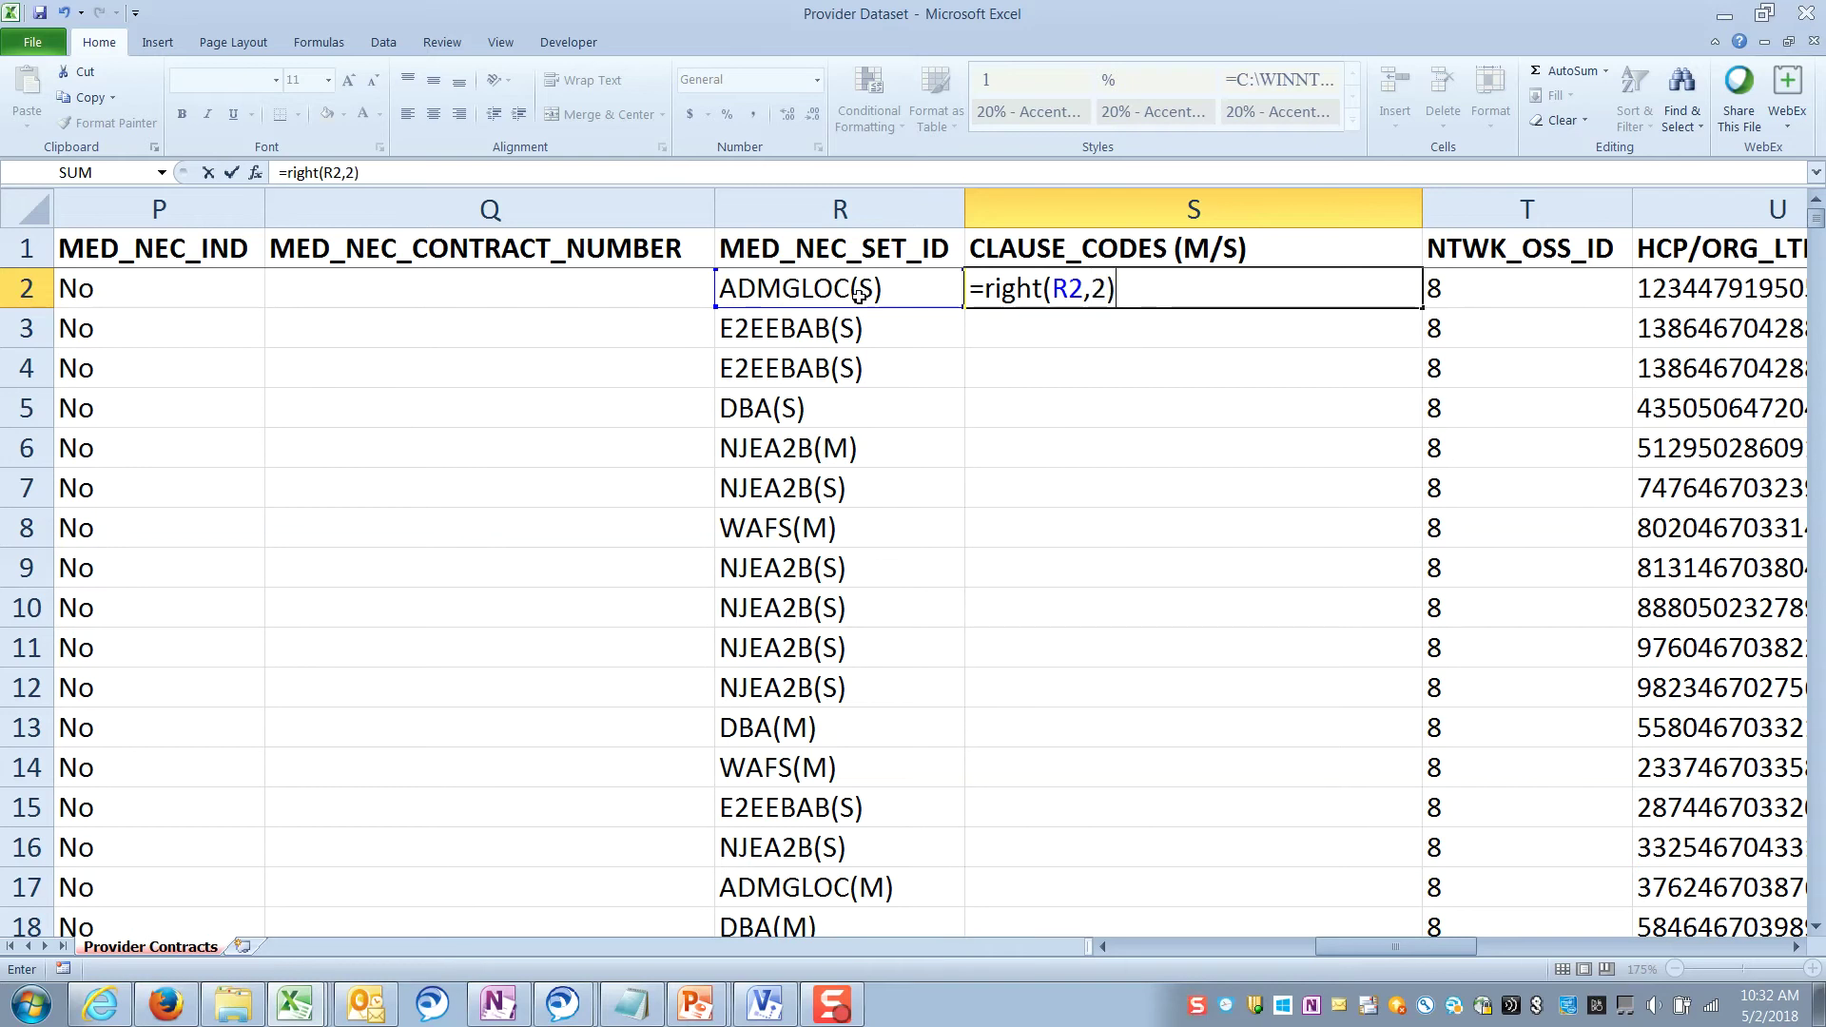
key(Return)
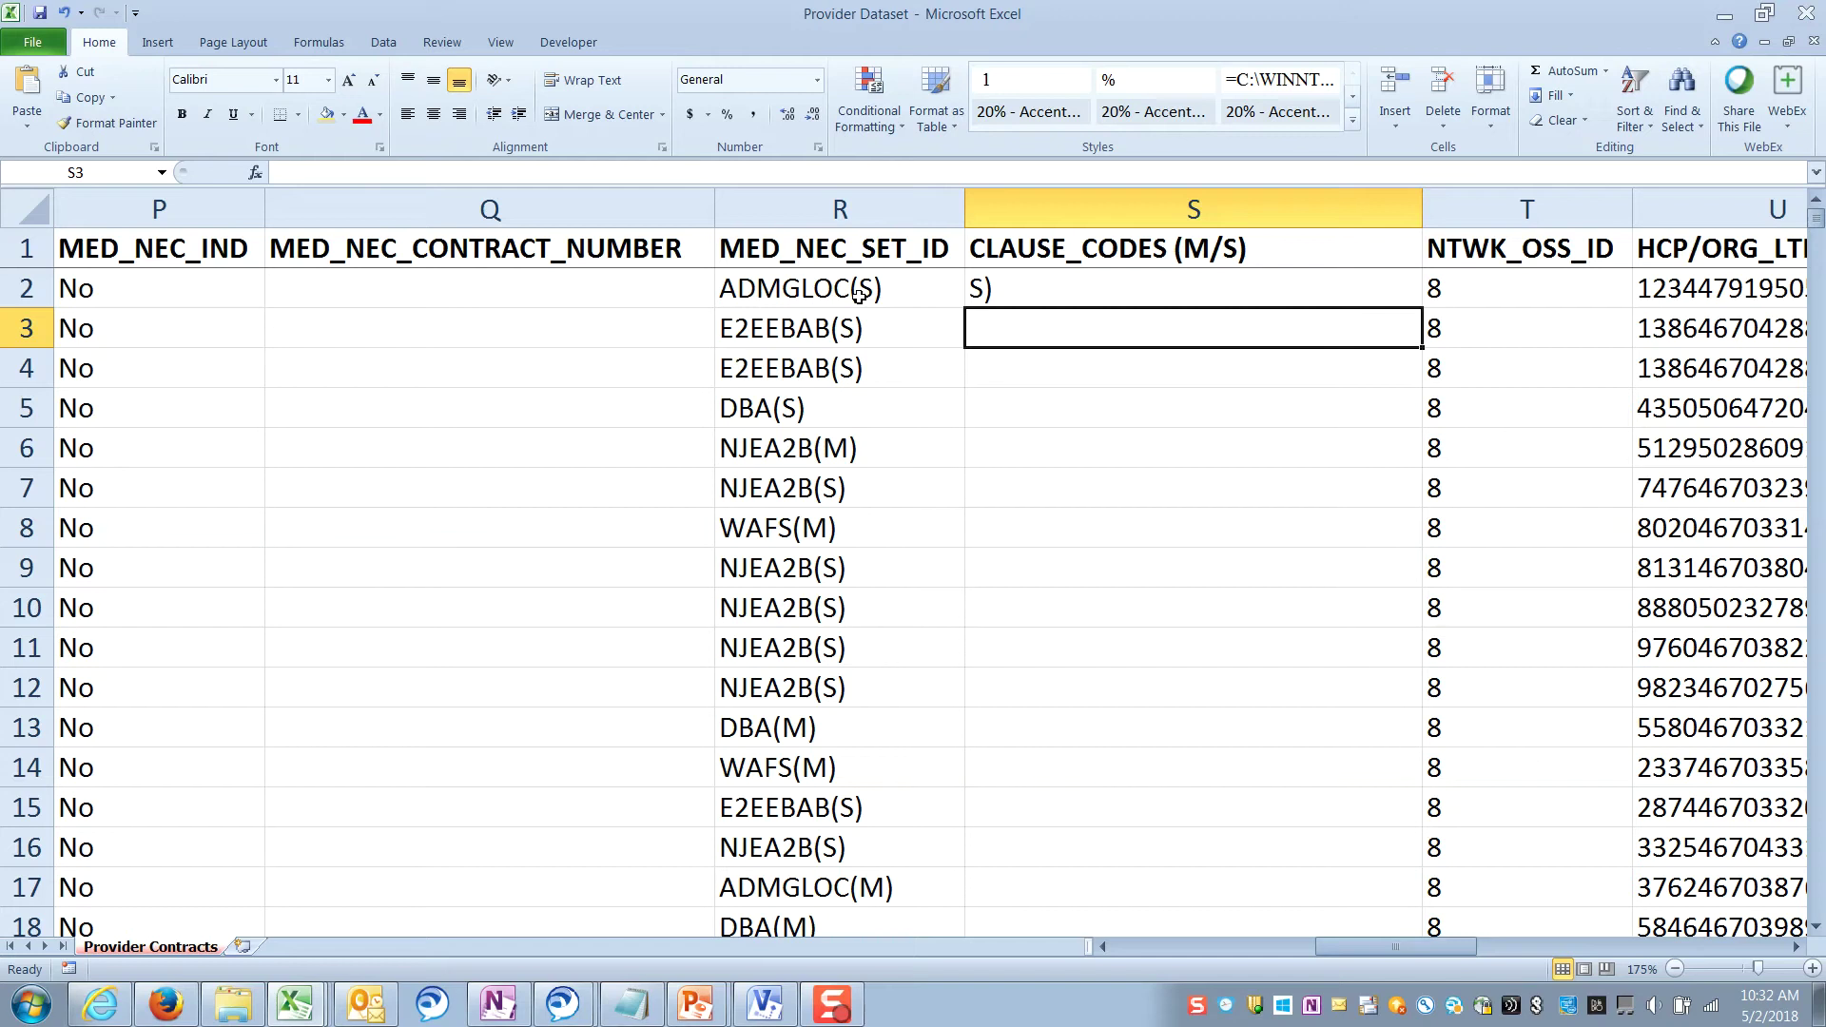
Fill the RIGHT formula from S2 down the whole CLAUSE_CODES column and compare the results with column R
click(1035, 285)
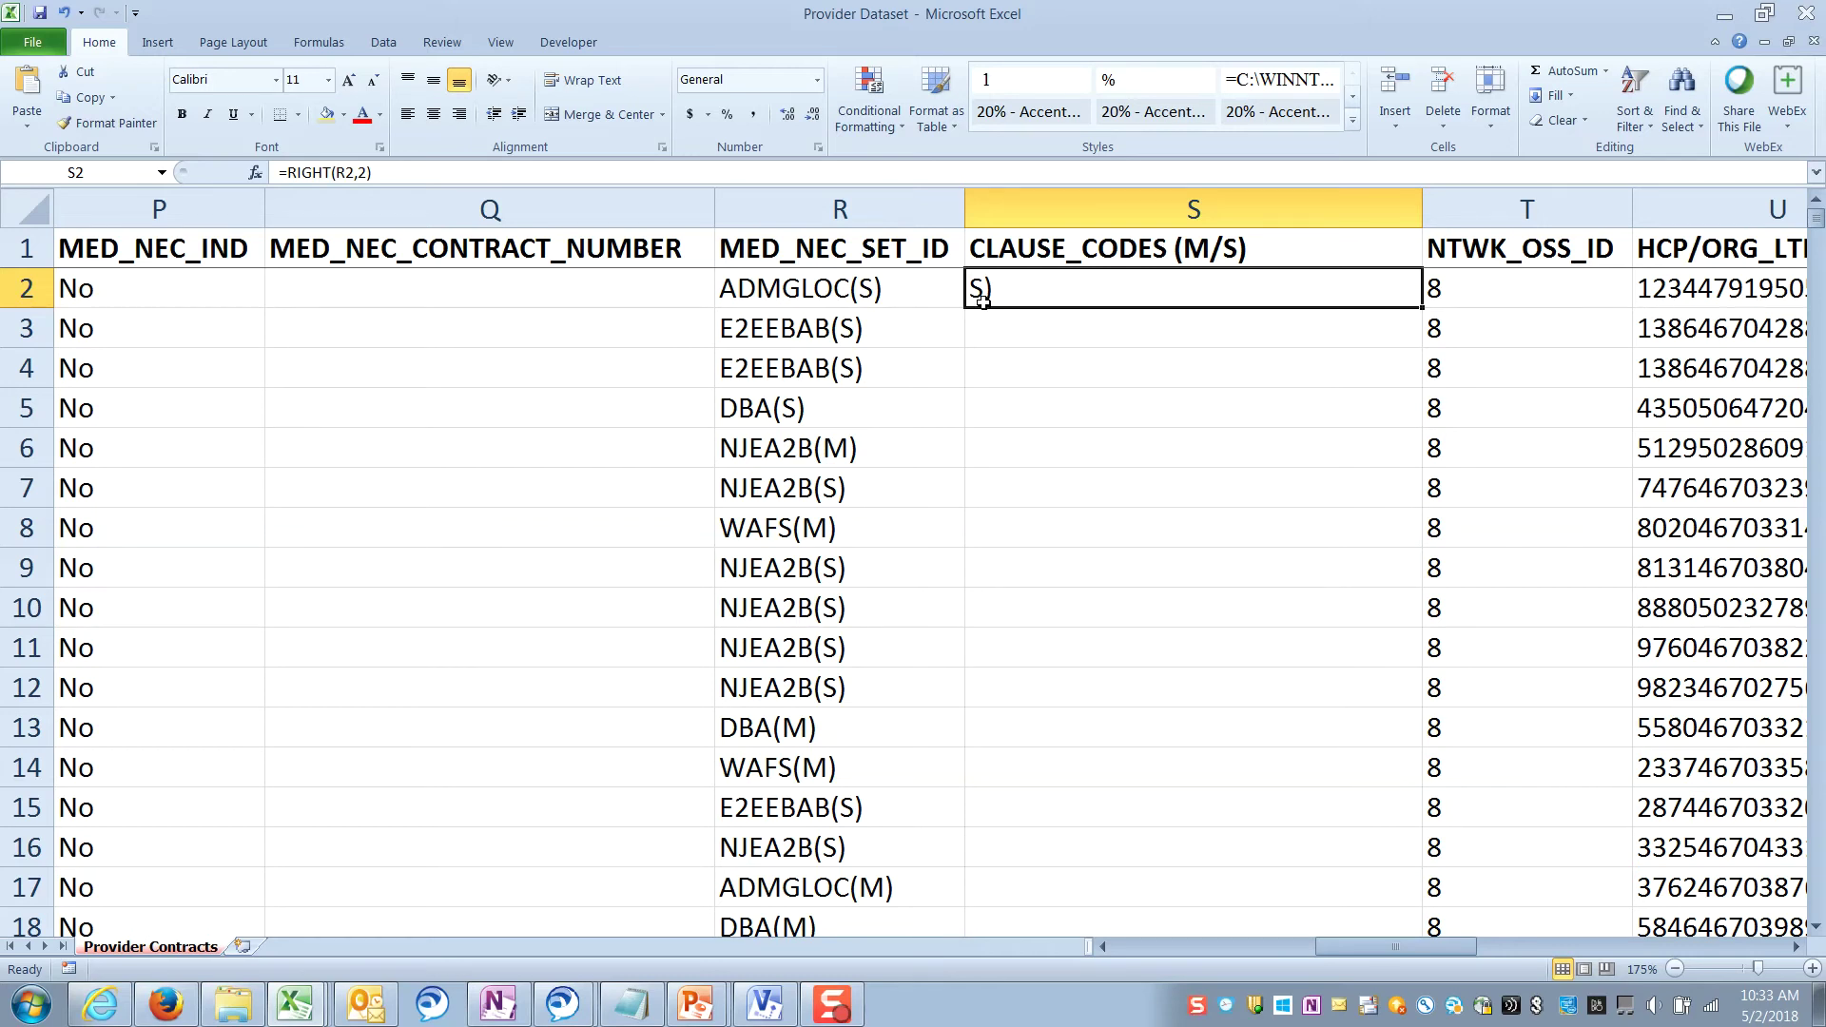
double_click(1422, 307)
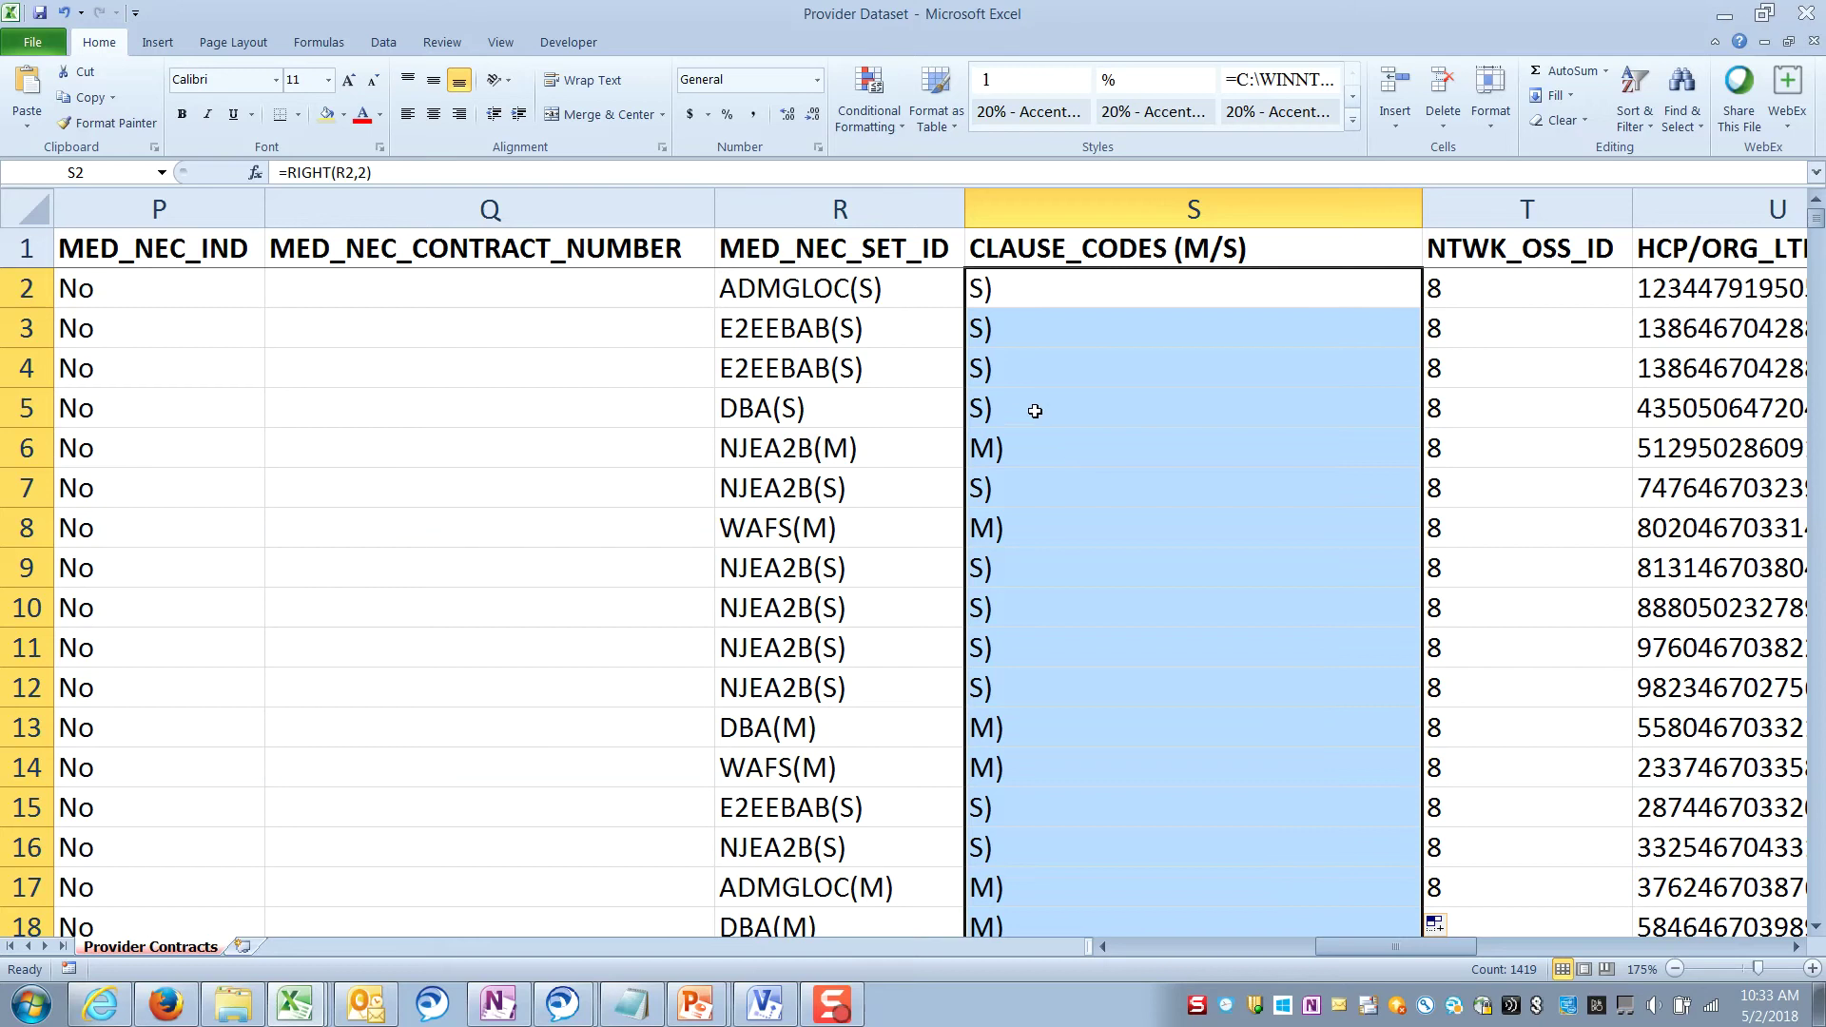
drag(847, 456, 985, 539)
scroll(1065, 628, down, 10)
scroll(1065, 656, up, 10)
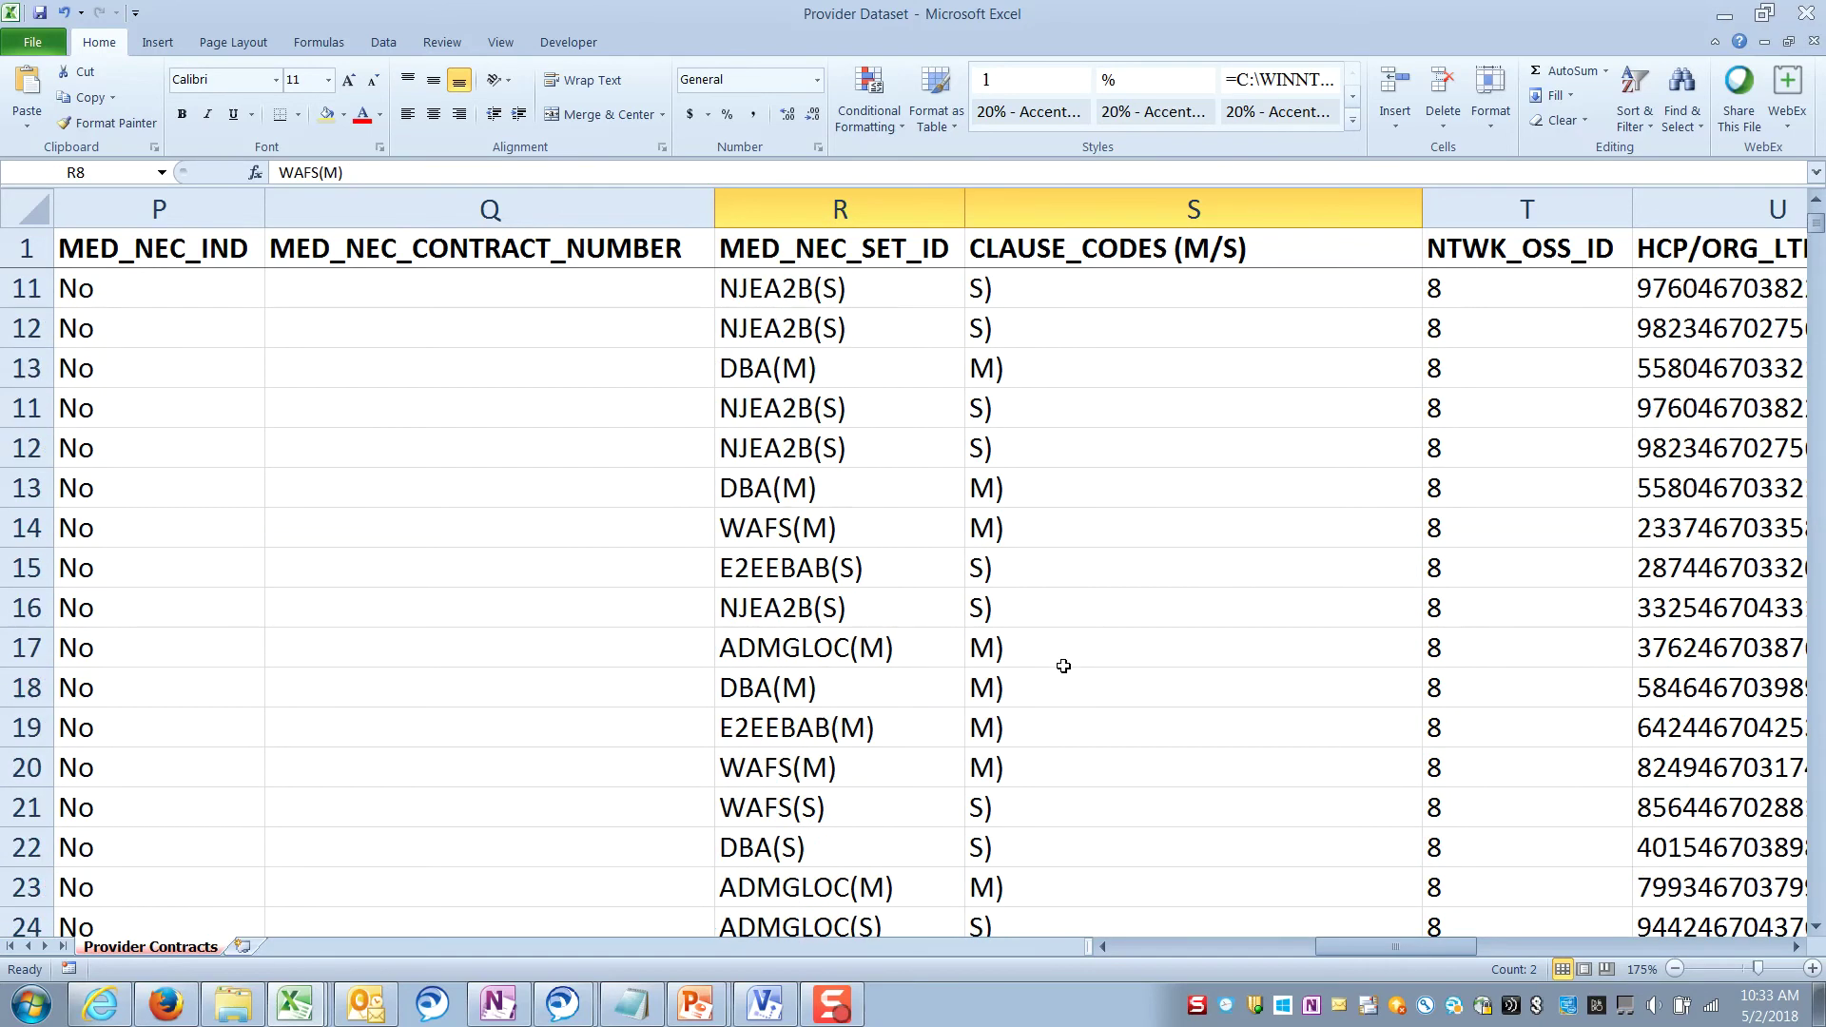
click(1085, 651)
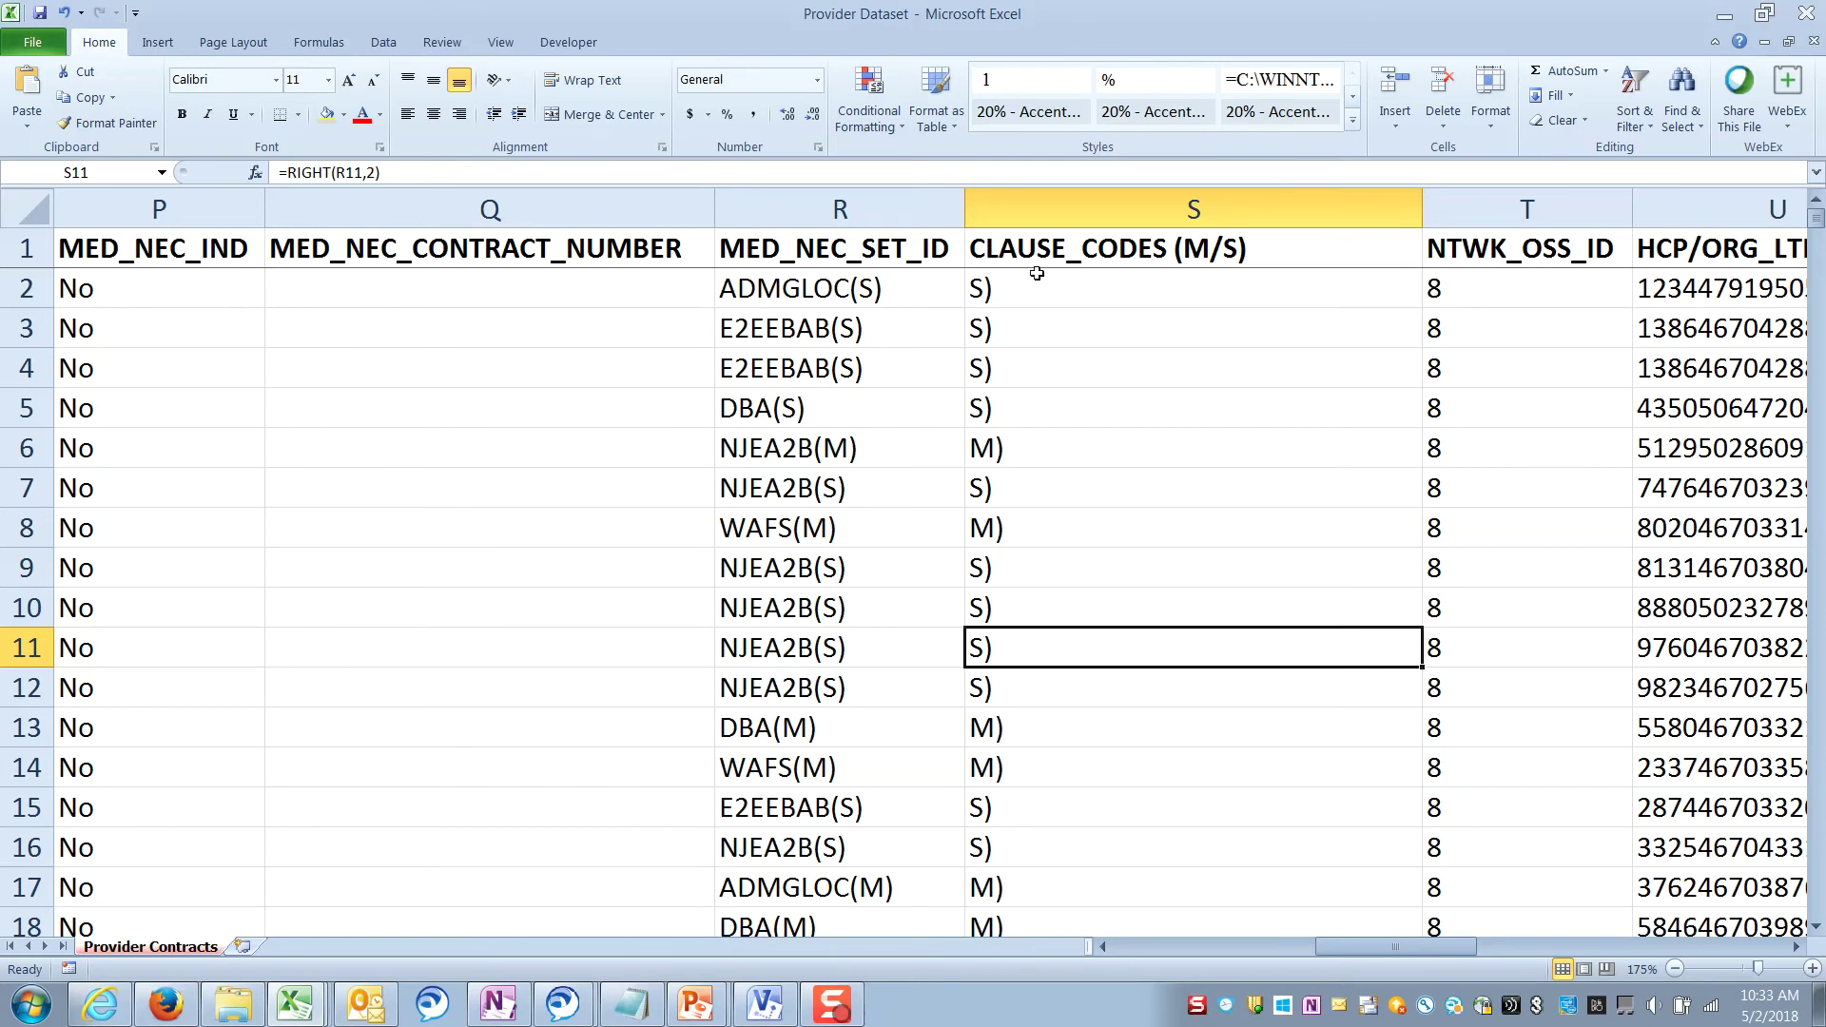
Insert a blank column between CLAUSE_CODES (M/S) and NTWK_OSS_ID
click(1072, 199)
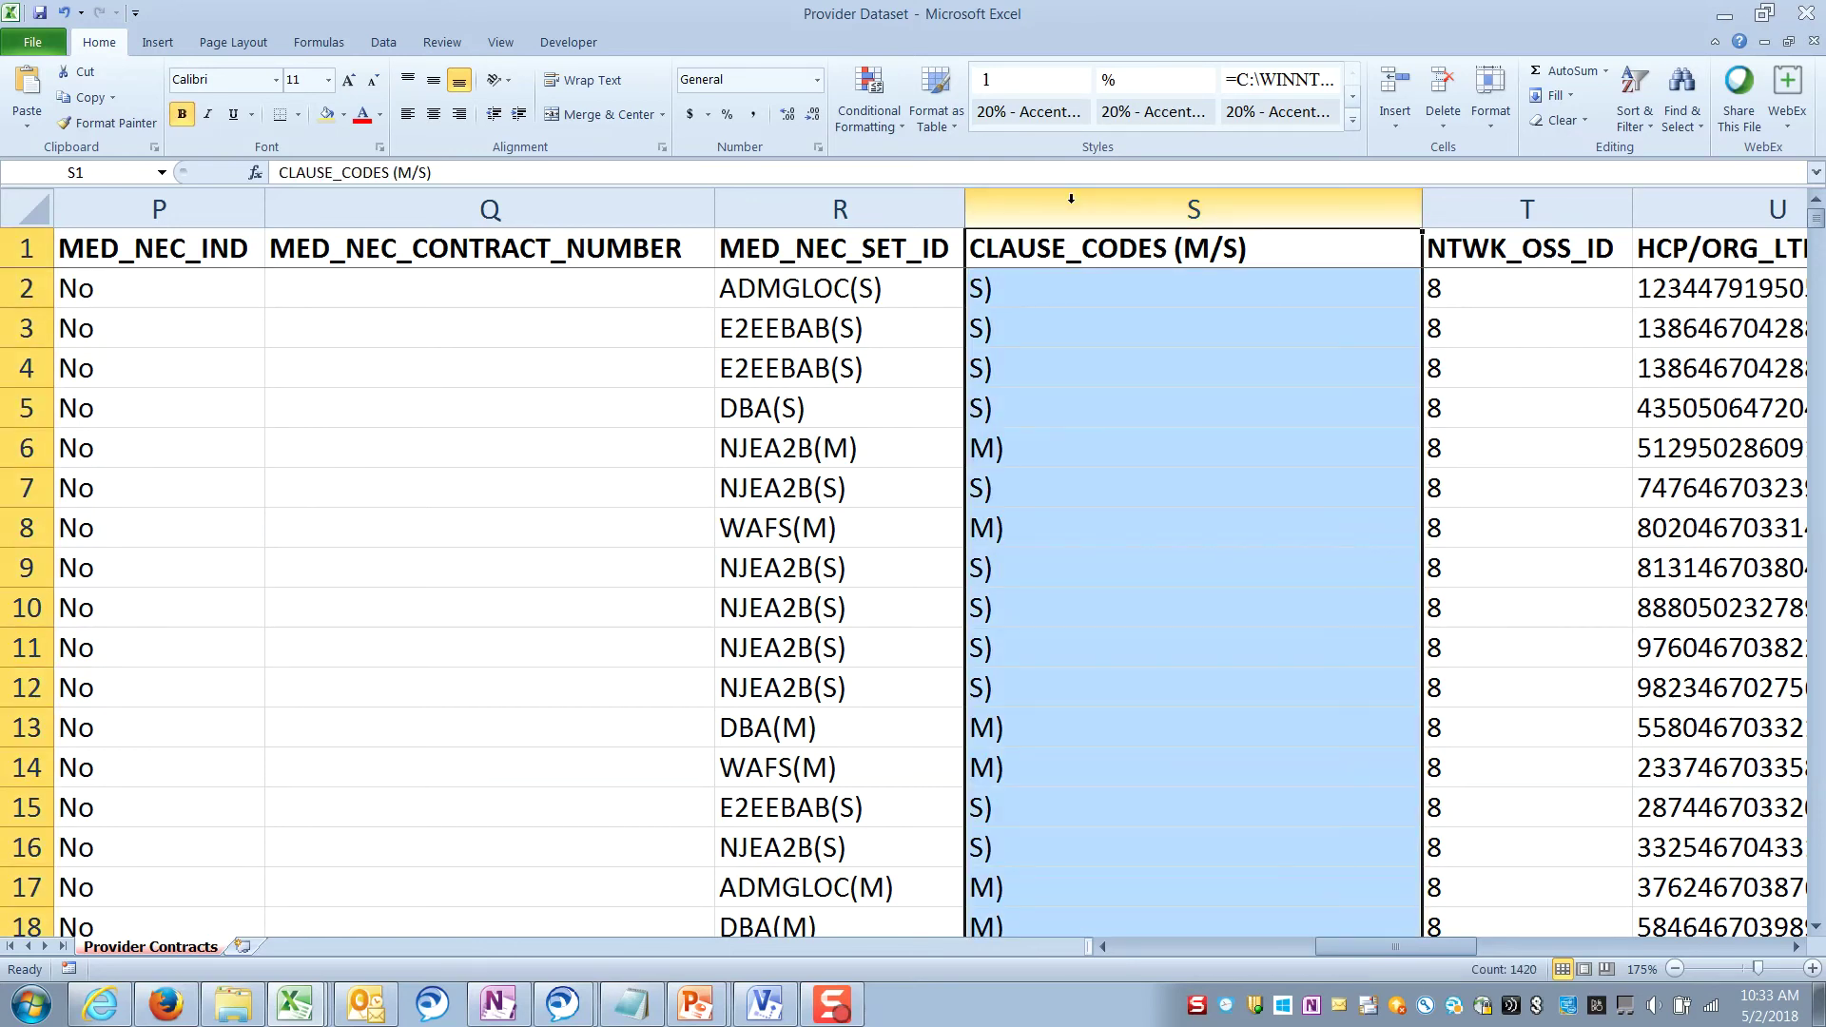
click(1470, 207)
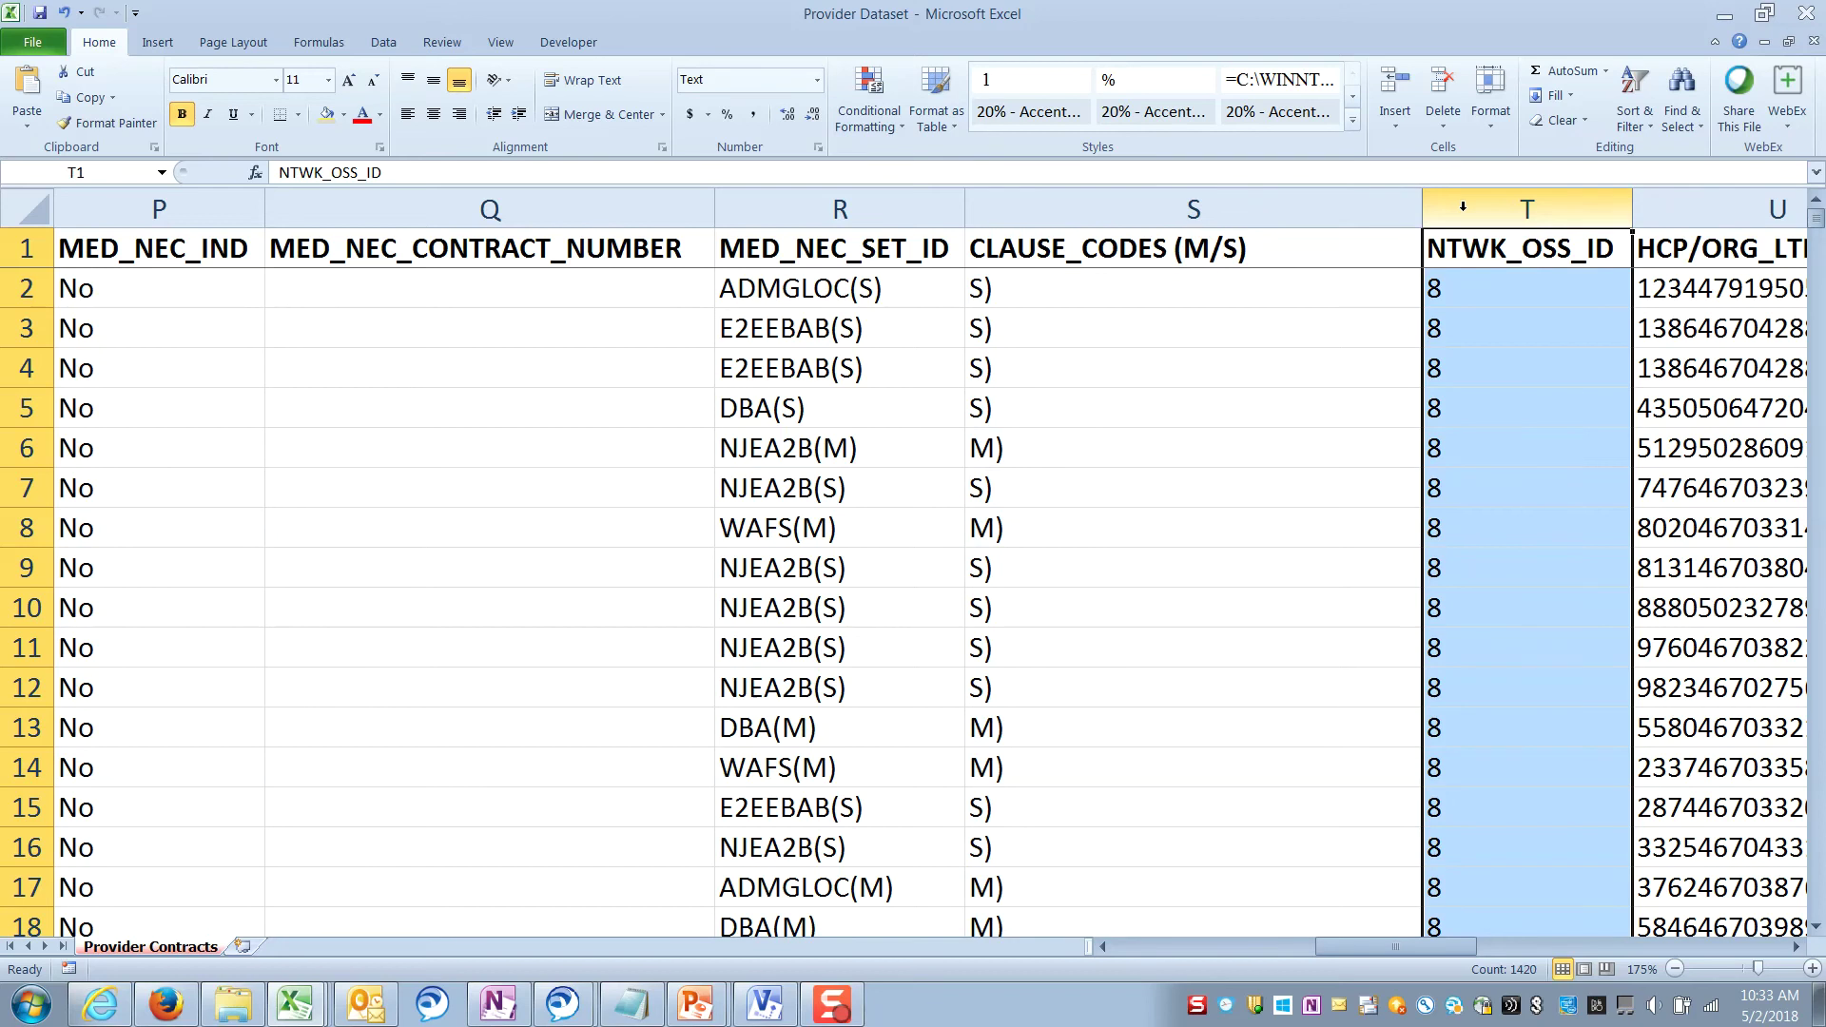
right_click(1466, 217)
click(1531, 364)
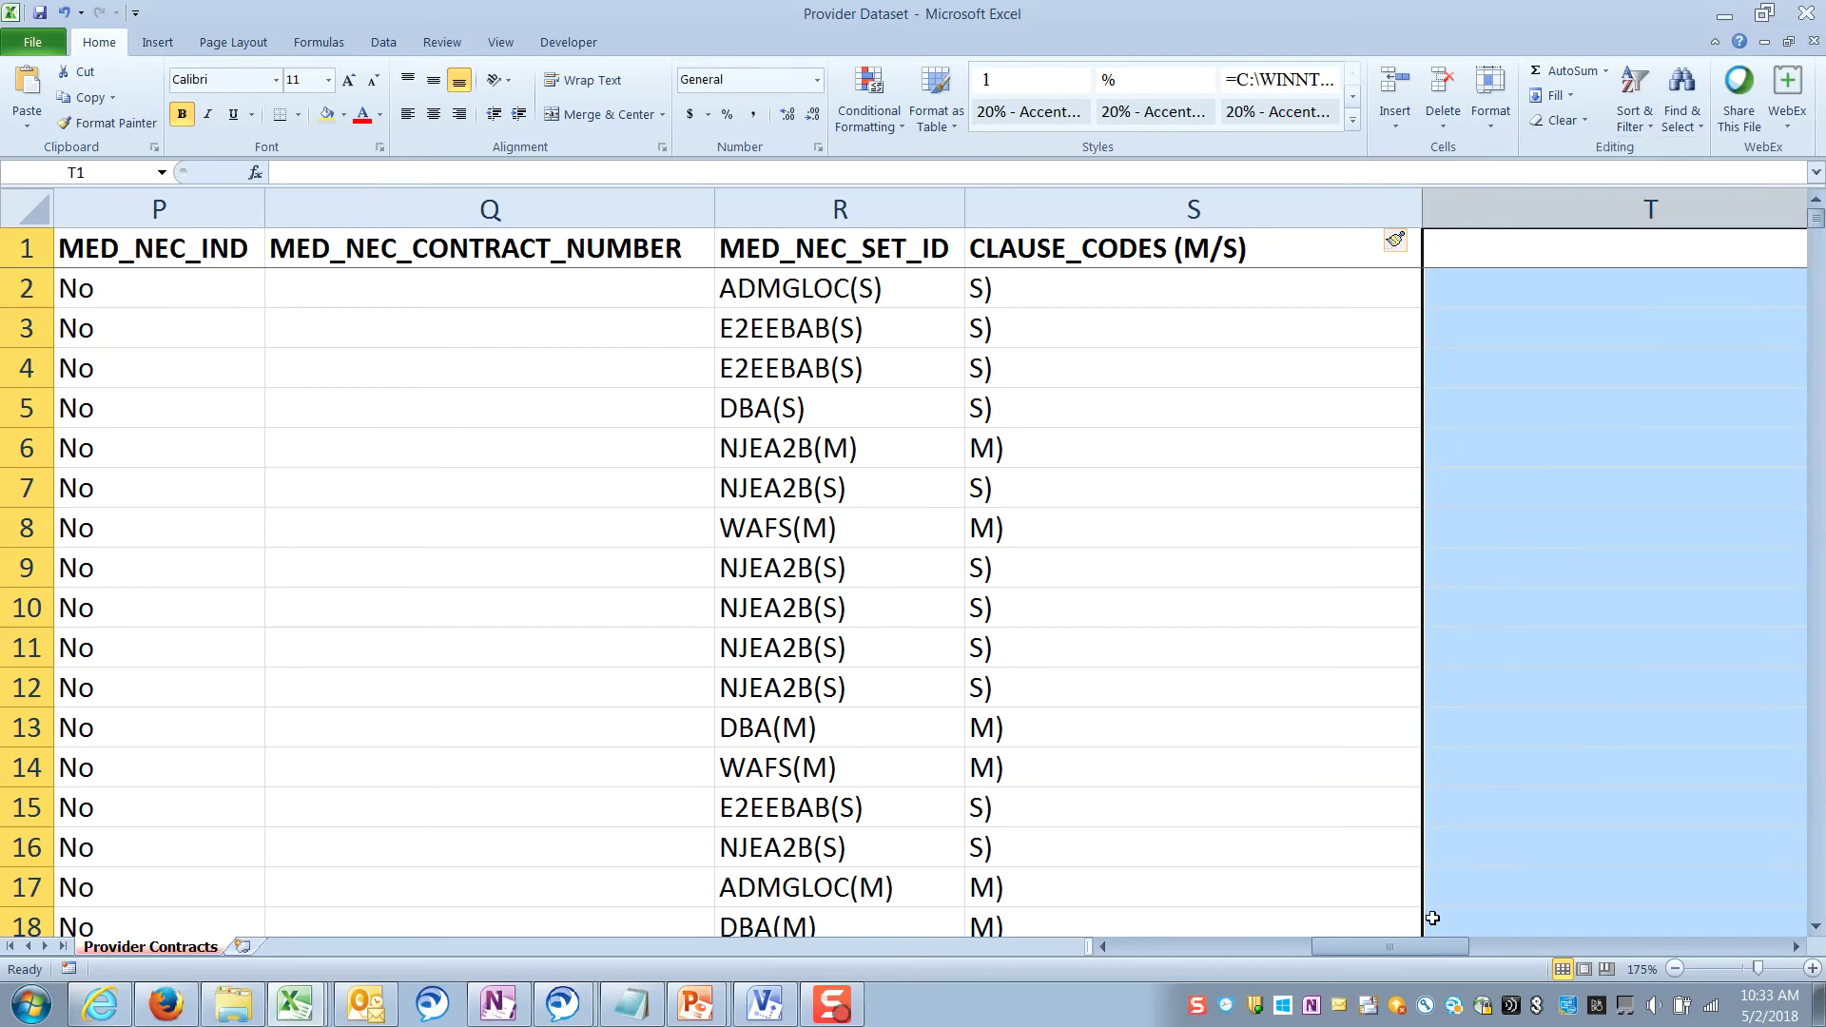
drag(1427, 947, 1438, 950)
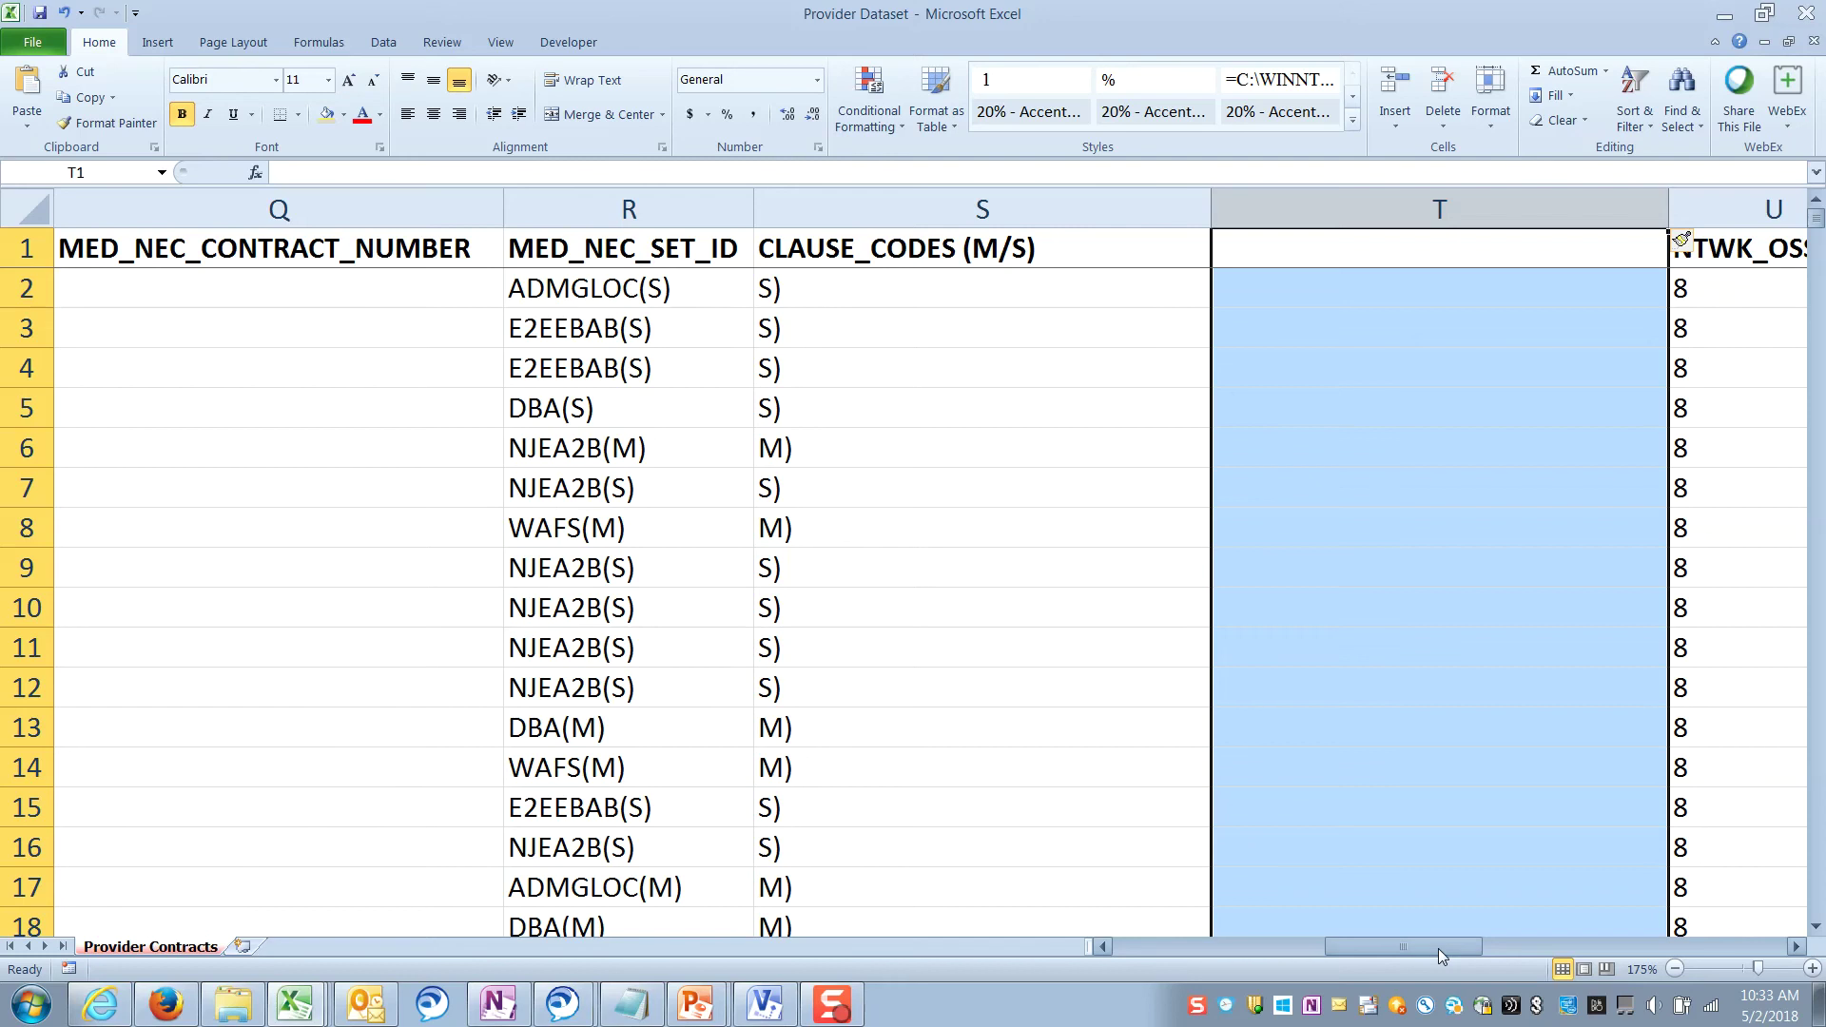
Copy the CLAUSE_CODES (M/S) header from S1 into cell T1 of the blank column
click(1465, 609)
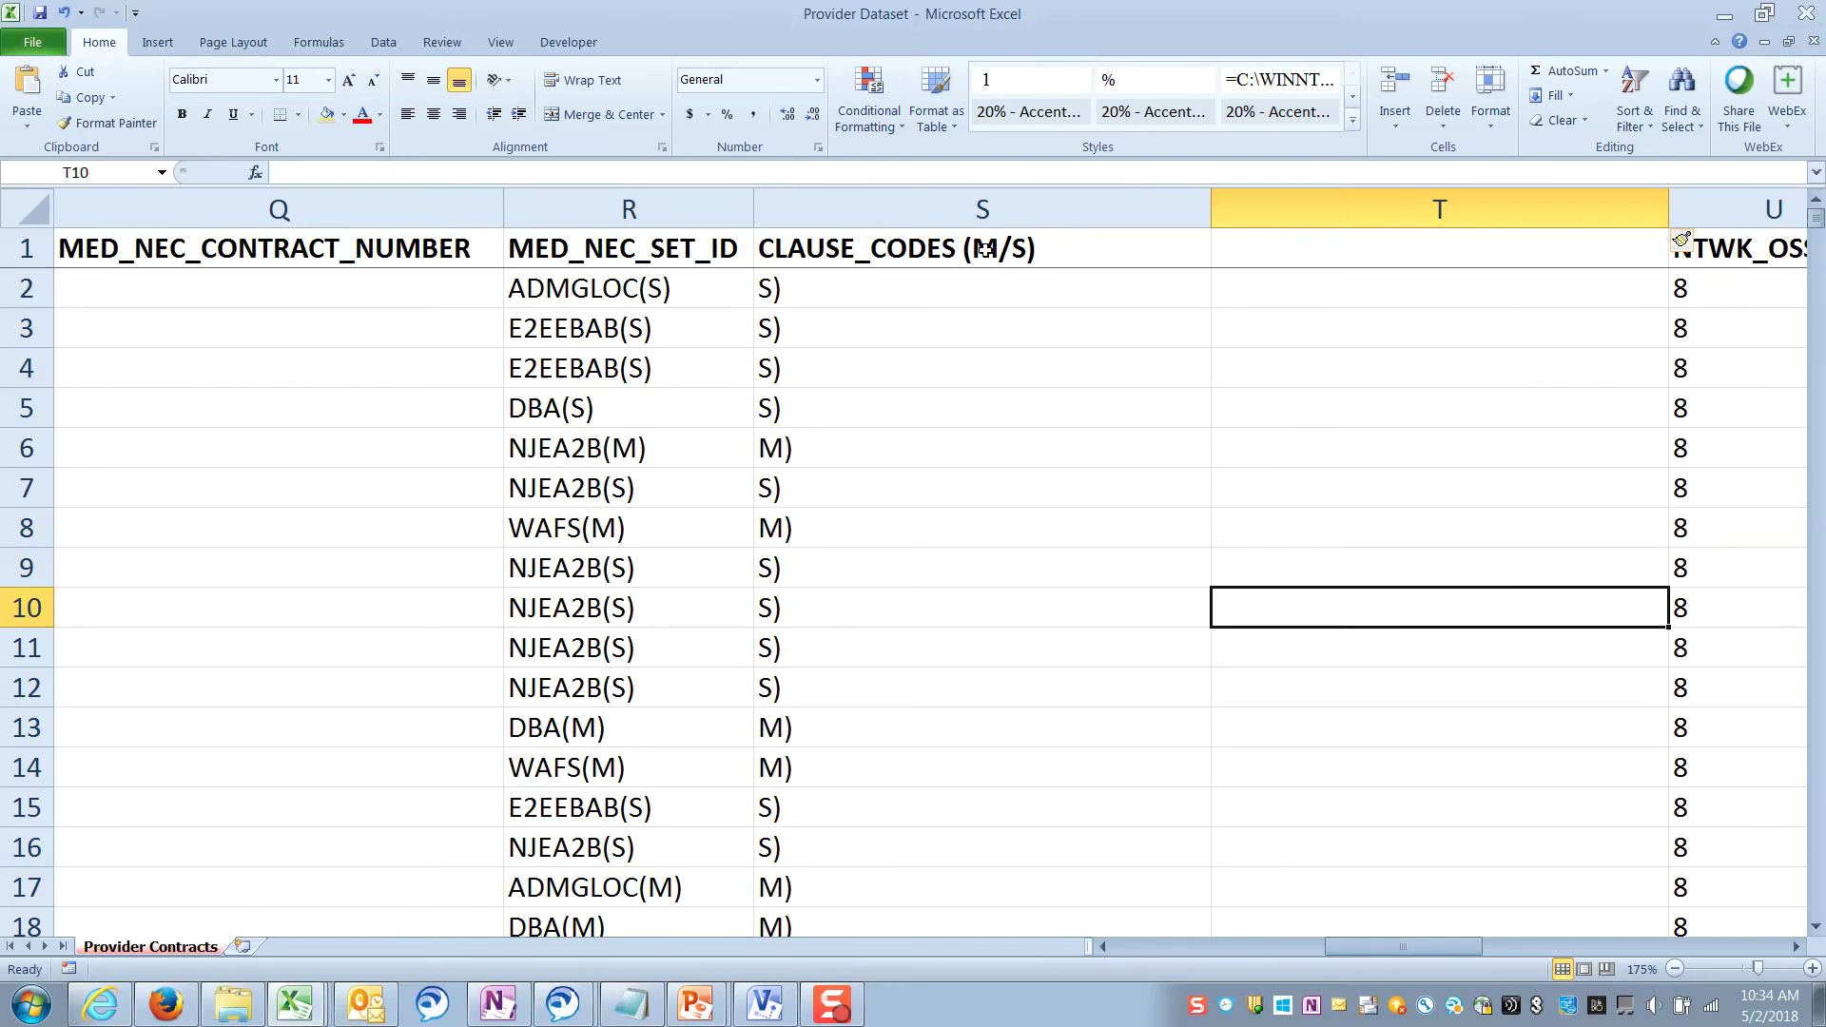
click(986, 248)
key(ctrl+c)
click(1288, 253)
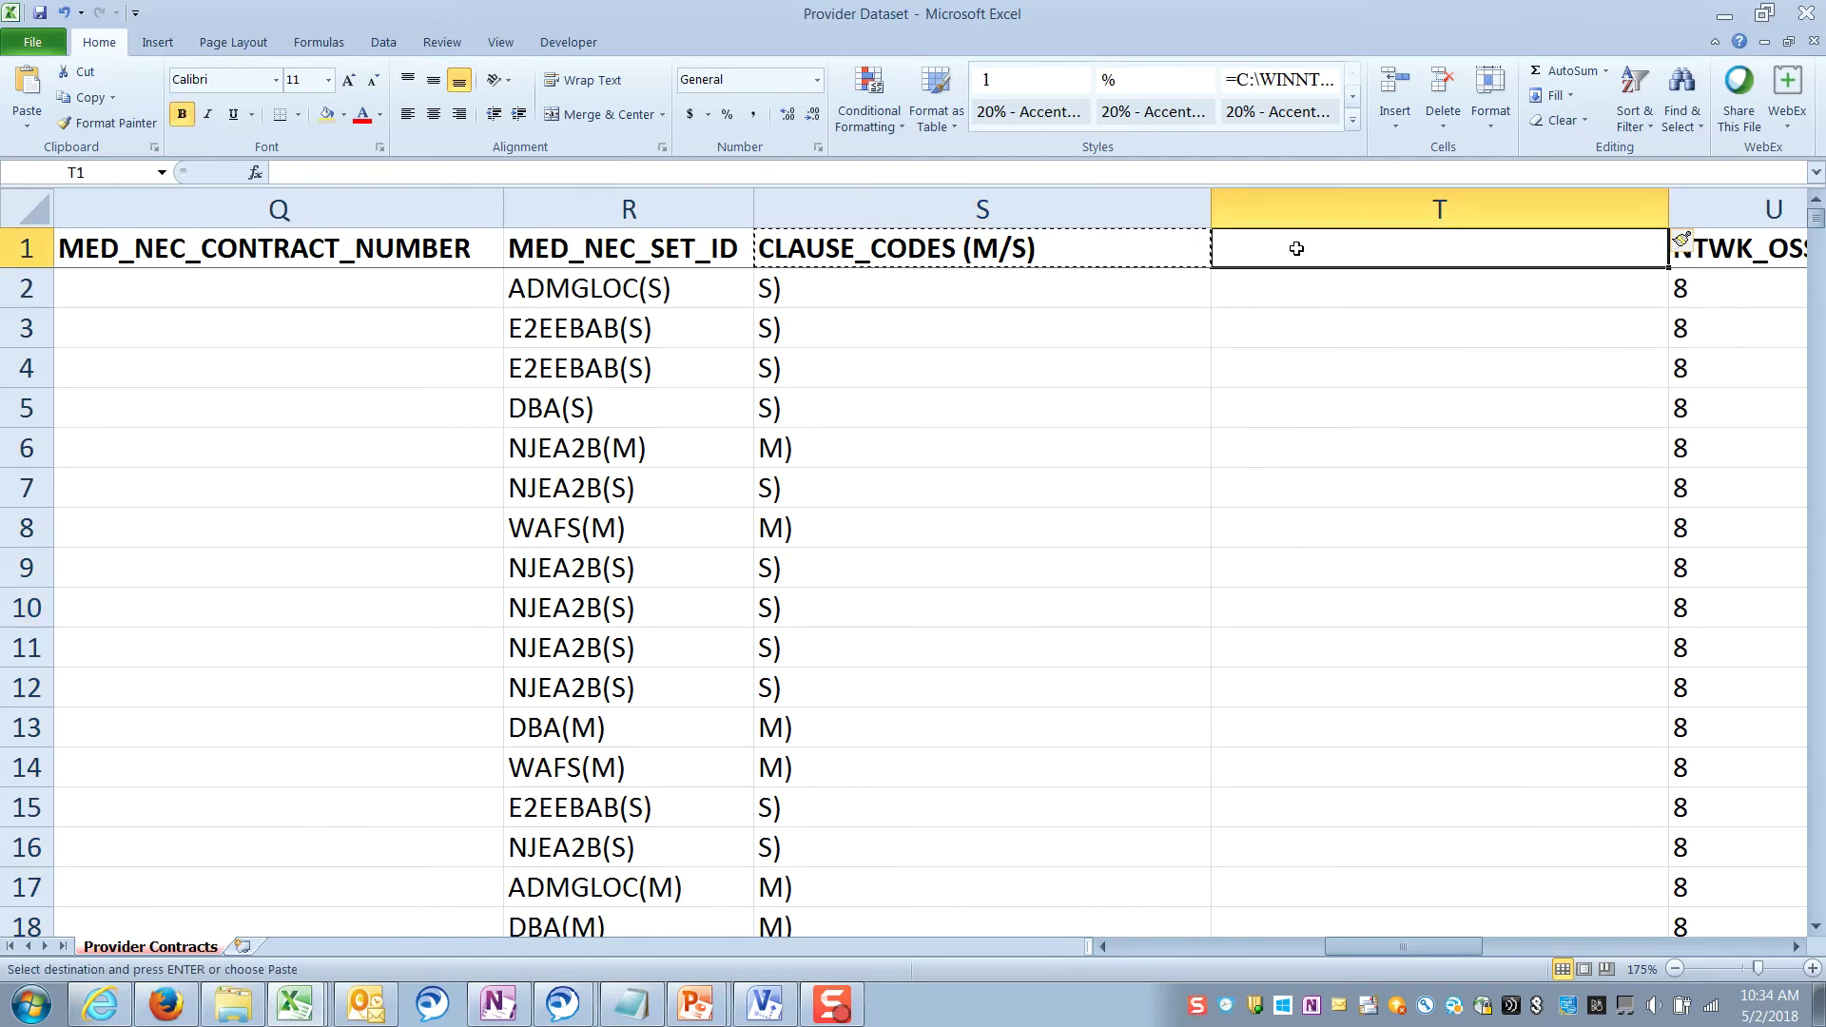
key(ctrl+v)
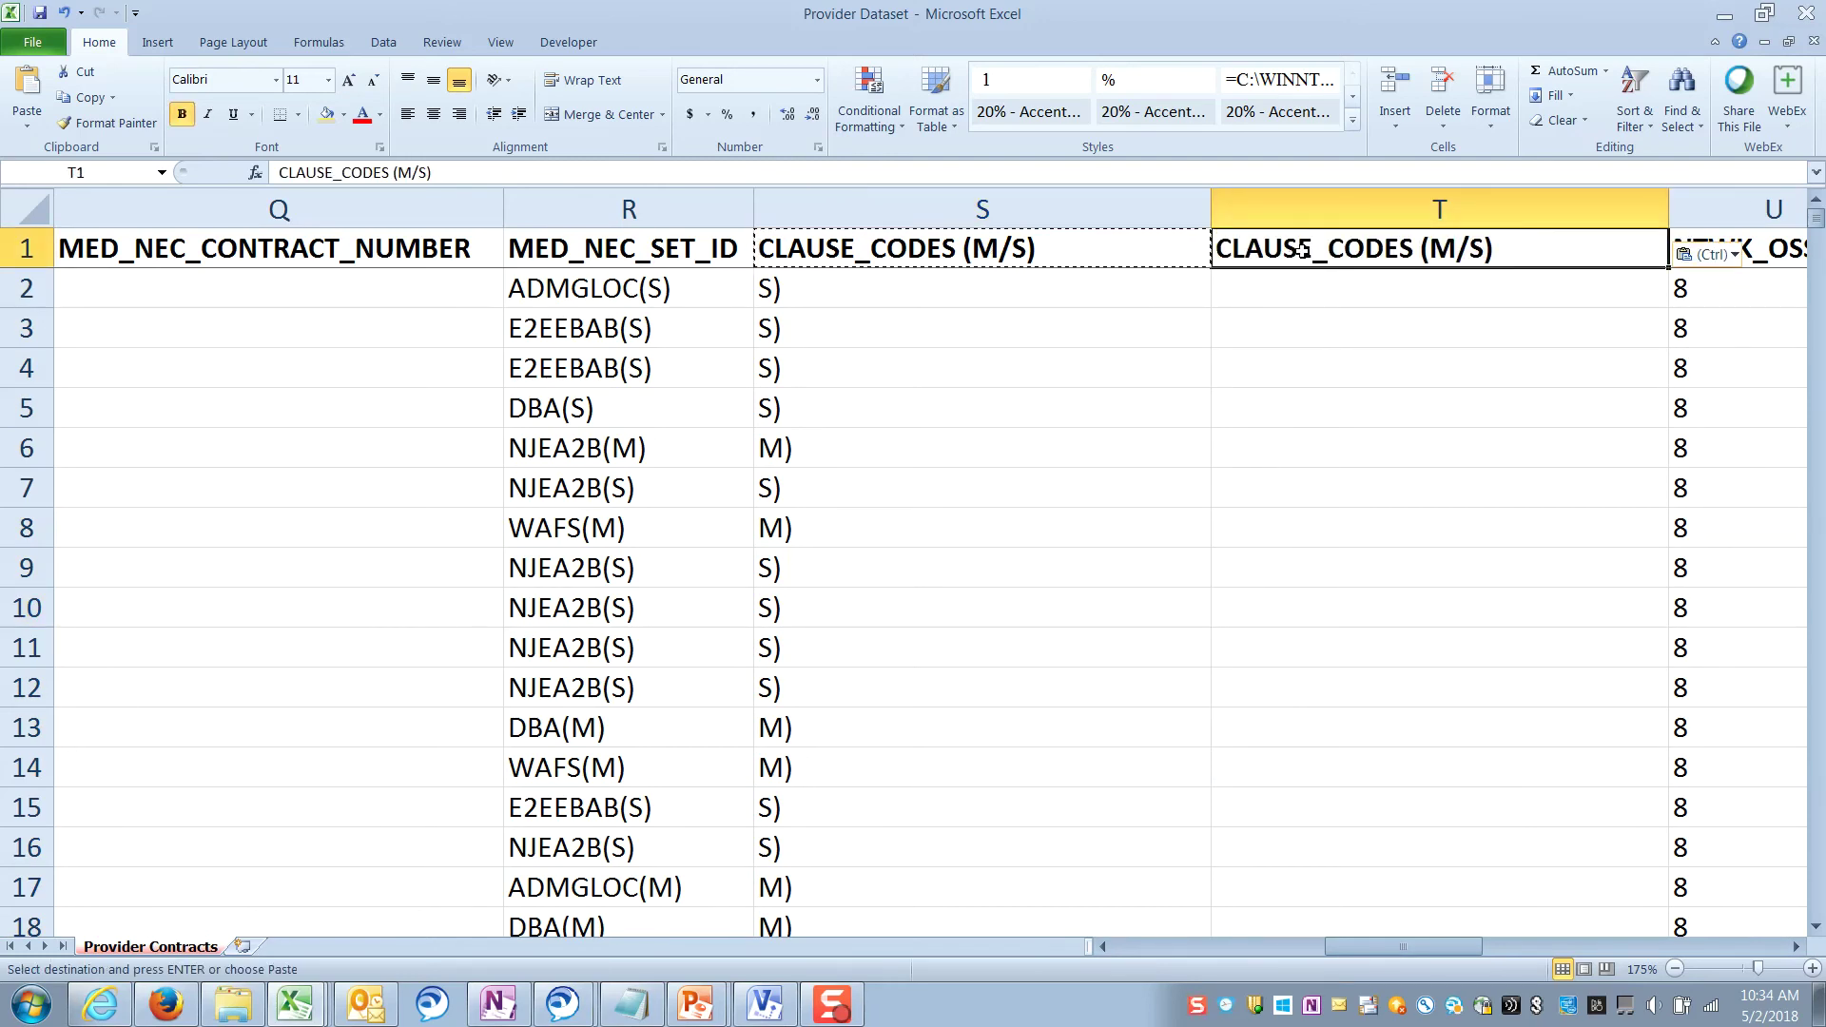
Rename the header in cell S1 as Helper
click(1040, 249)
text(Helper)
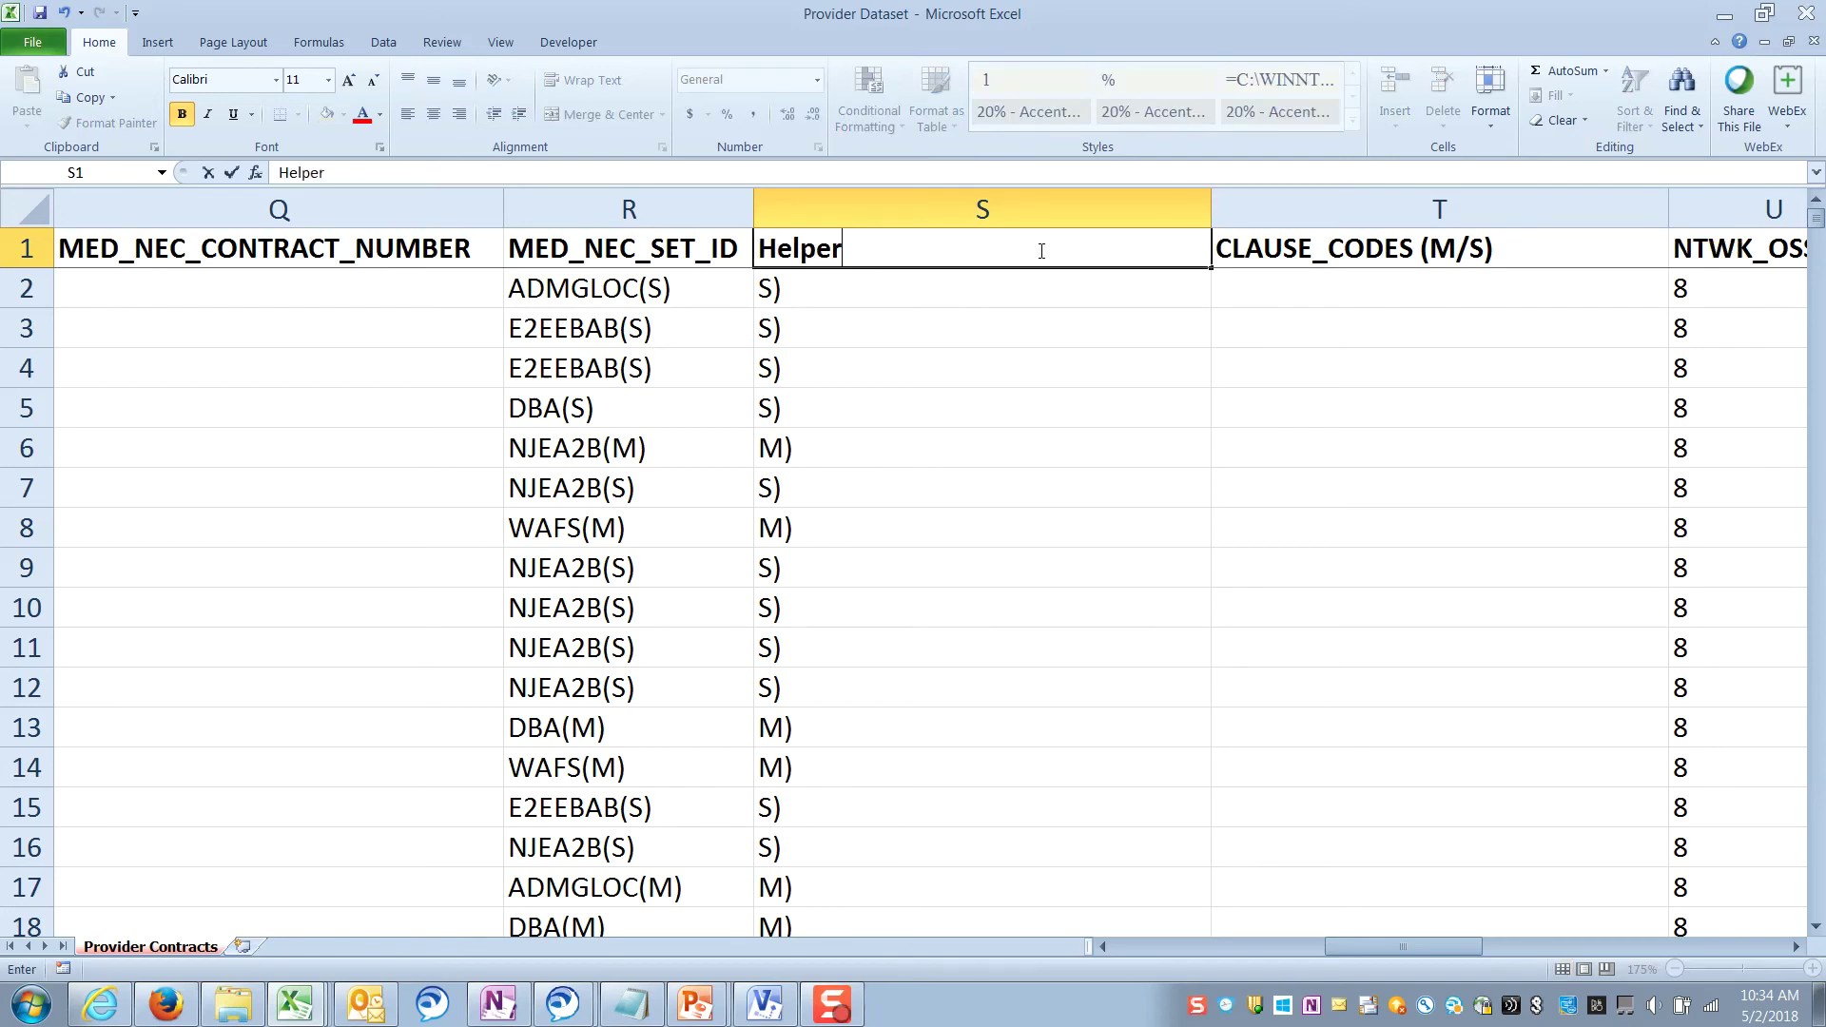
key(Return)
click(1391, 602)
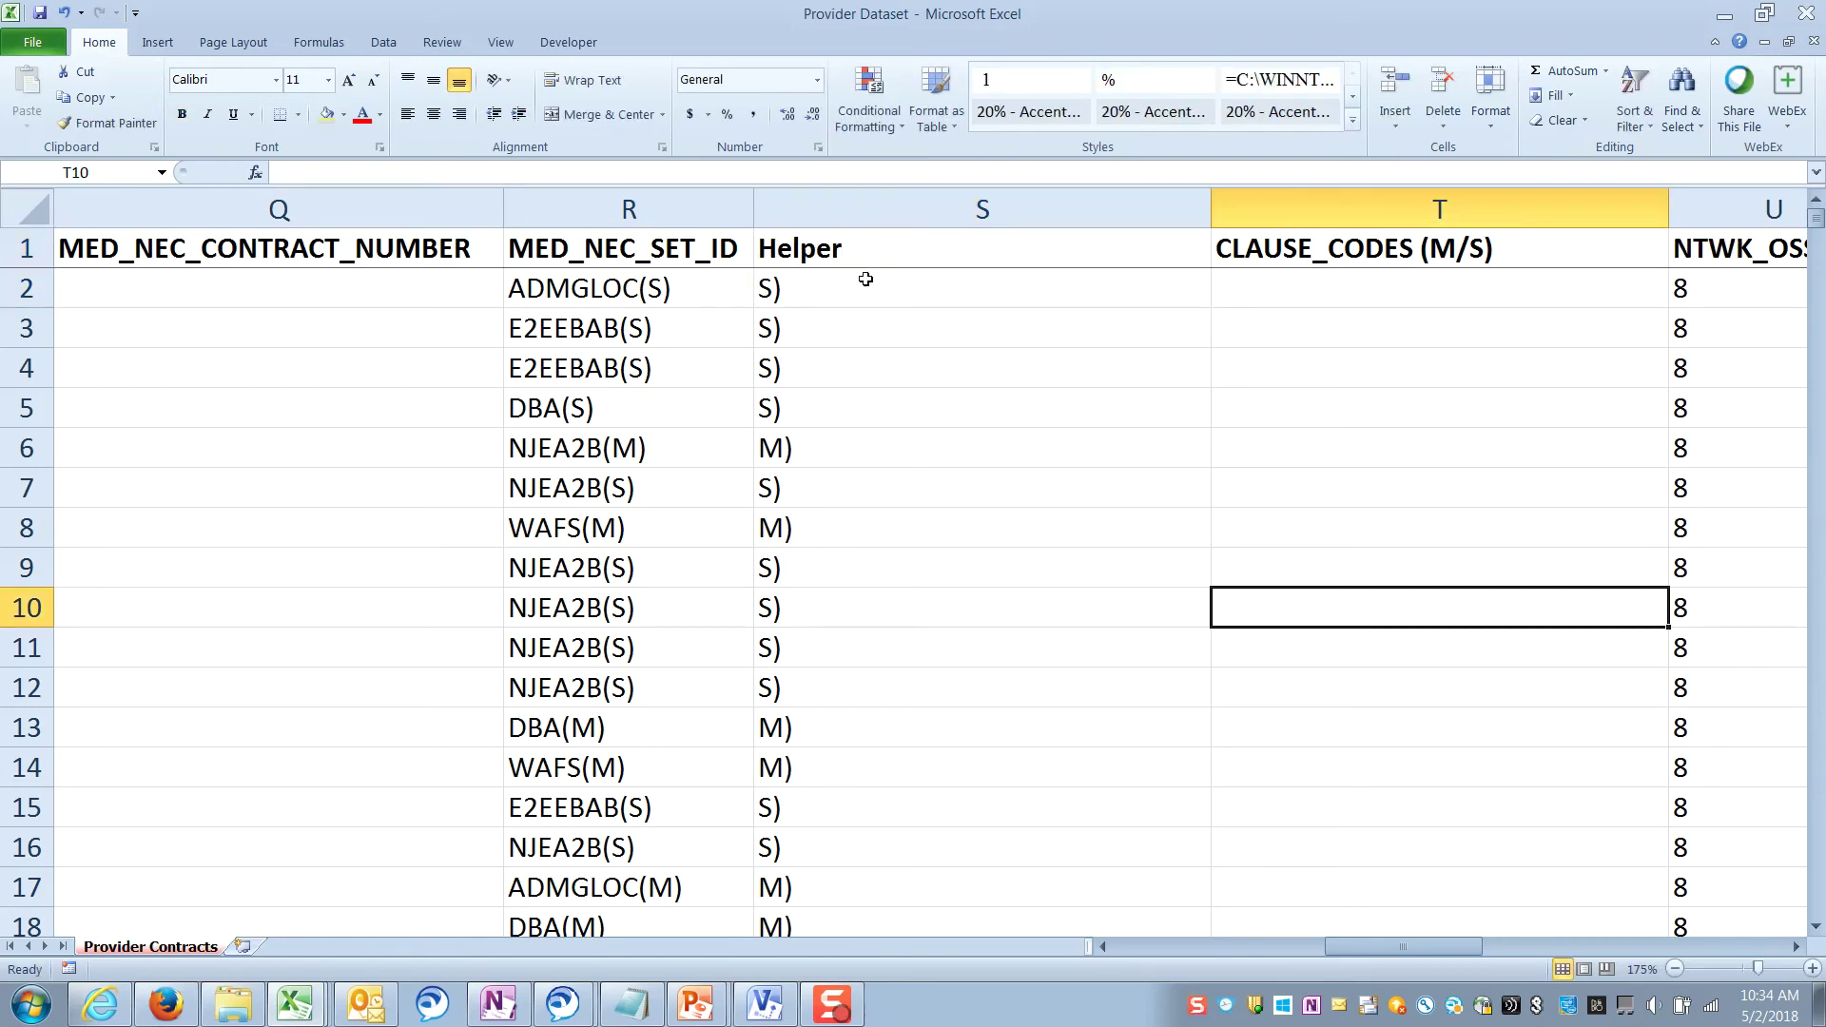
Enter =LEFT(S2,1) in cell T2 to extract the first character of the Helper value
click(1387, 291)
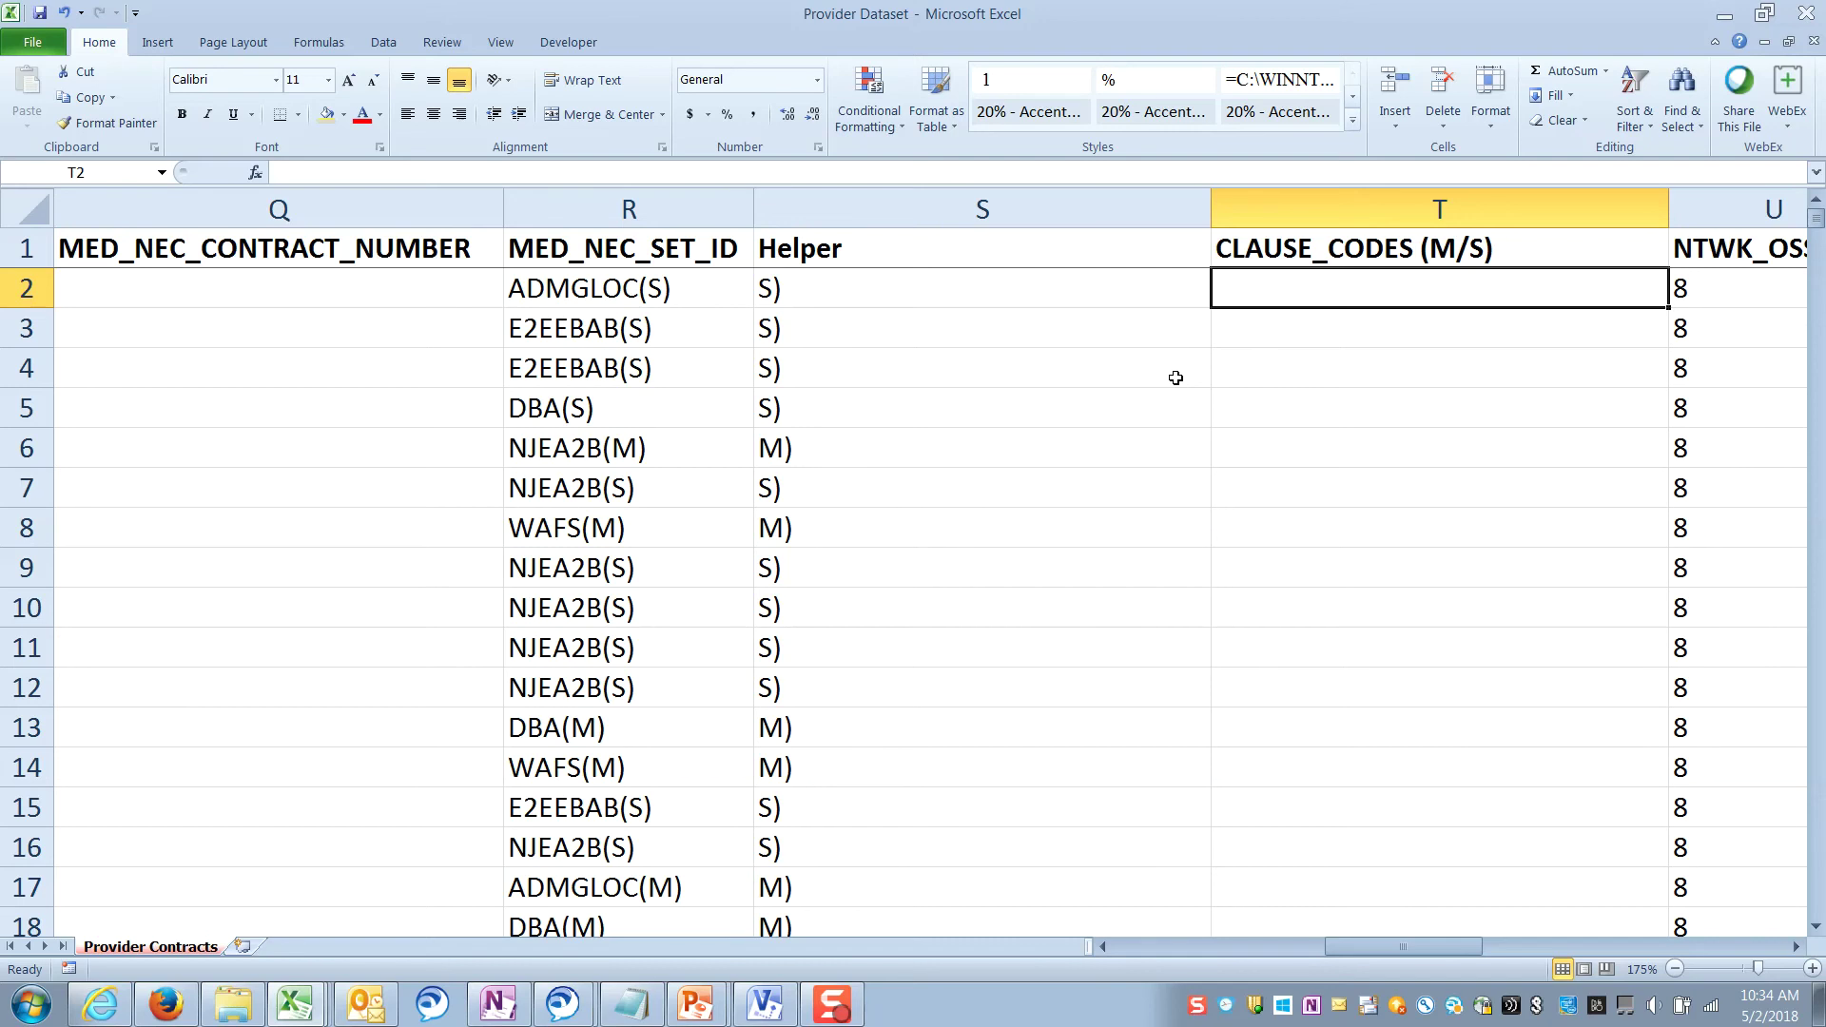
text(=lef)
key(Tab)
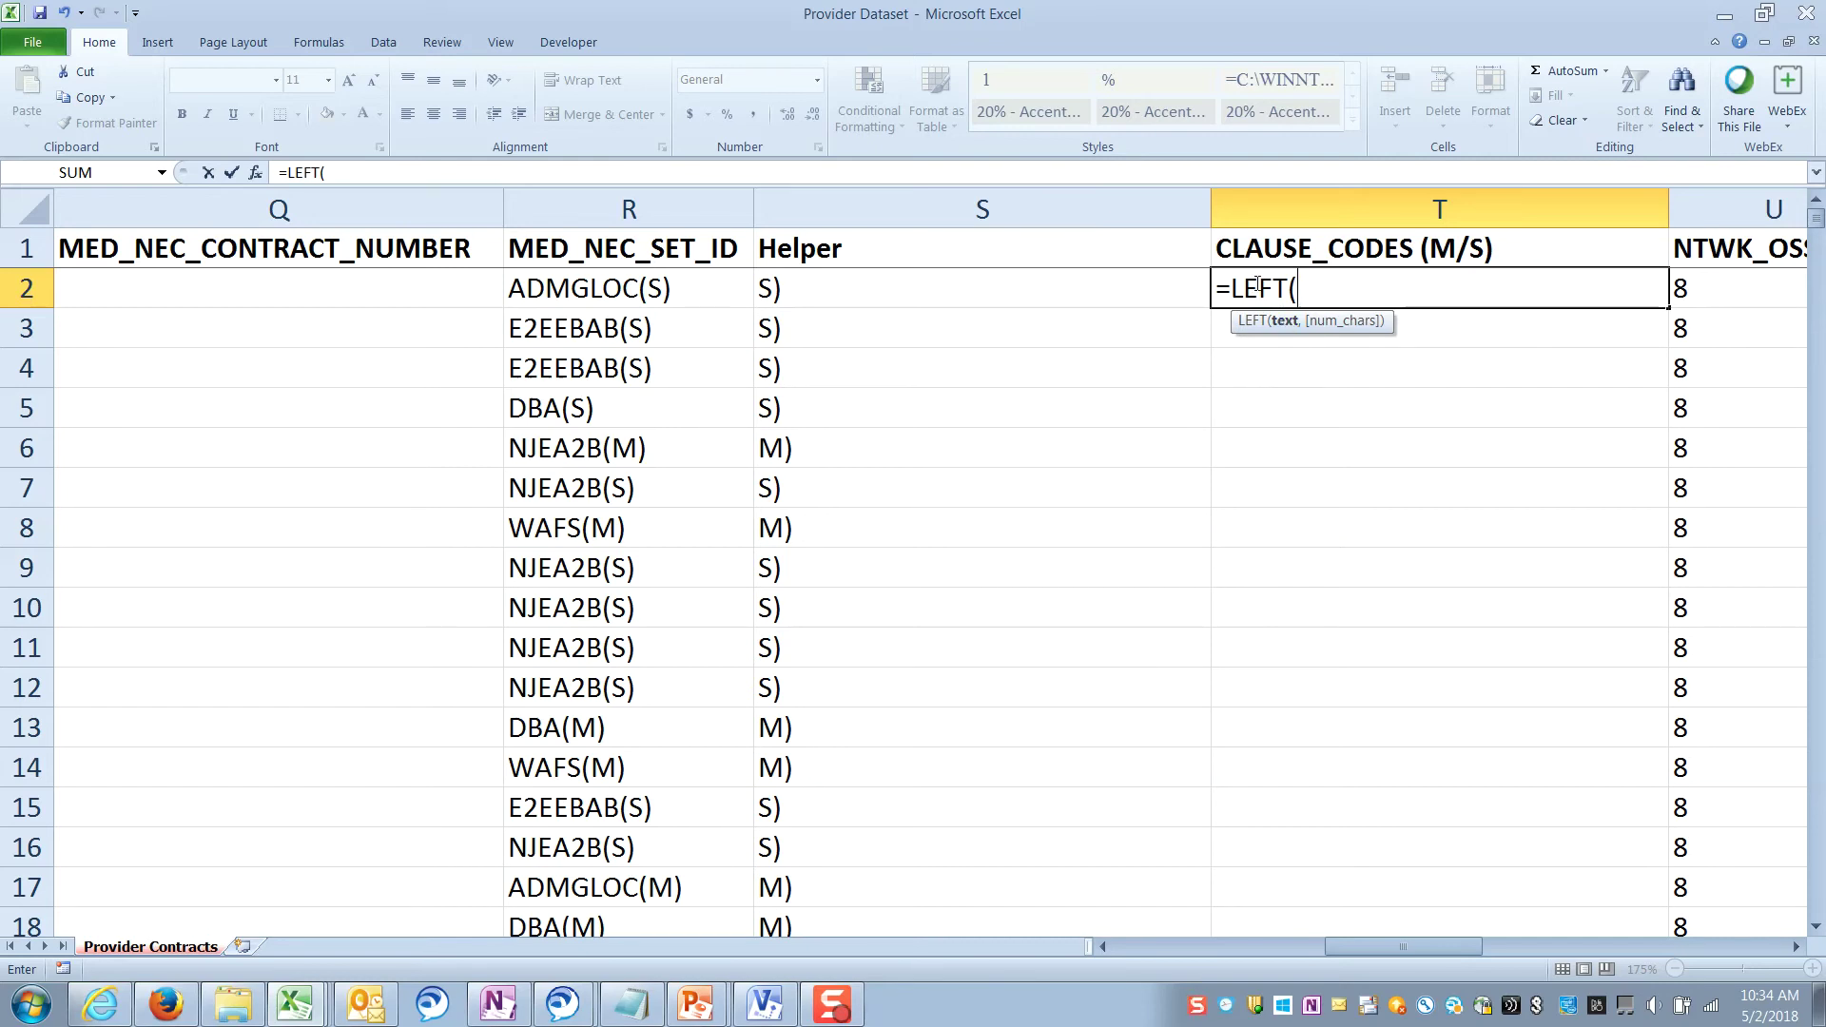
click(803, 294)
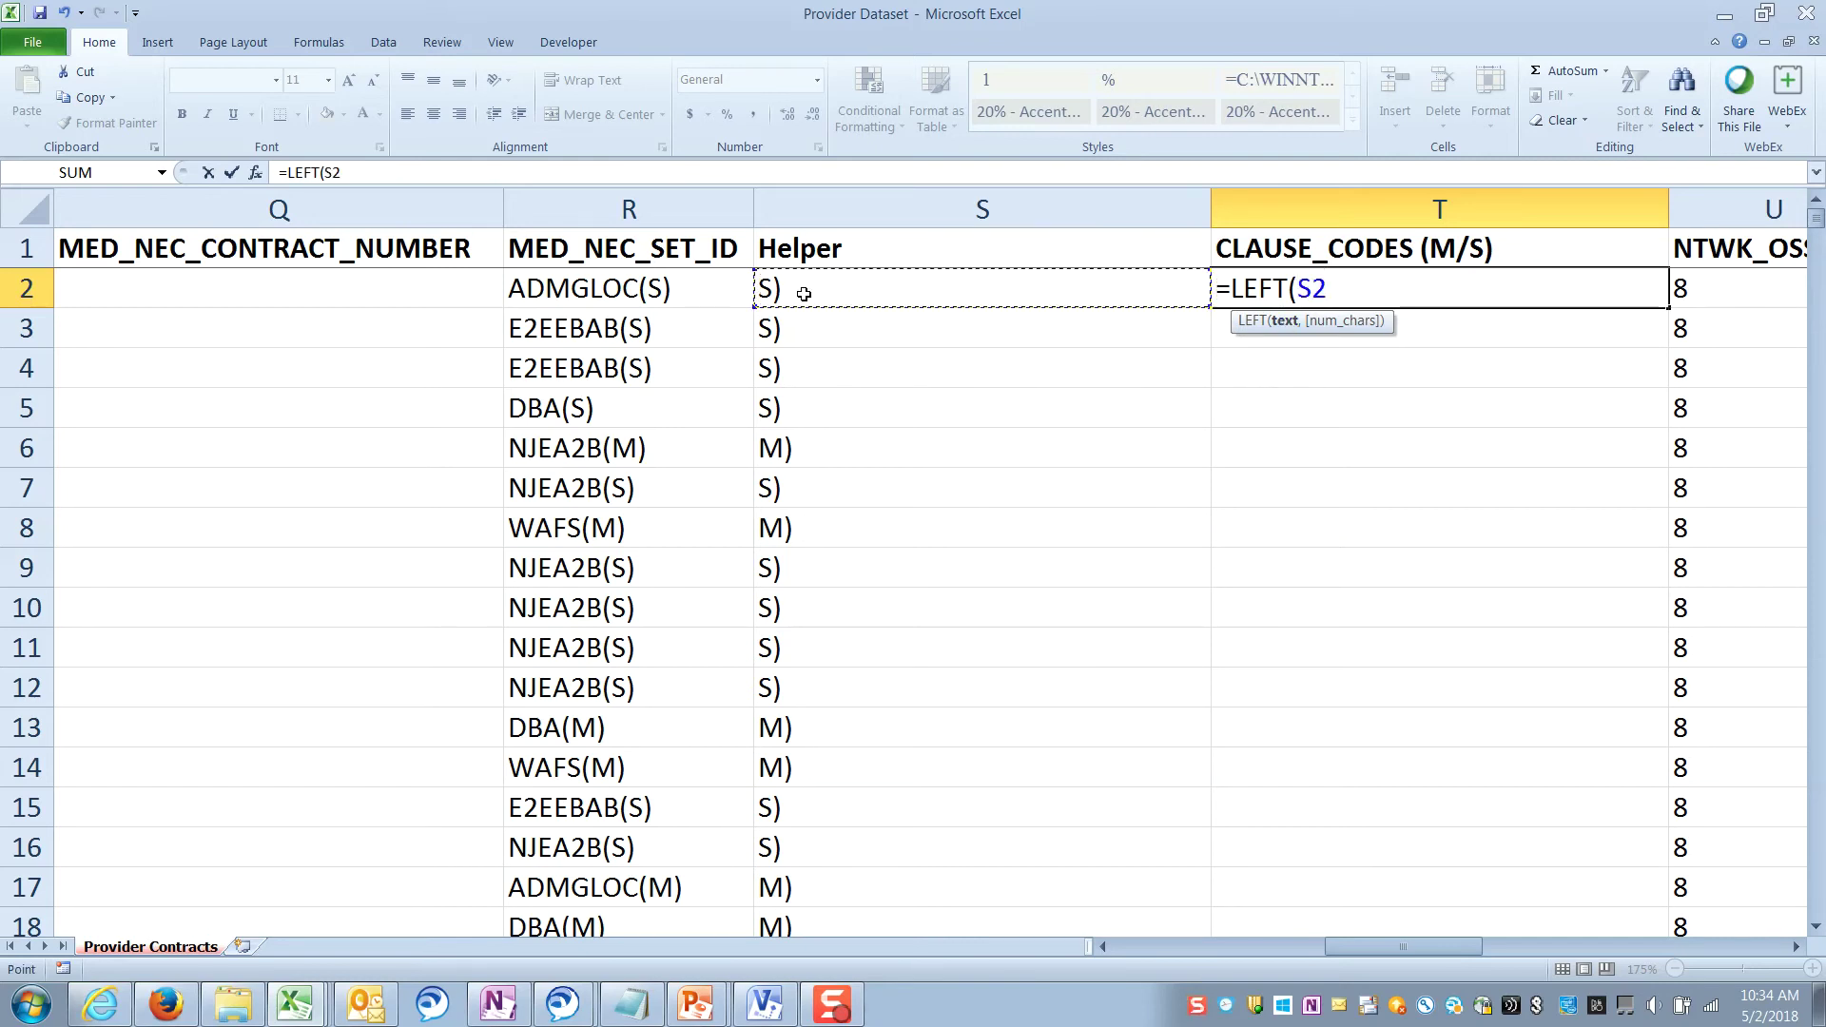
text(,)
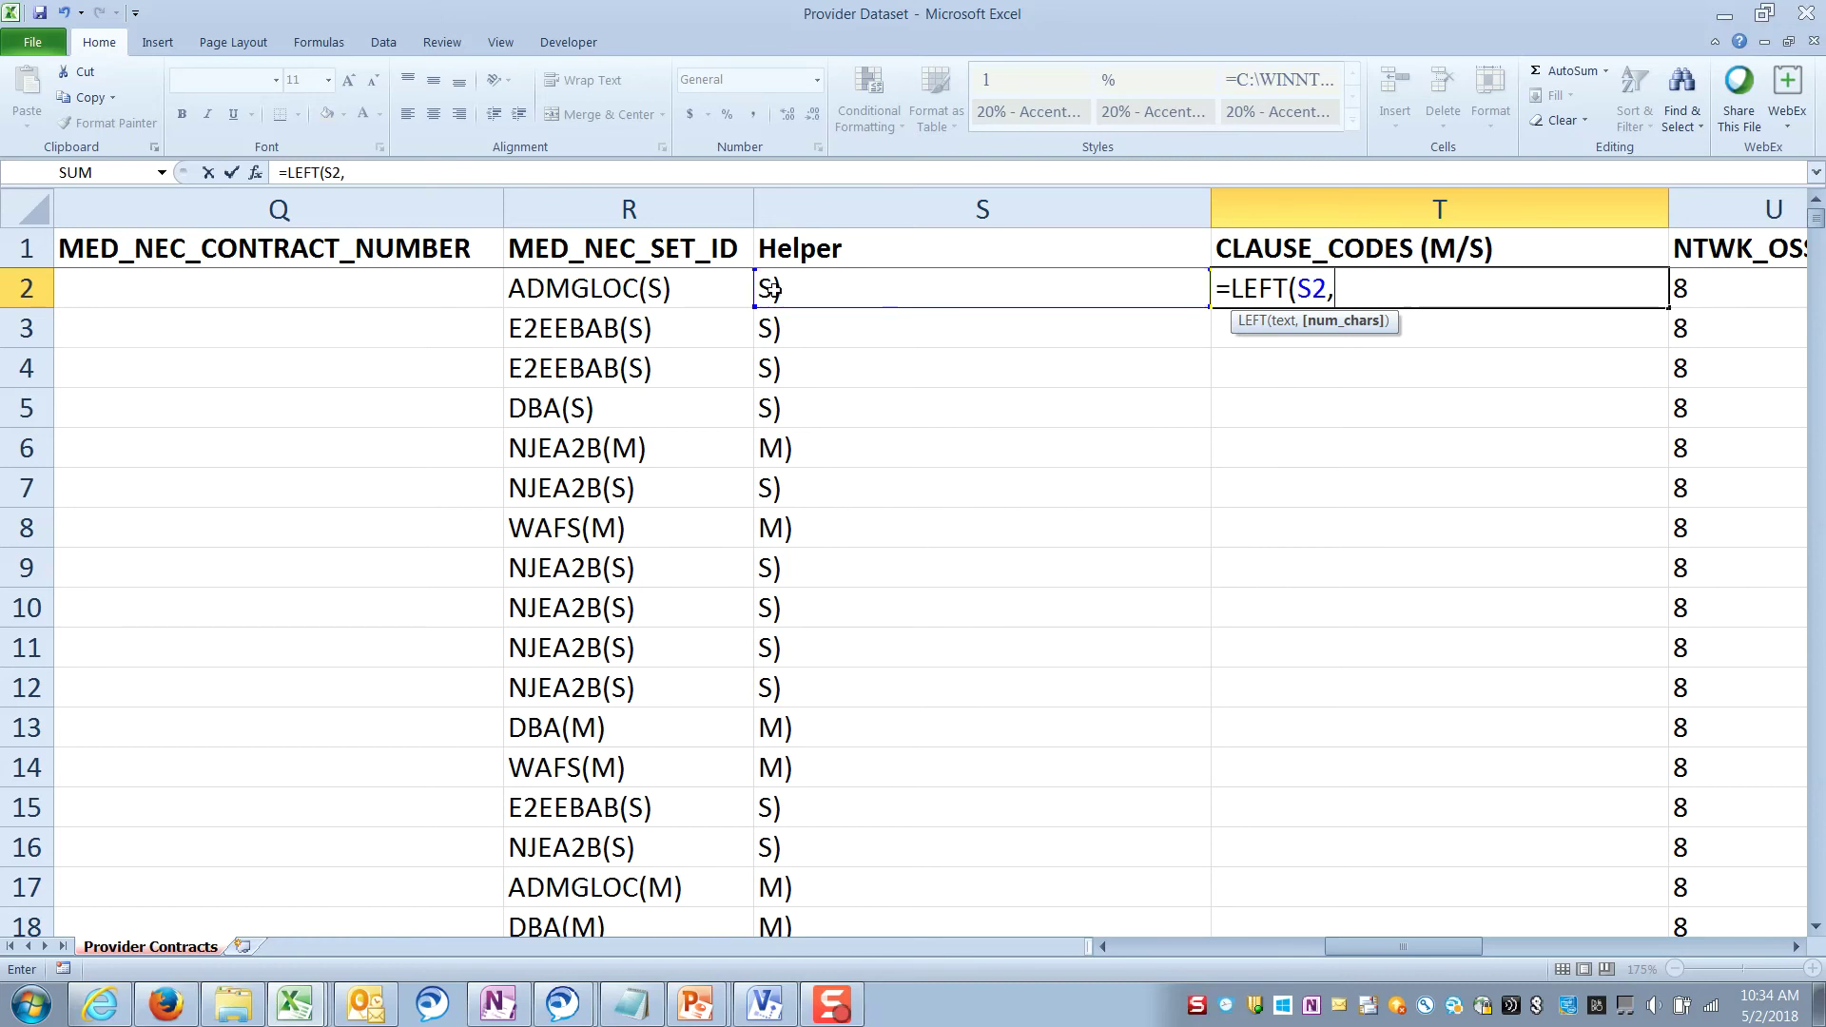
text(1))
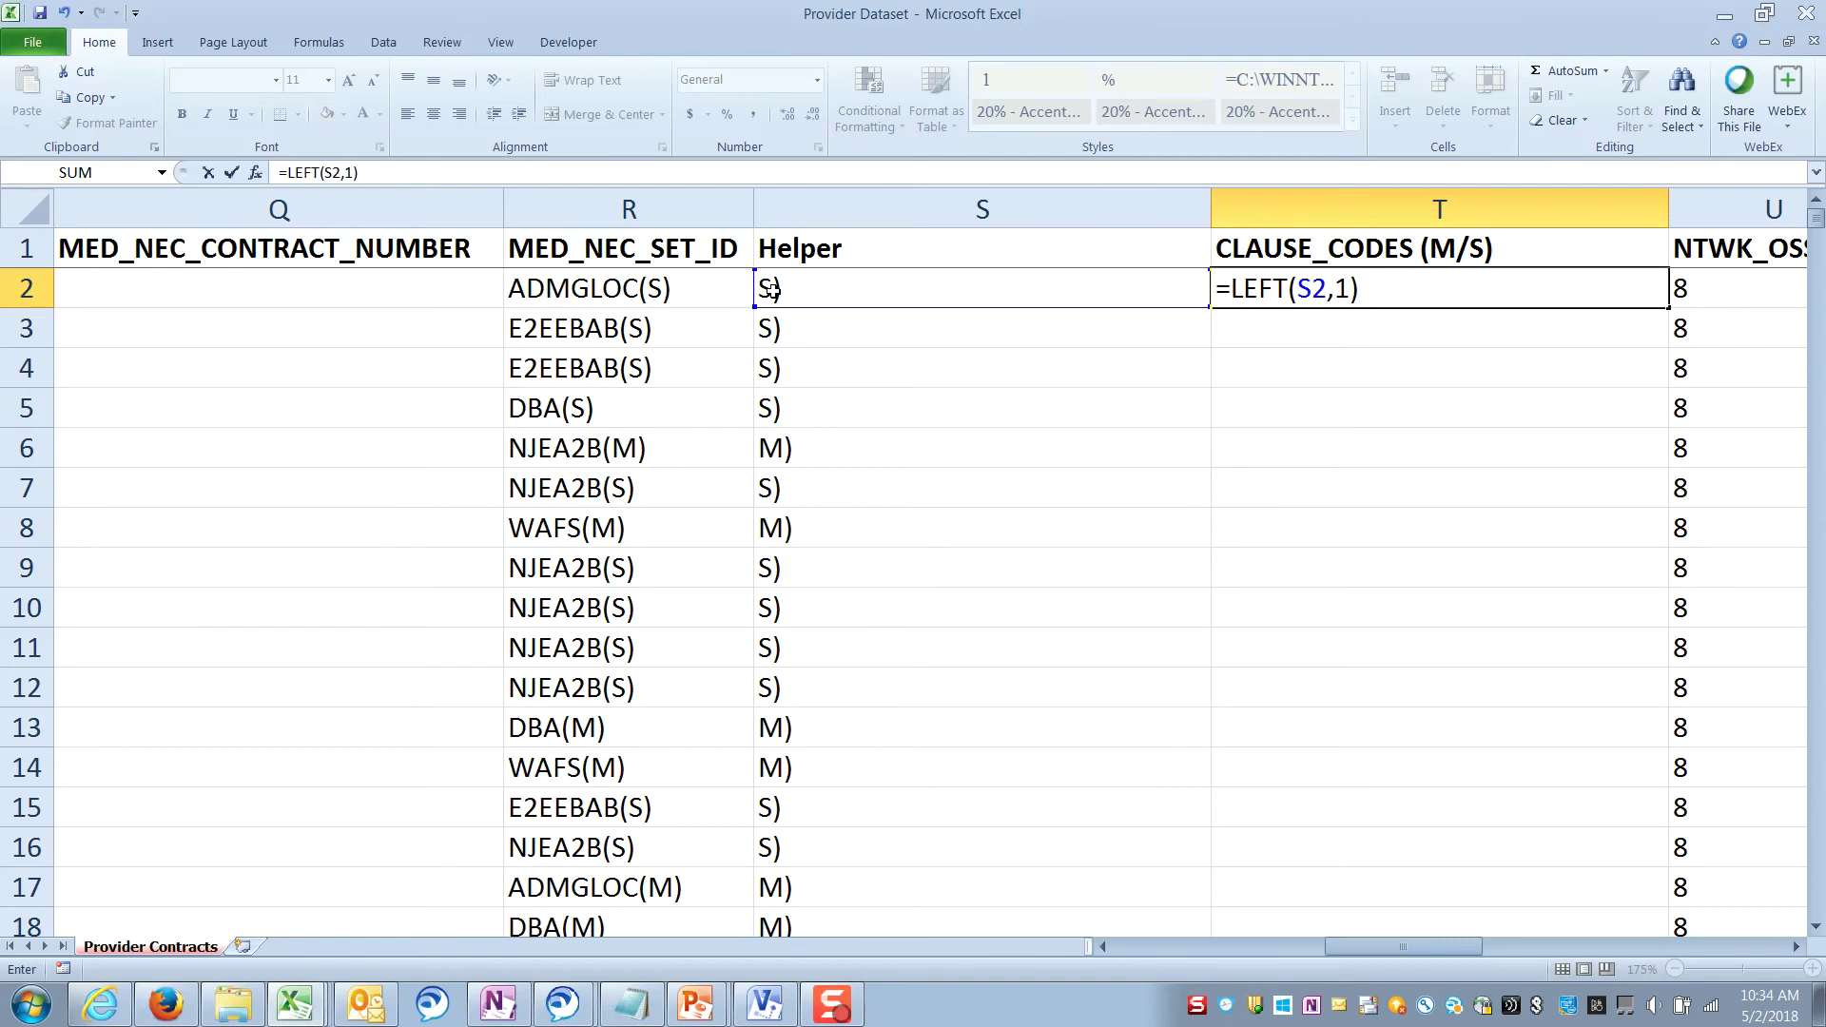
key(Return)
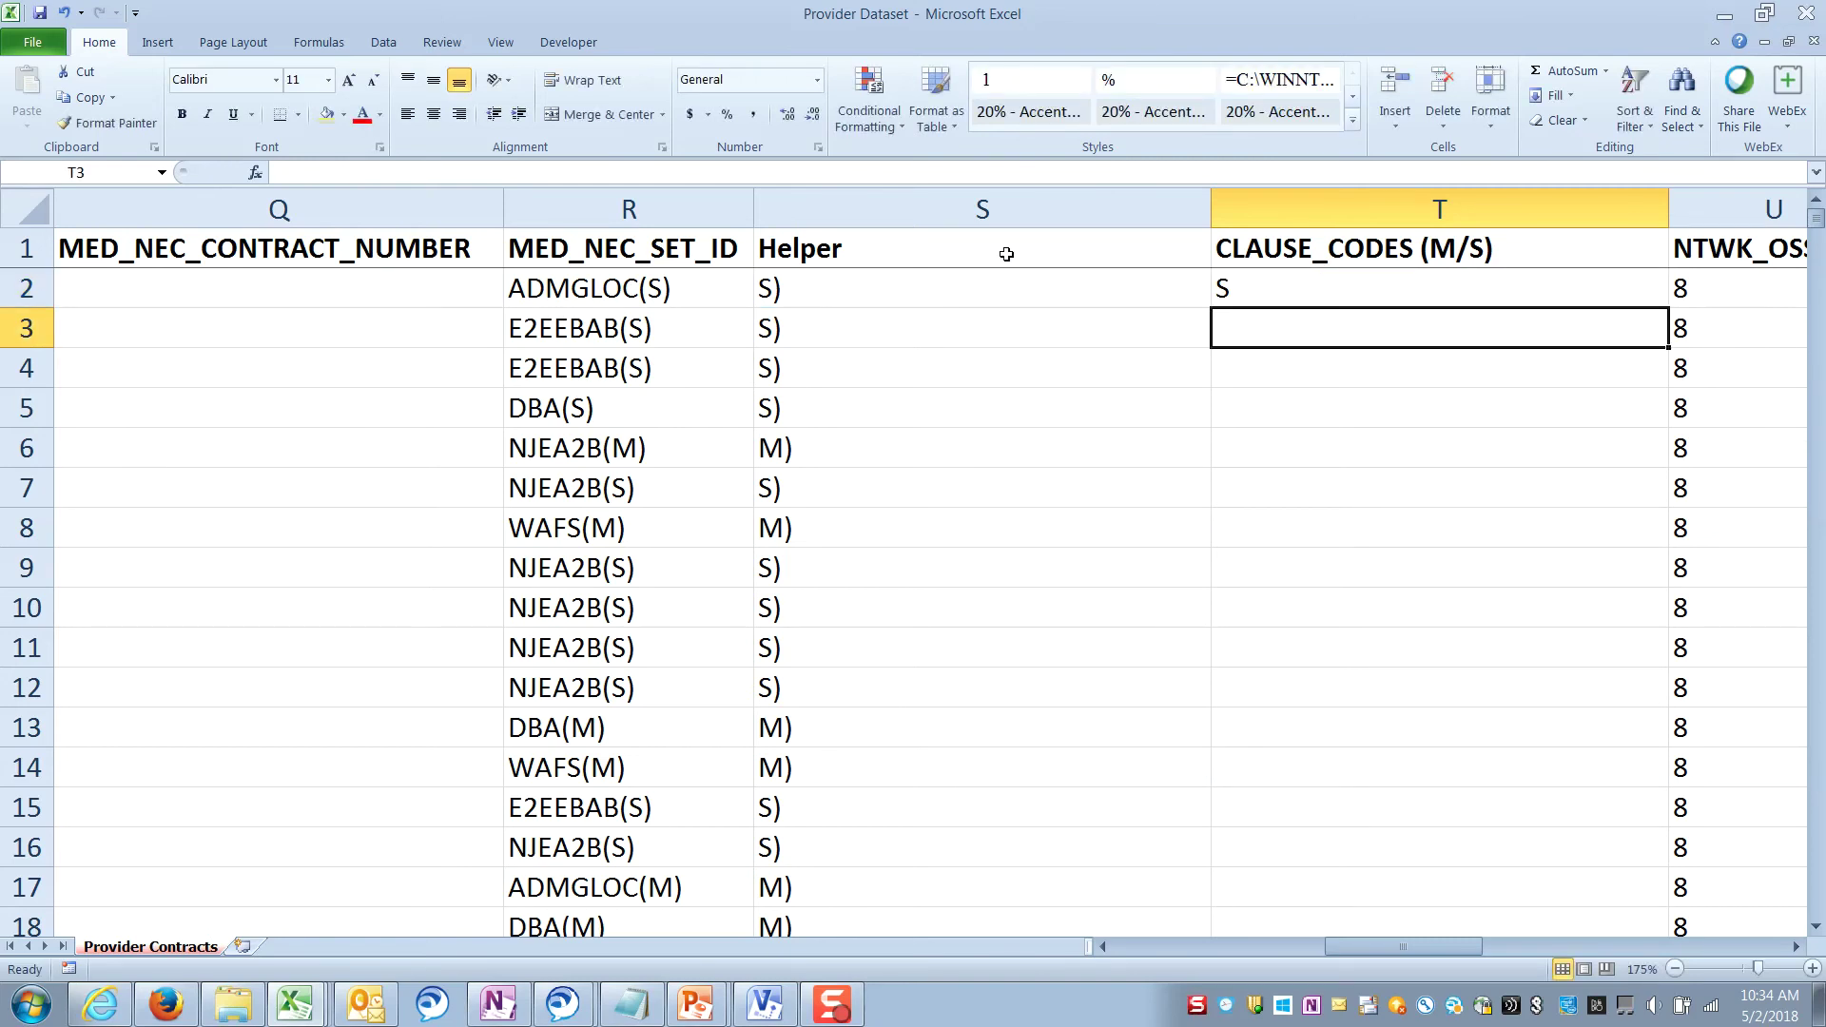
Fill the LEFT formula from T2 down the whole CLAUSE_CODES (M/S) column and check the results against the Helper column
click(1275, 291)
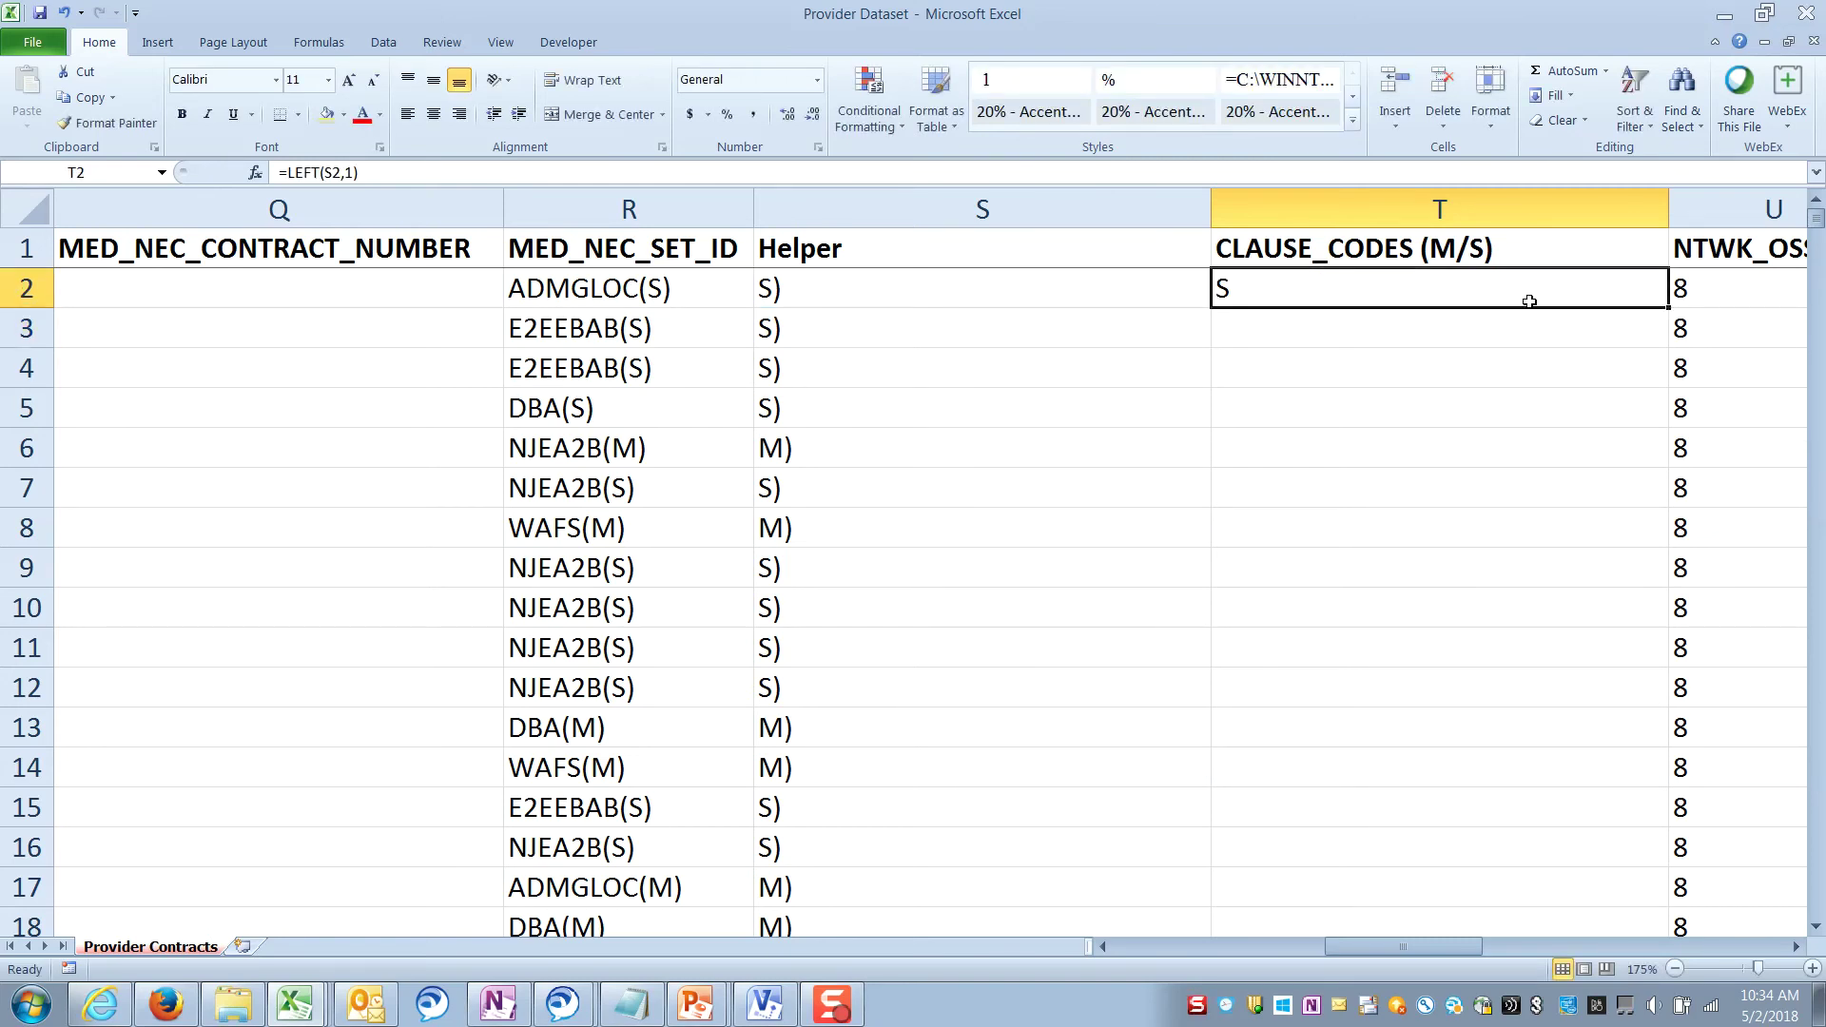
double_click(1670, 307)
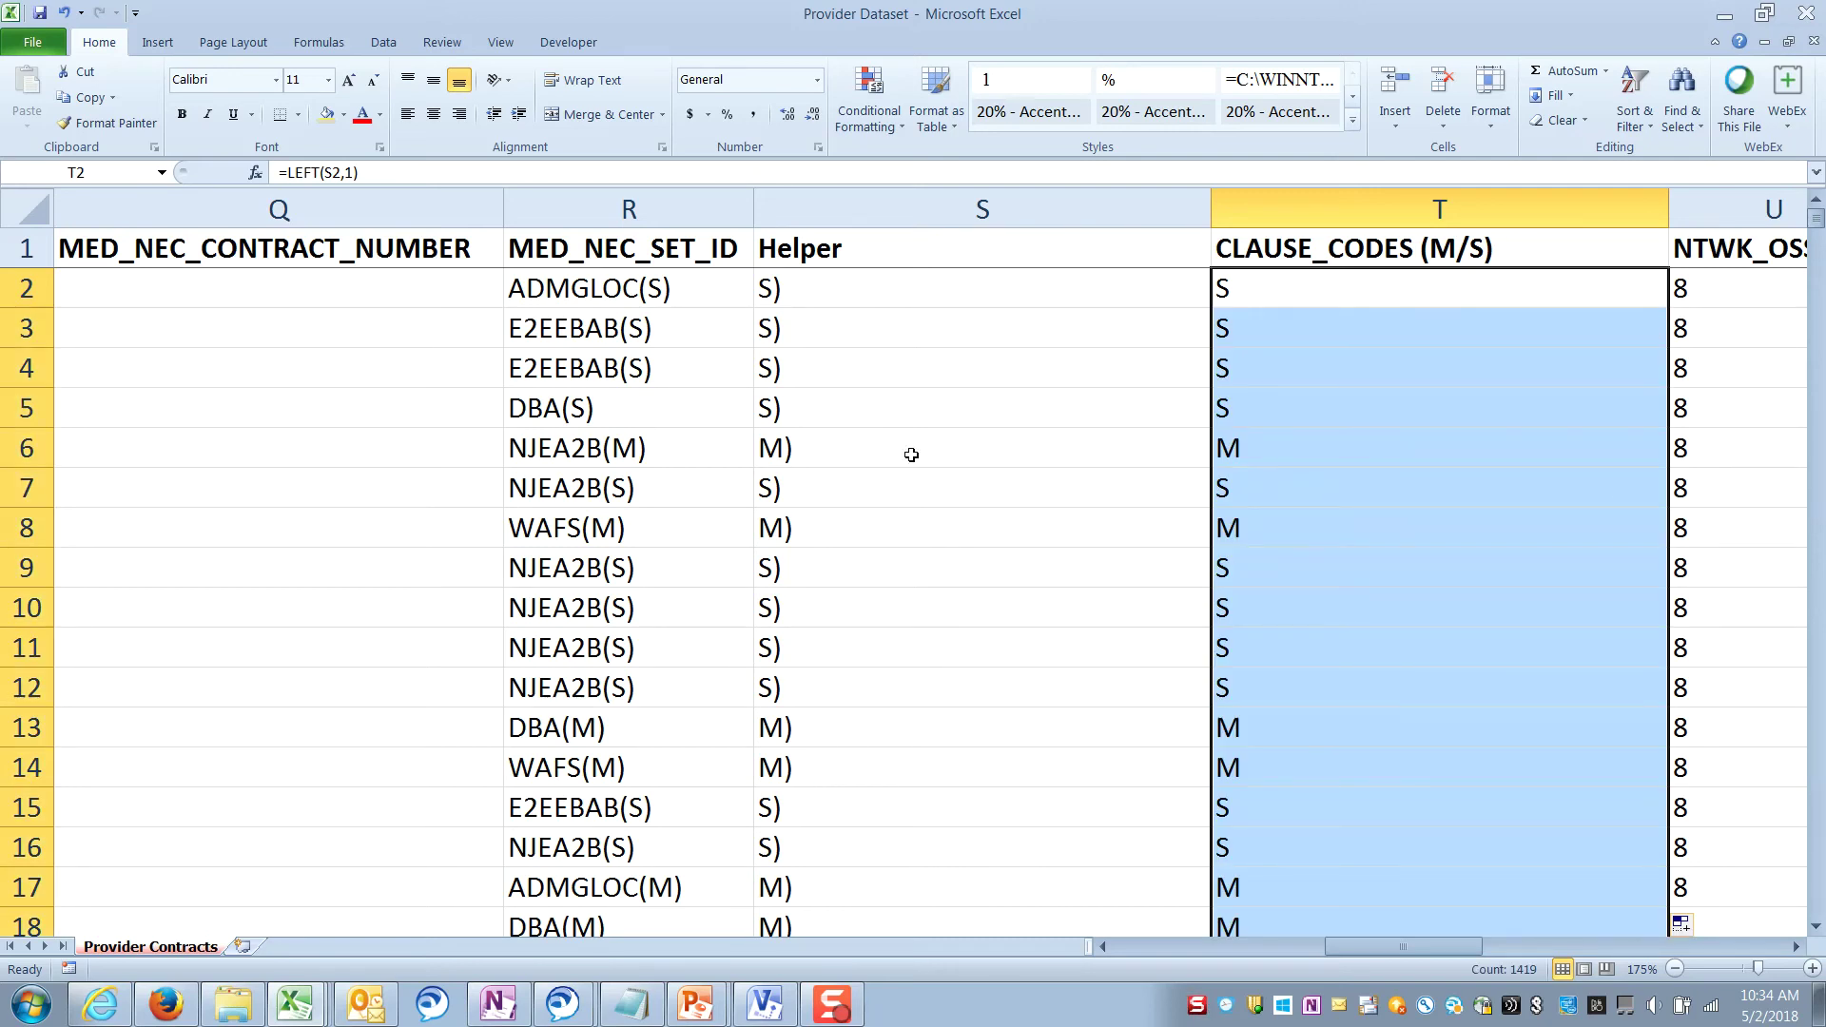
scroll(1180, 752, down, 1)
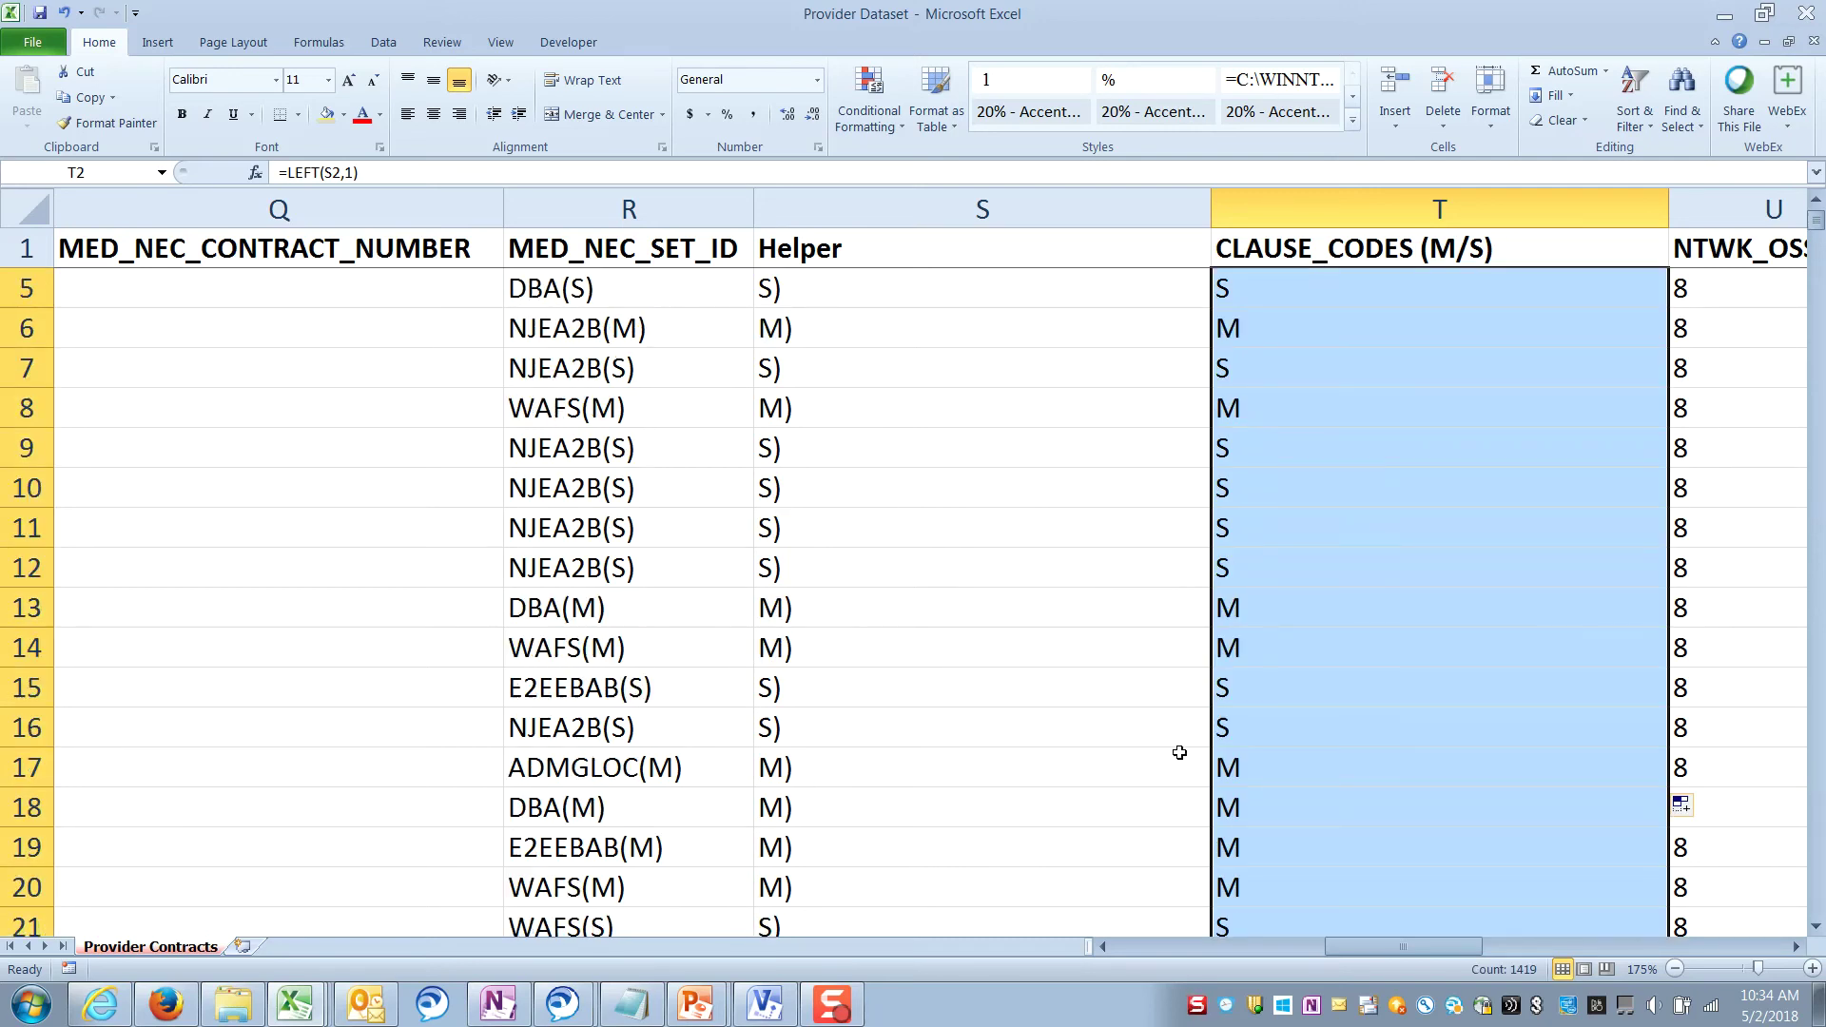
scroll(1180, 753, down, 7)
scroll(1179, 753, up, 8)
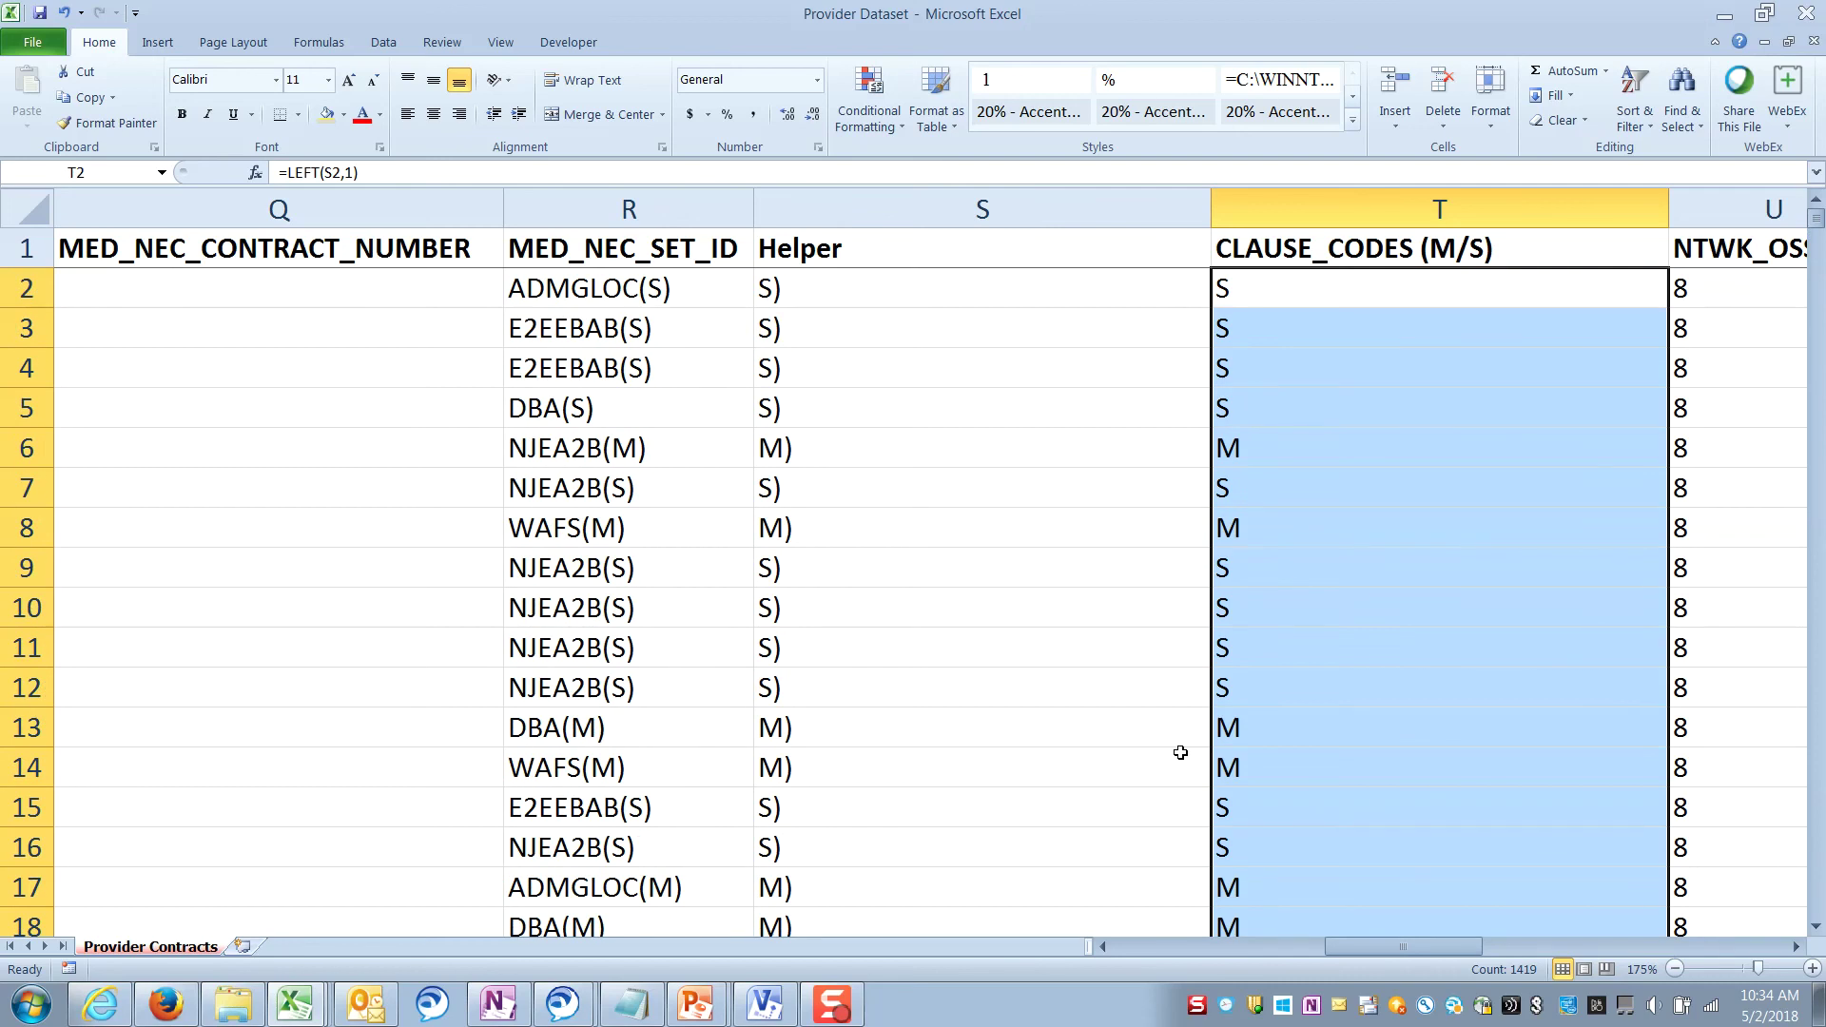
click(1313, 619)
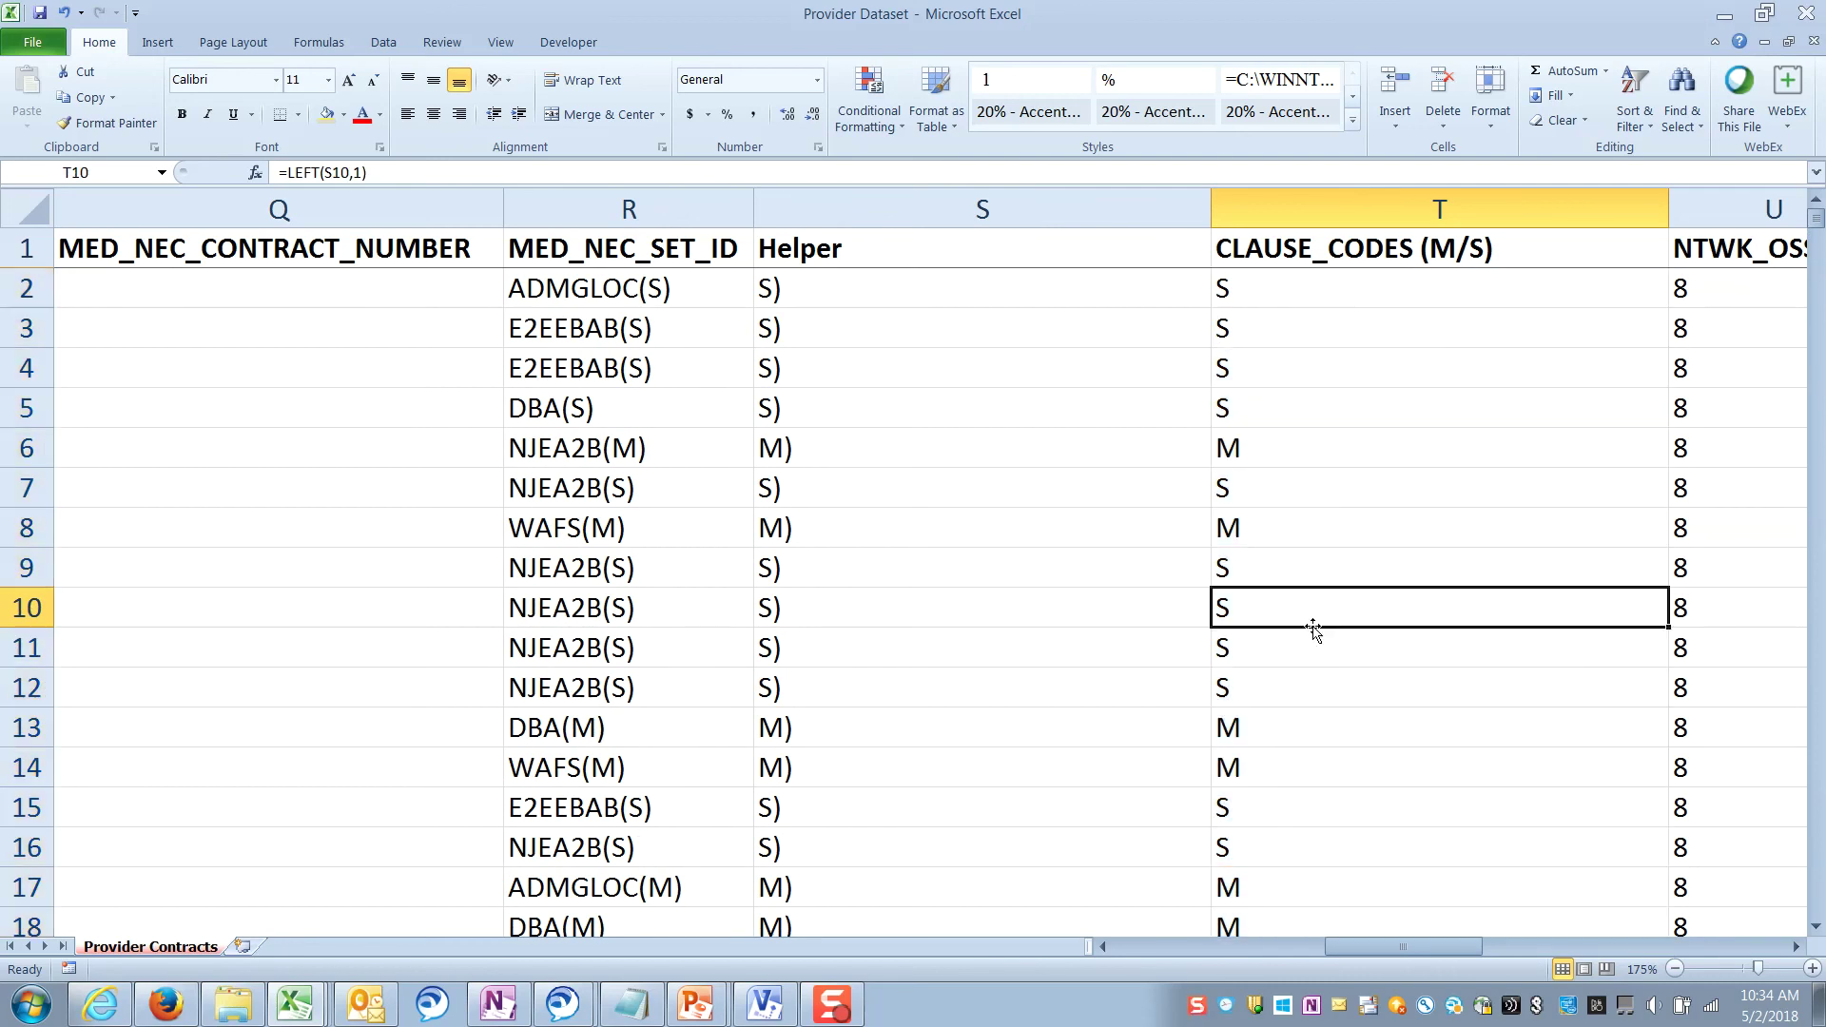
click(917, 218)
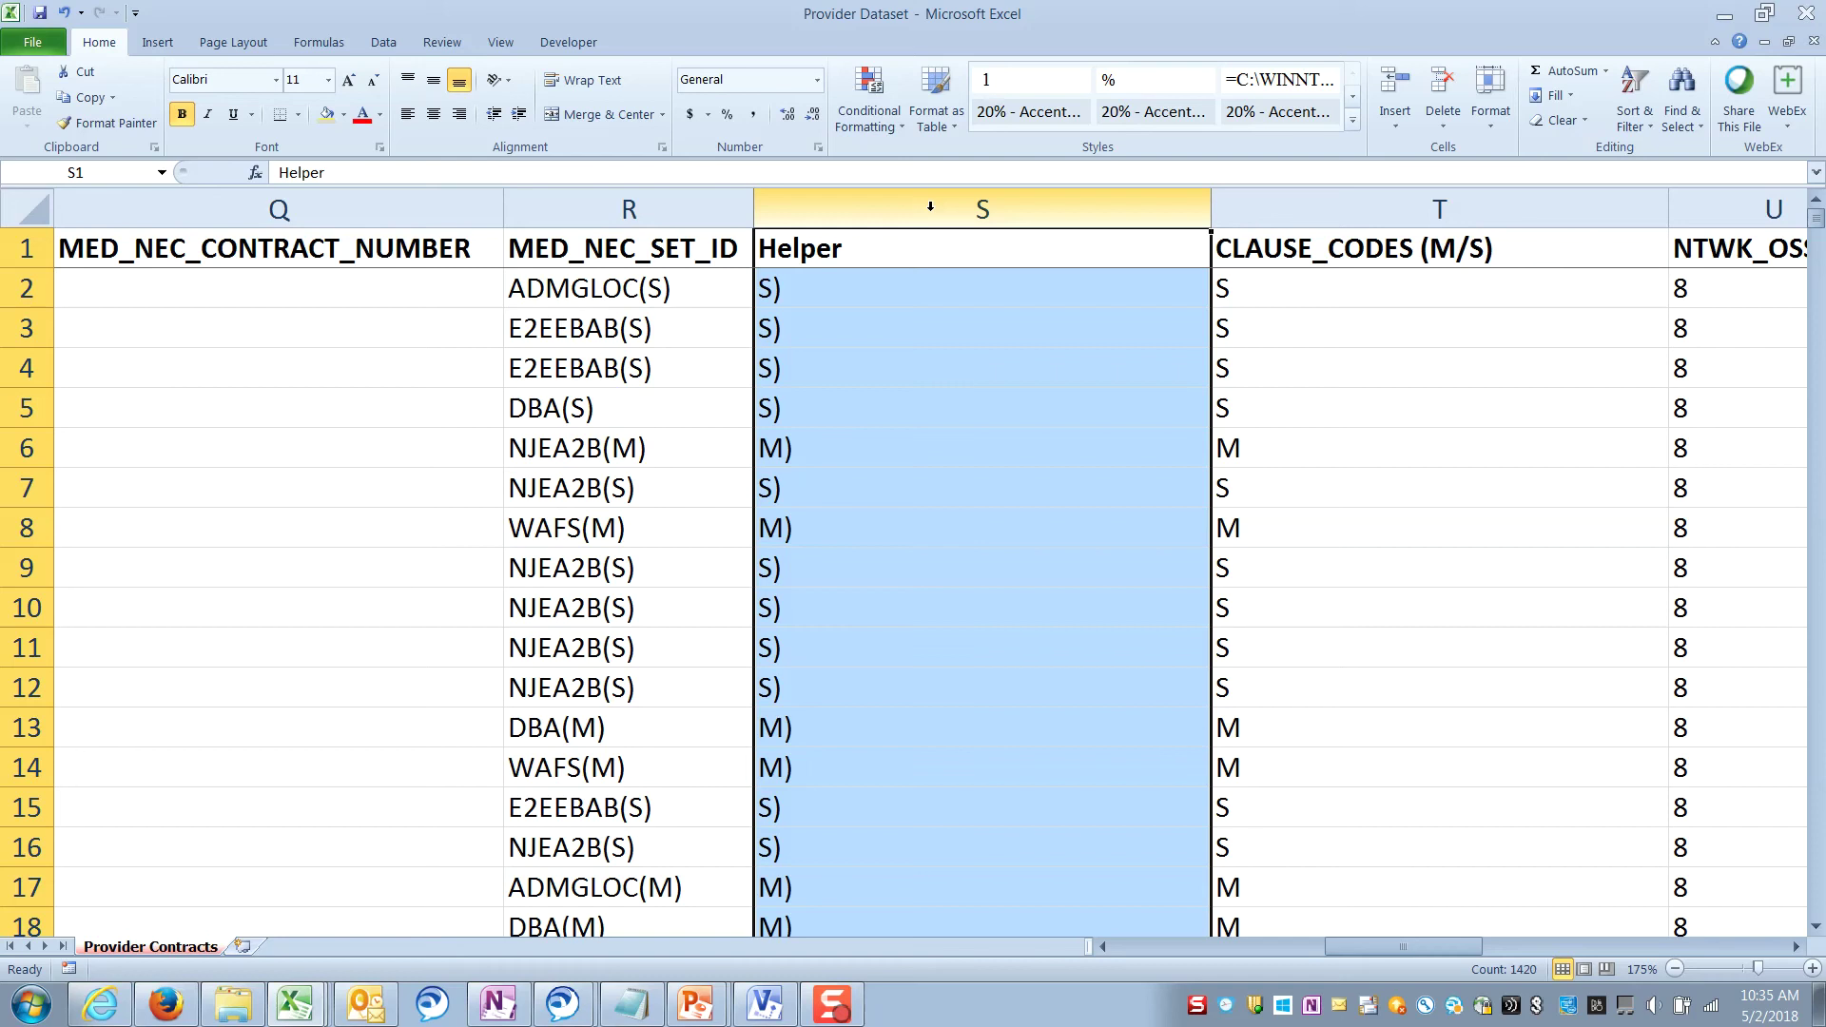
right_click(930, 207)
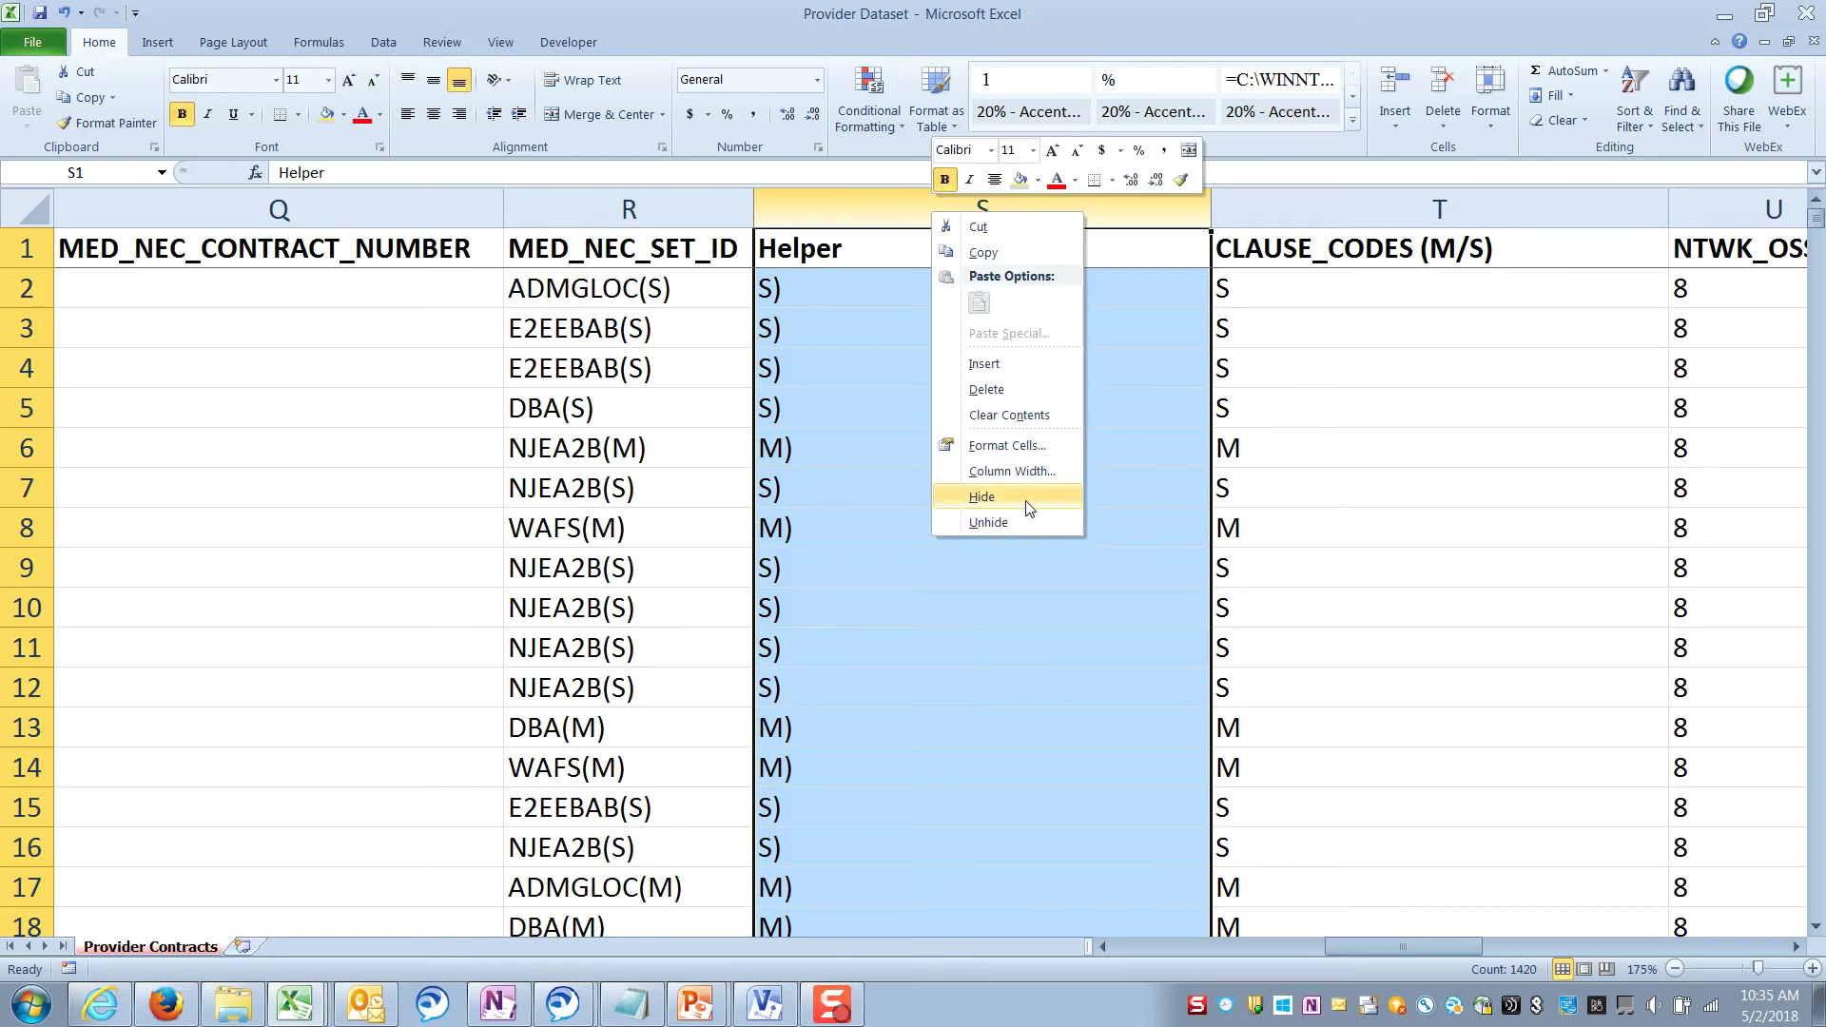
key(Escape)
Examine the LEFT formulas in T2 and T3 and their references to the Helper column without changing them
click(1334, 318)
click(1330, 292)
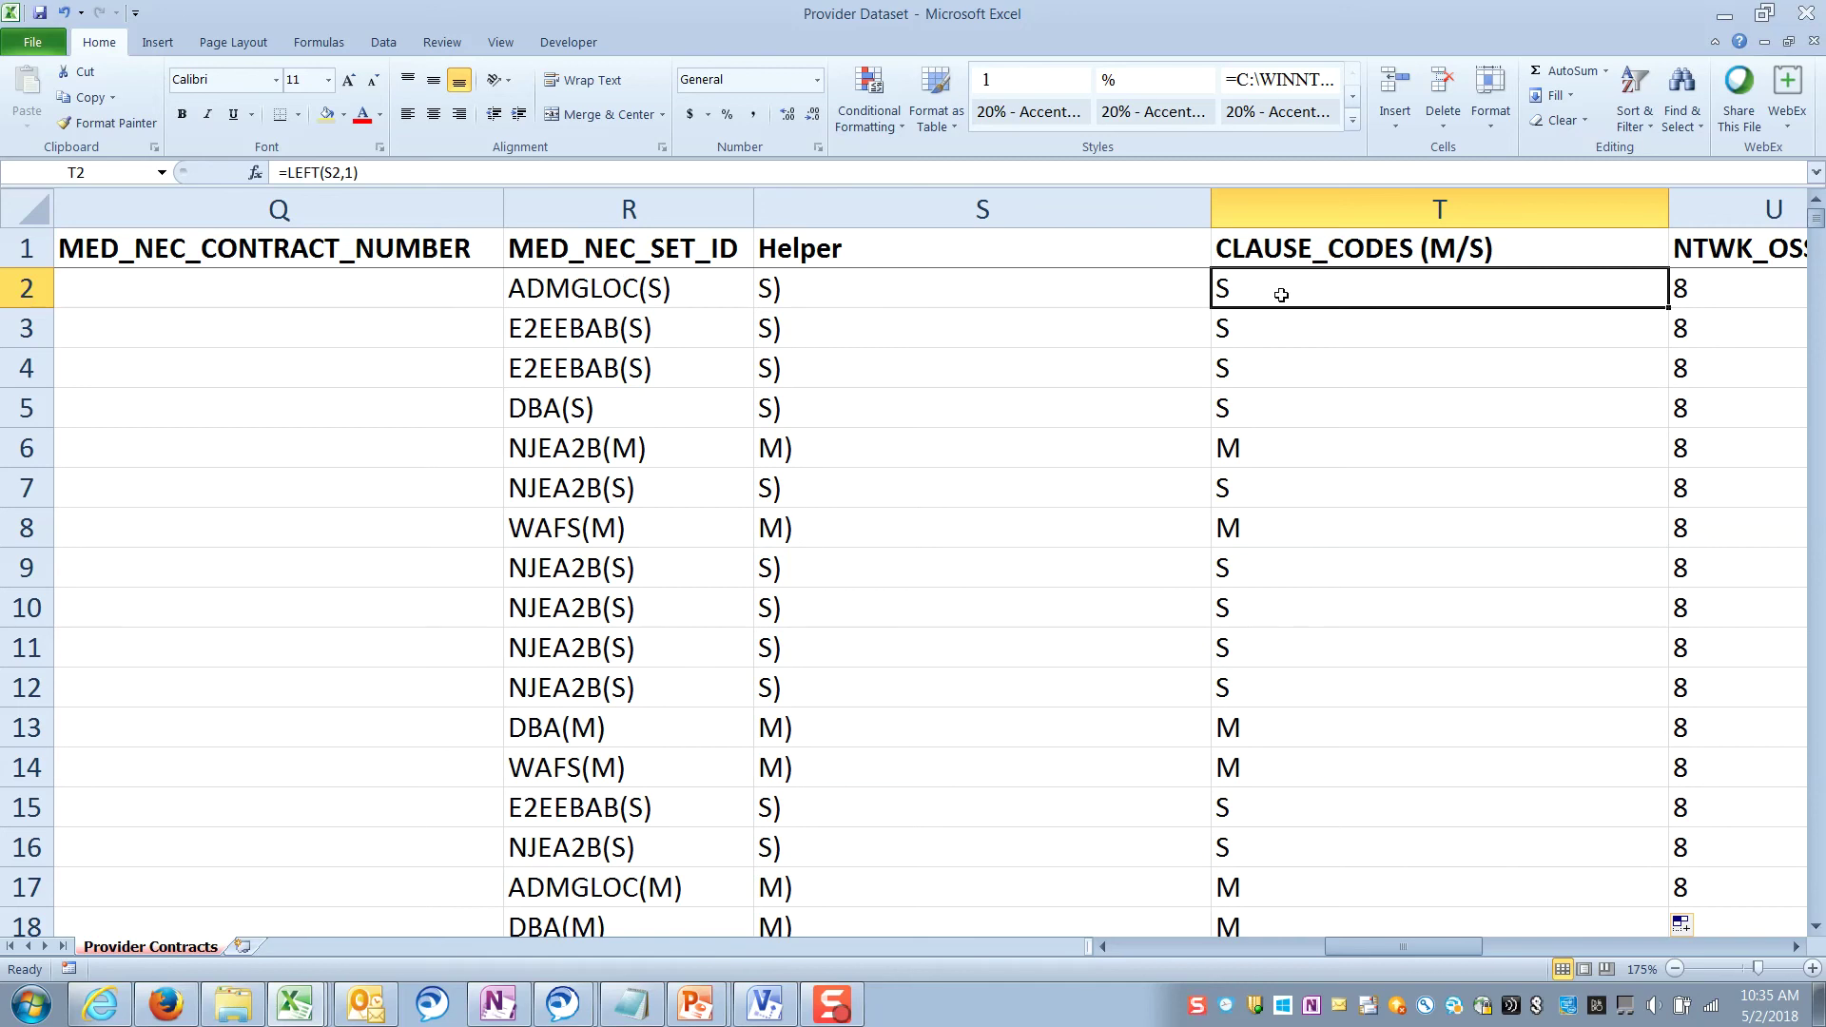
drag(358, 173, 283, 174)
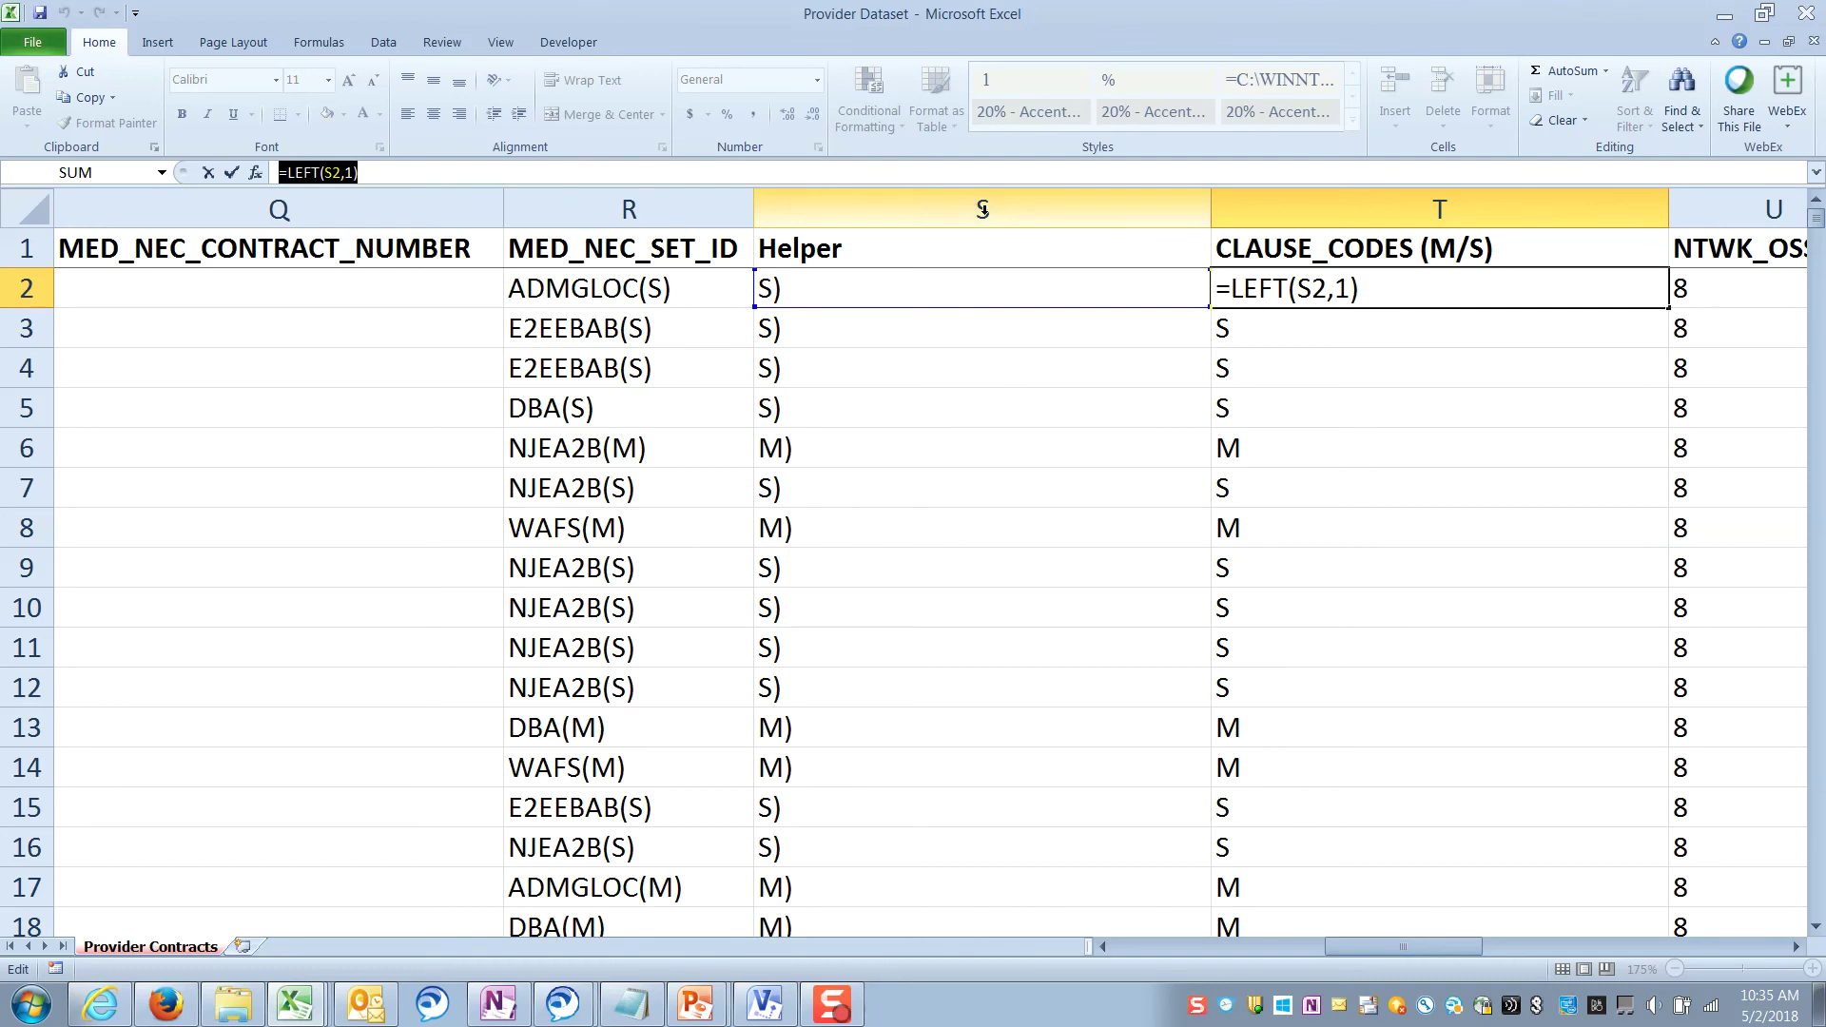
double_click(1311, 288)
click(1459, 340)
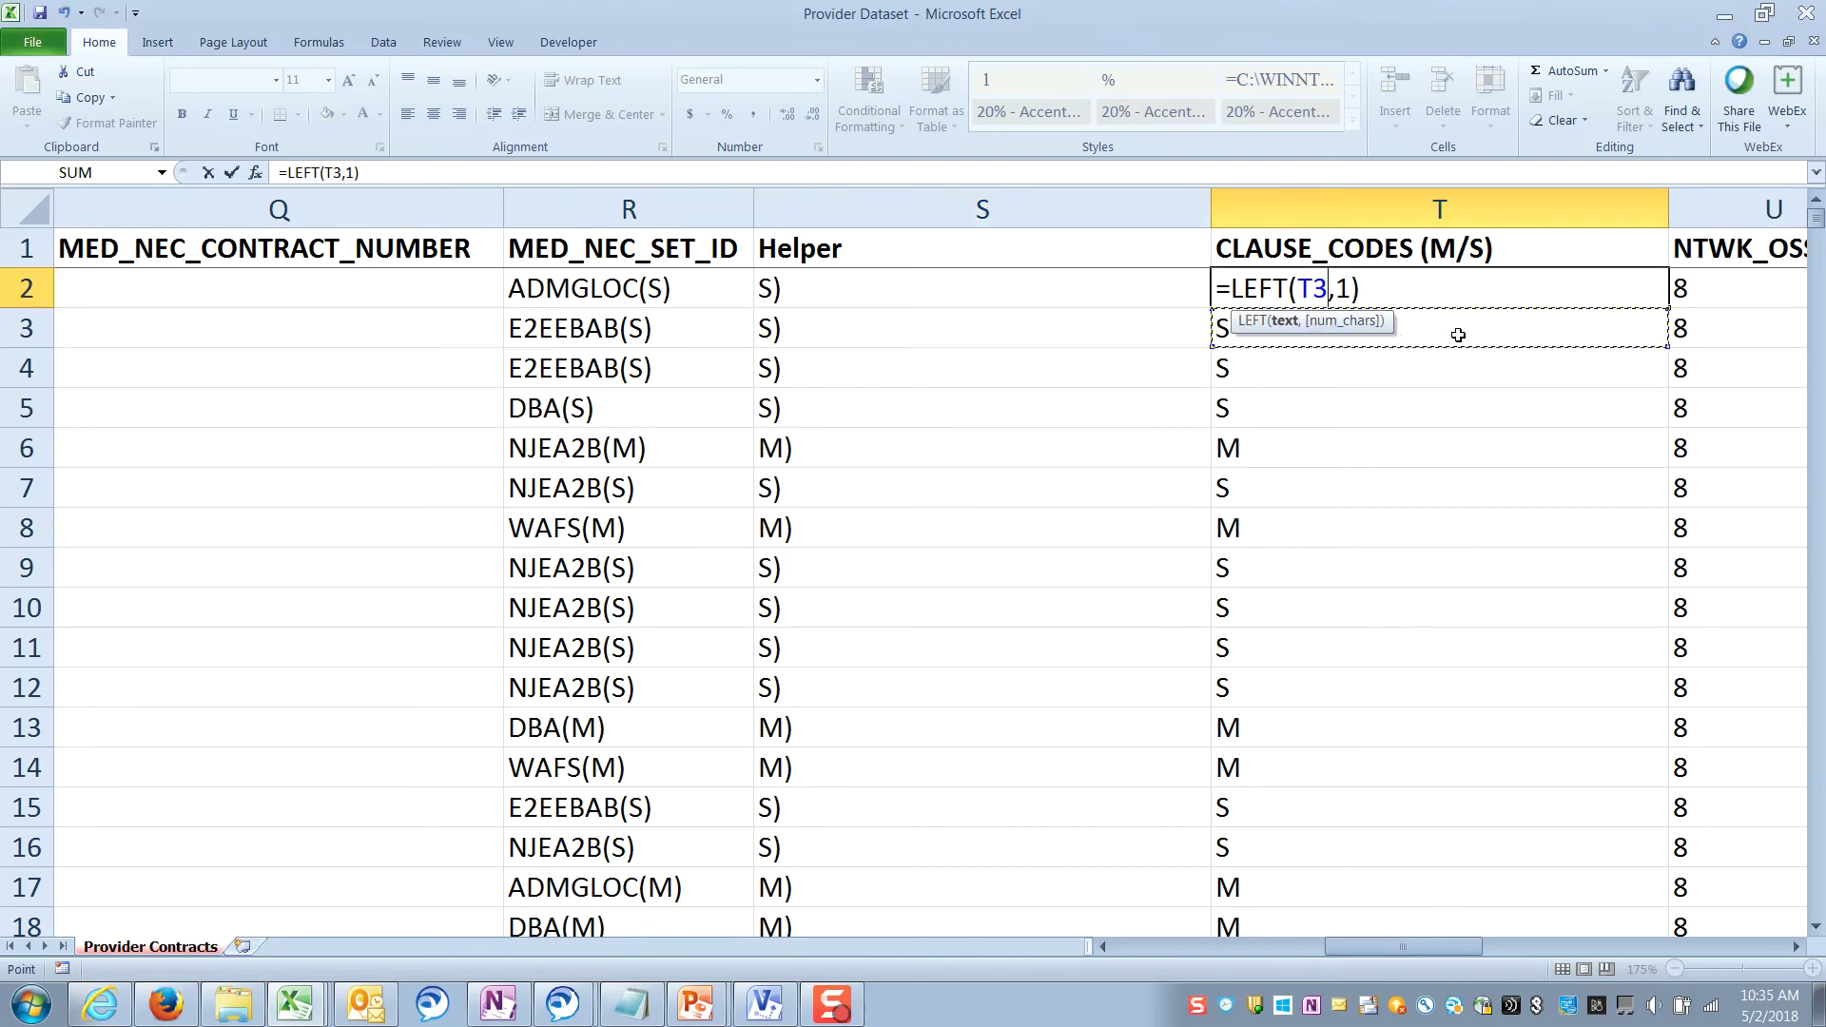
key(Return)
double_click(1374, 331)
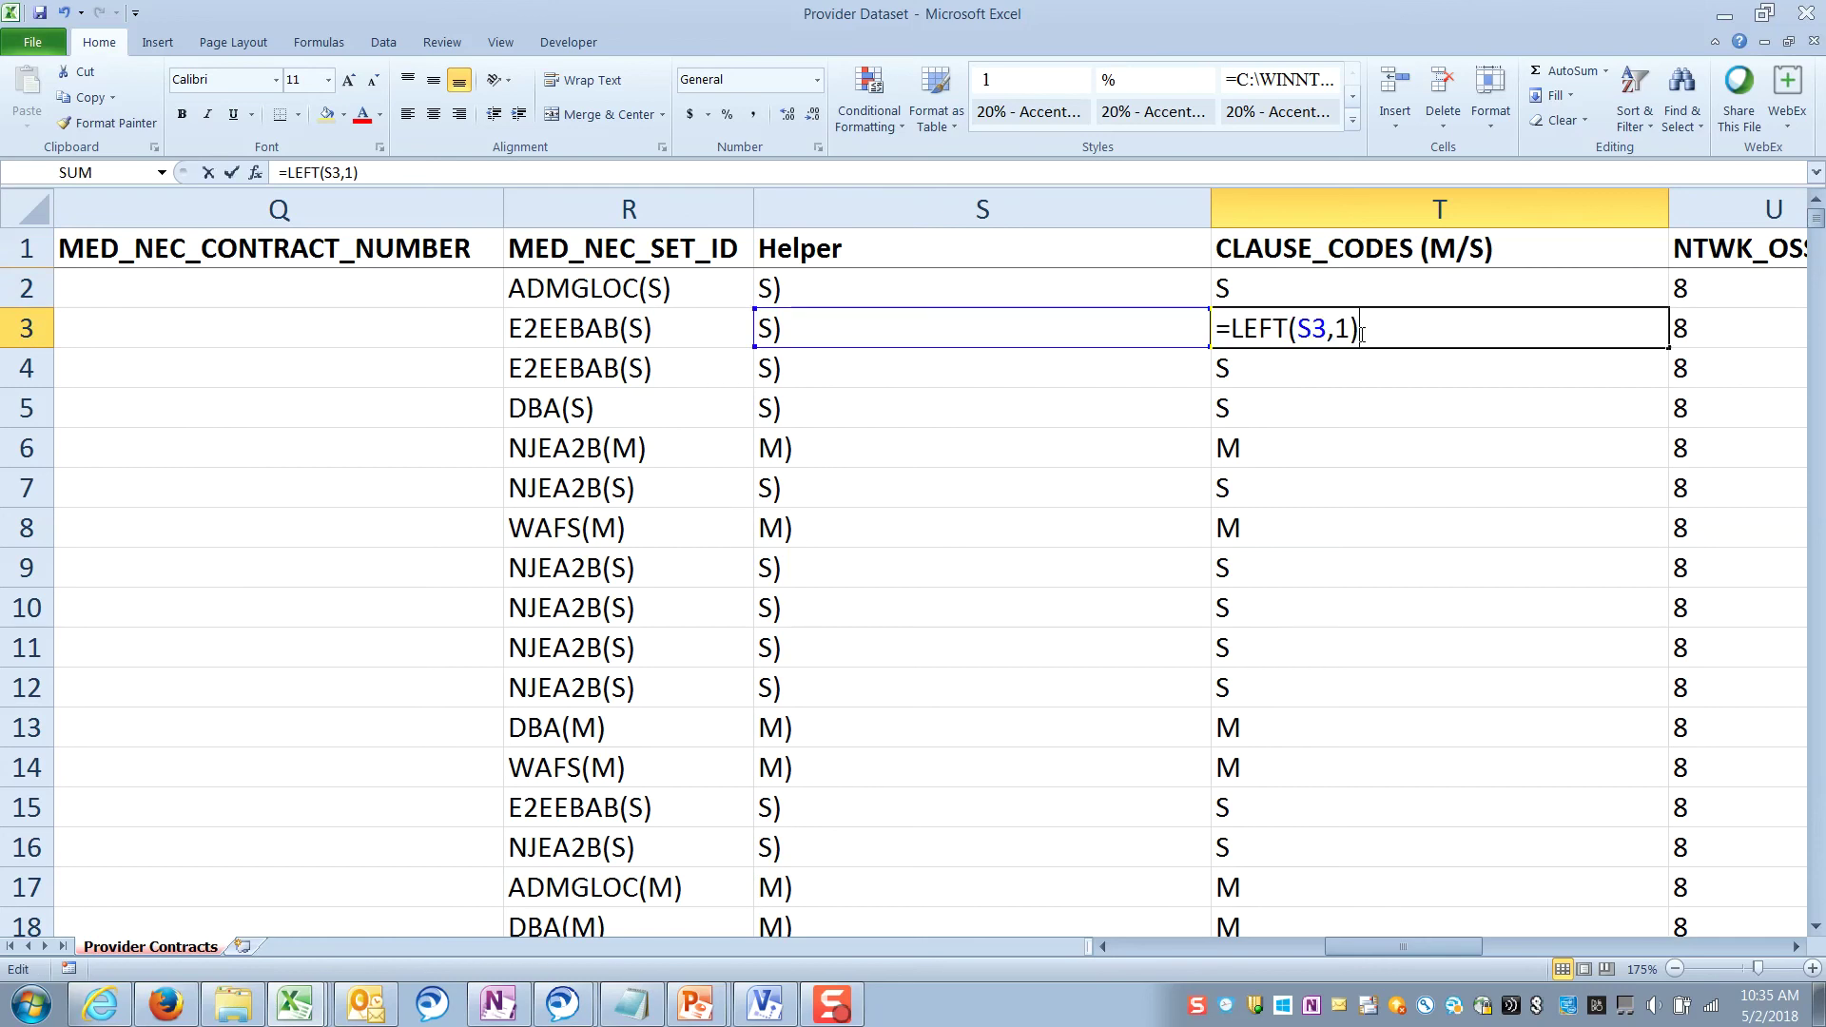
double_click(1317, 328)
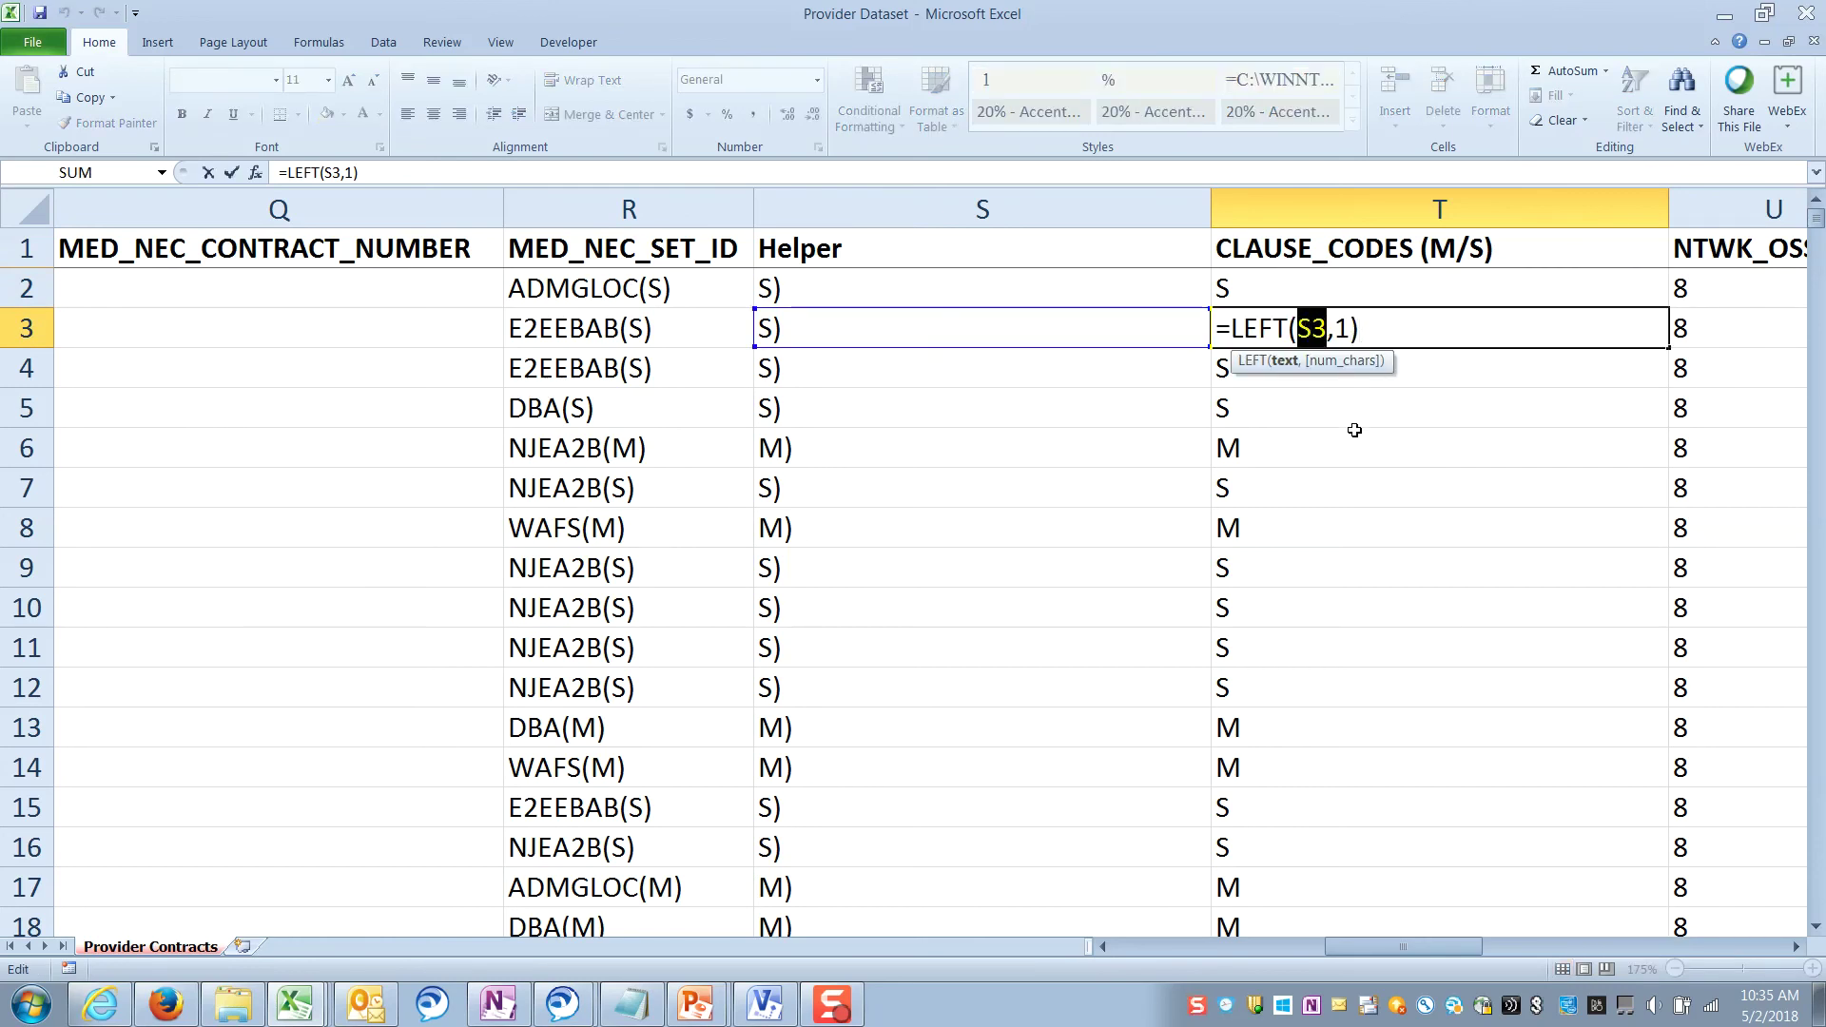
key(Escape)
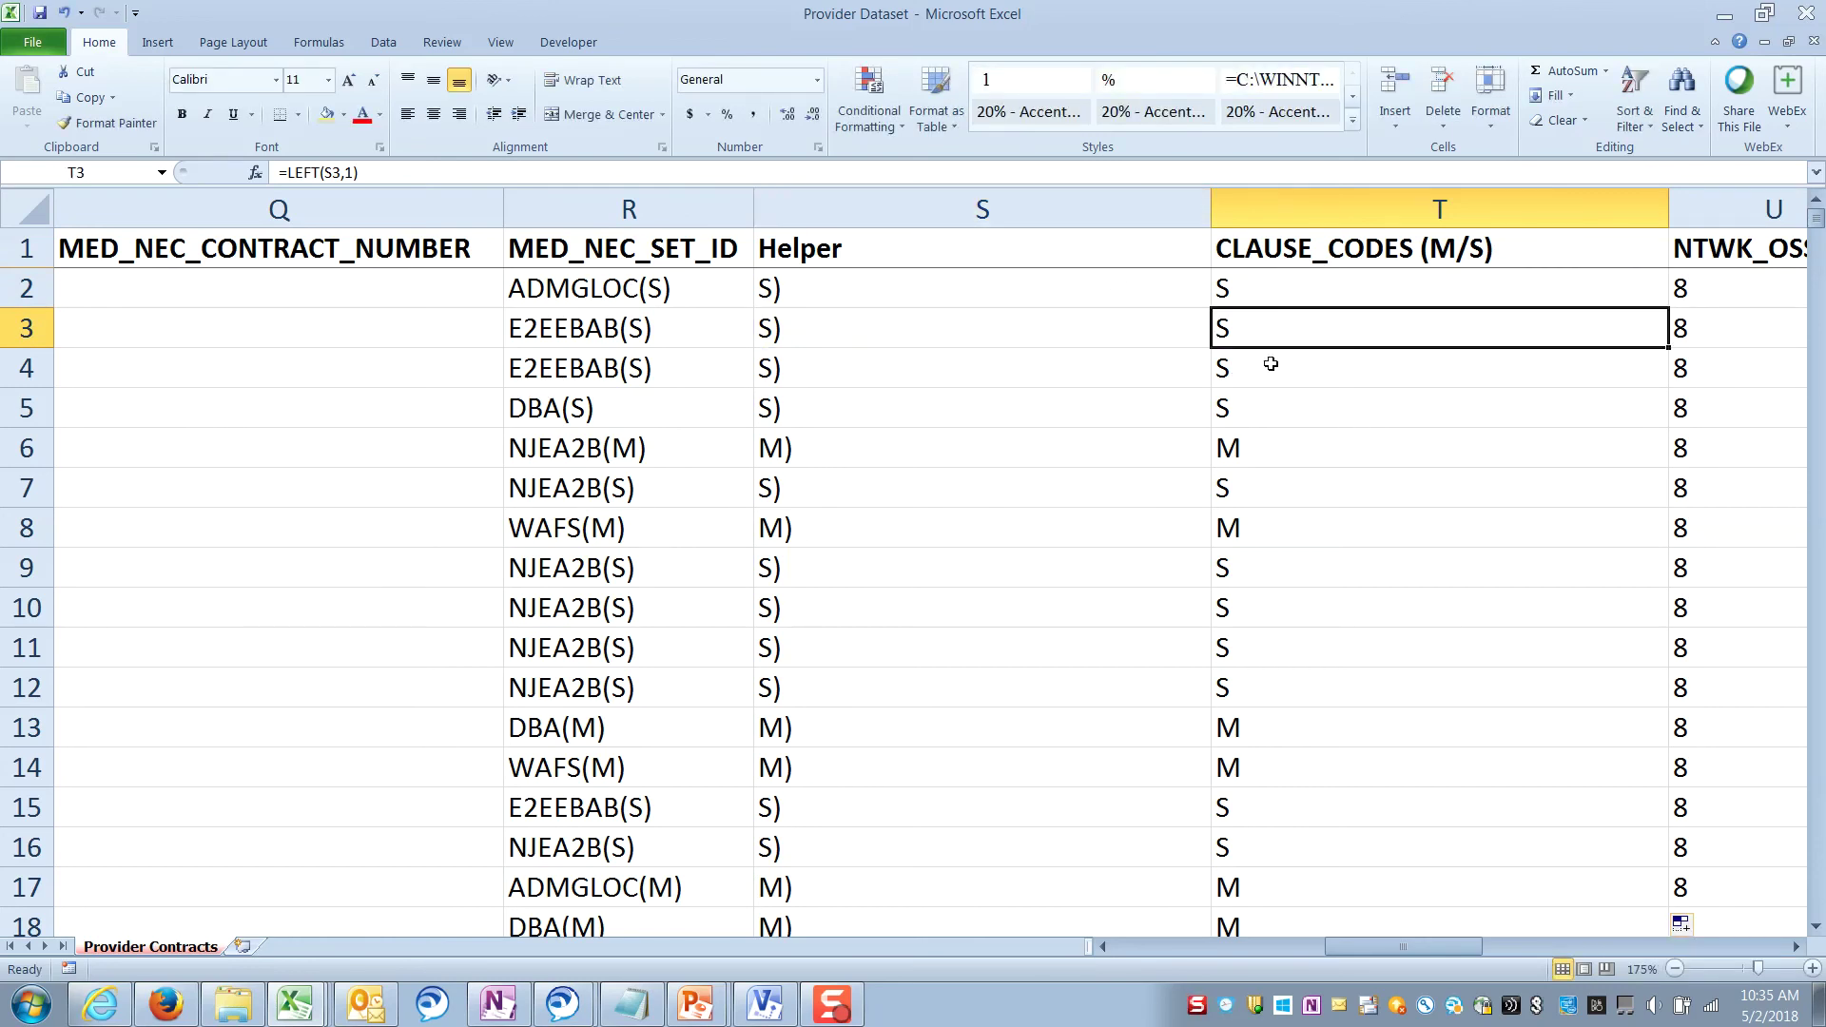
click(1336, 285)
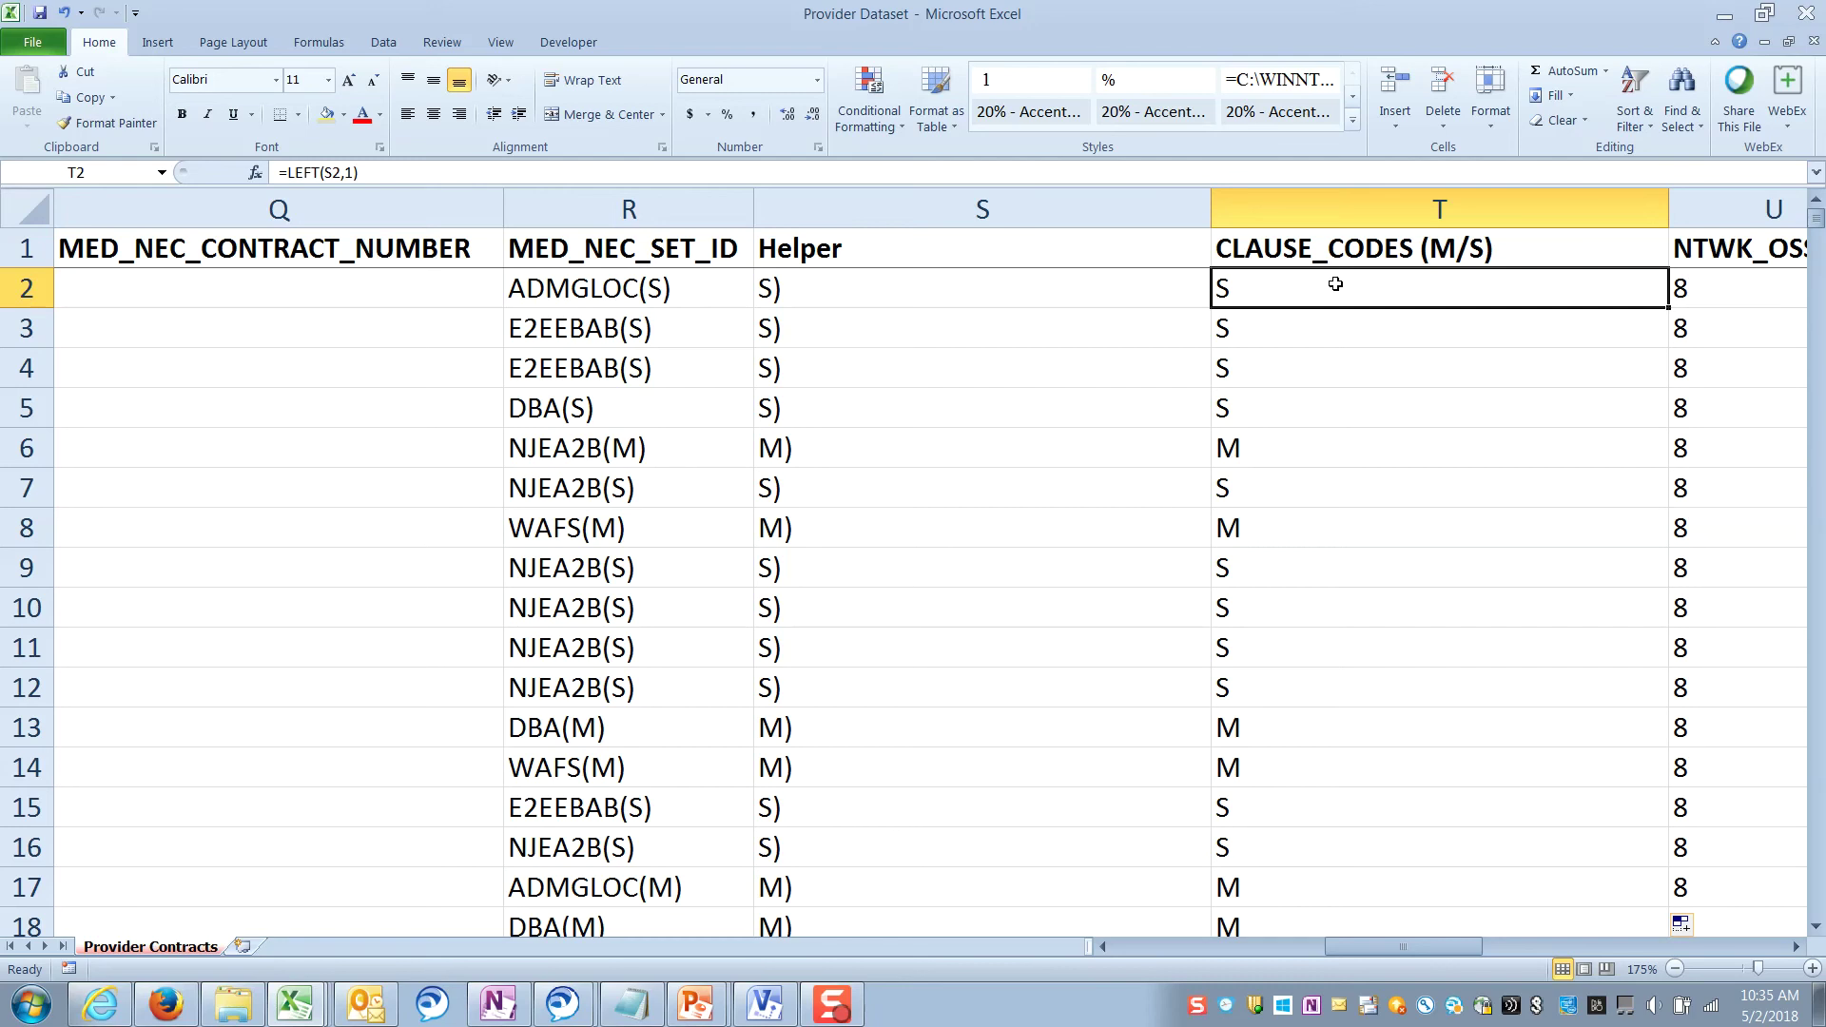
Convert the formulas in column T to static values by copying the column and pasting only values over it
click(1469, 221)
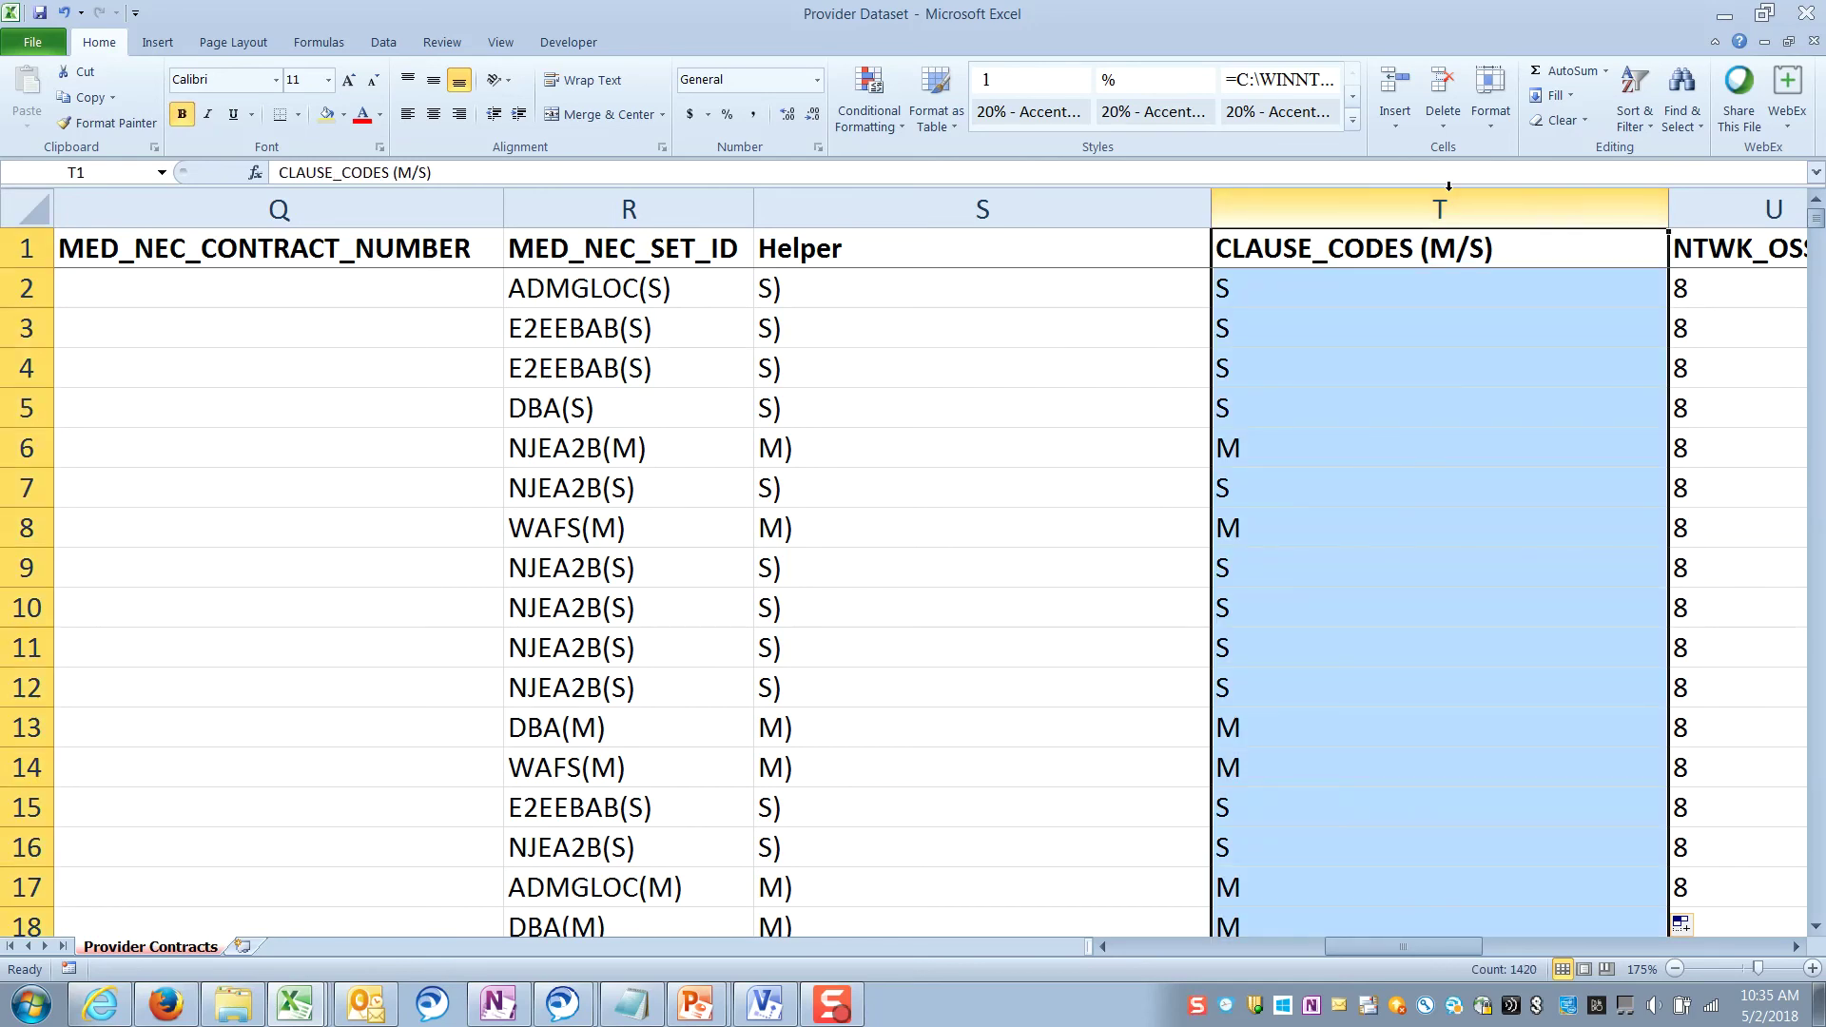
key(ctrl+c)
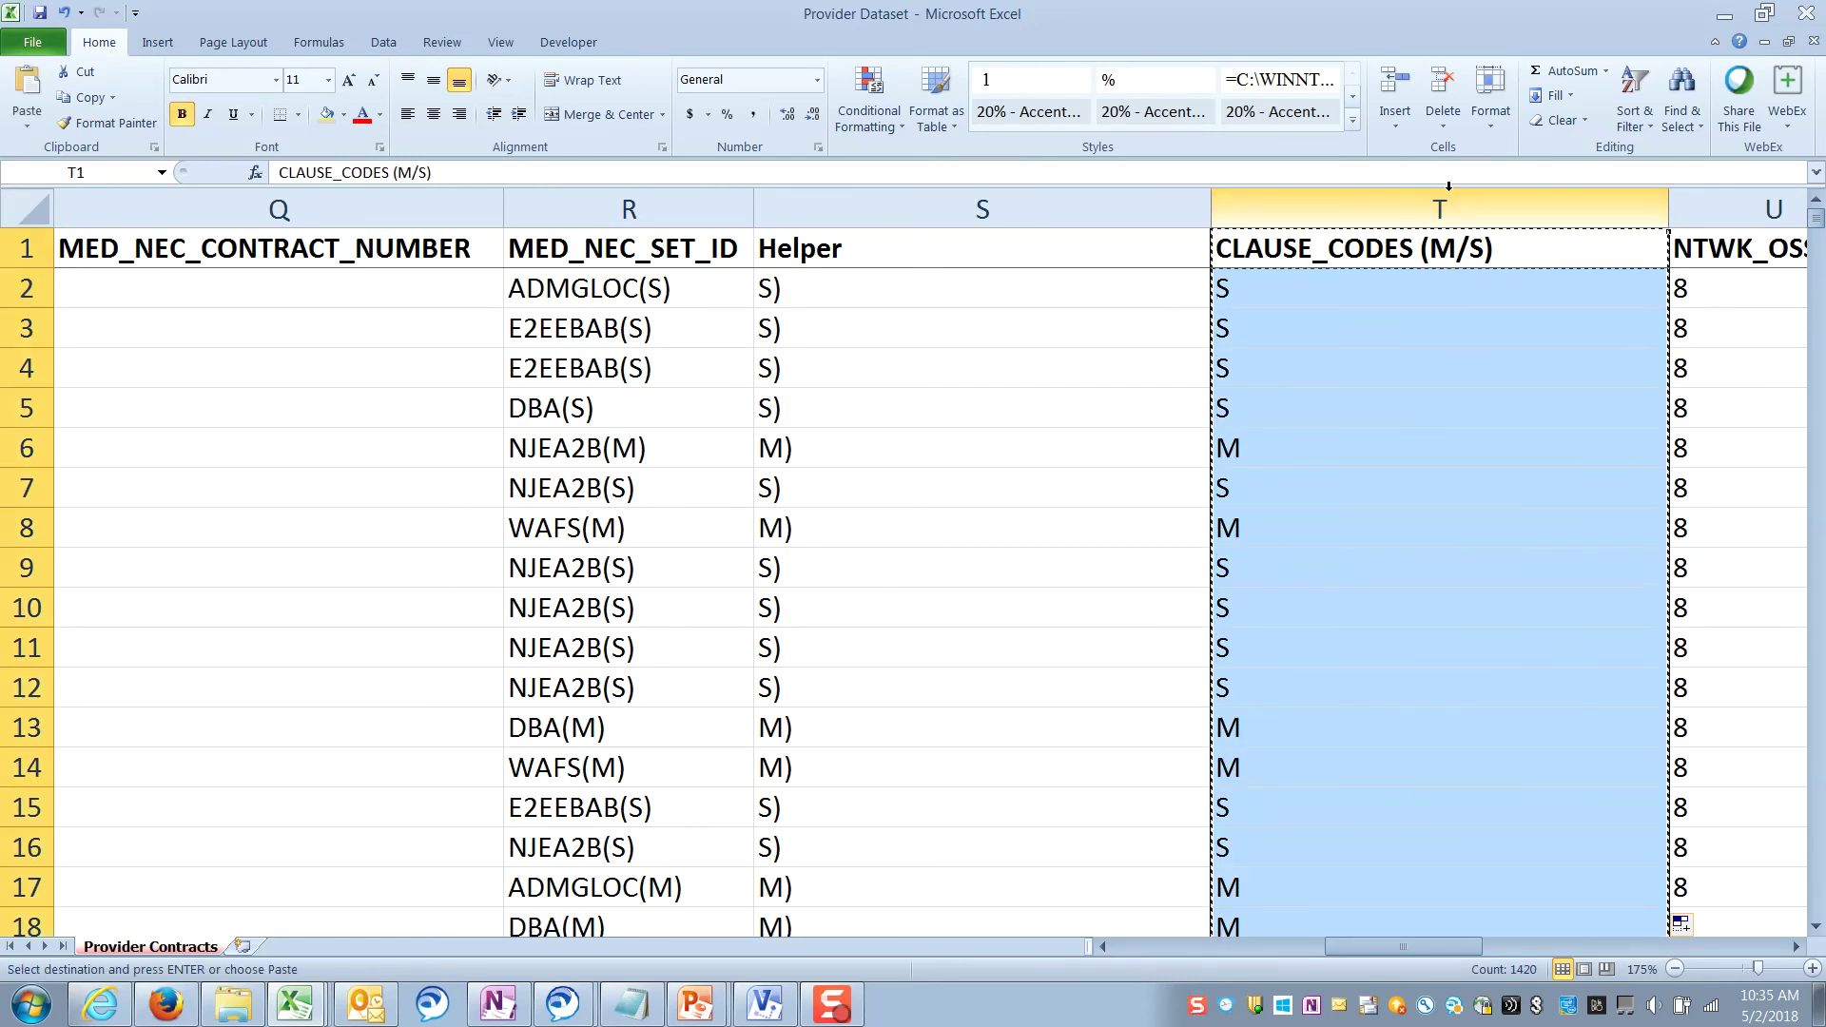
right_click(1456, 215)
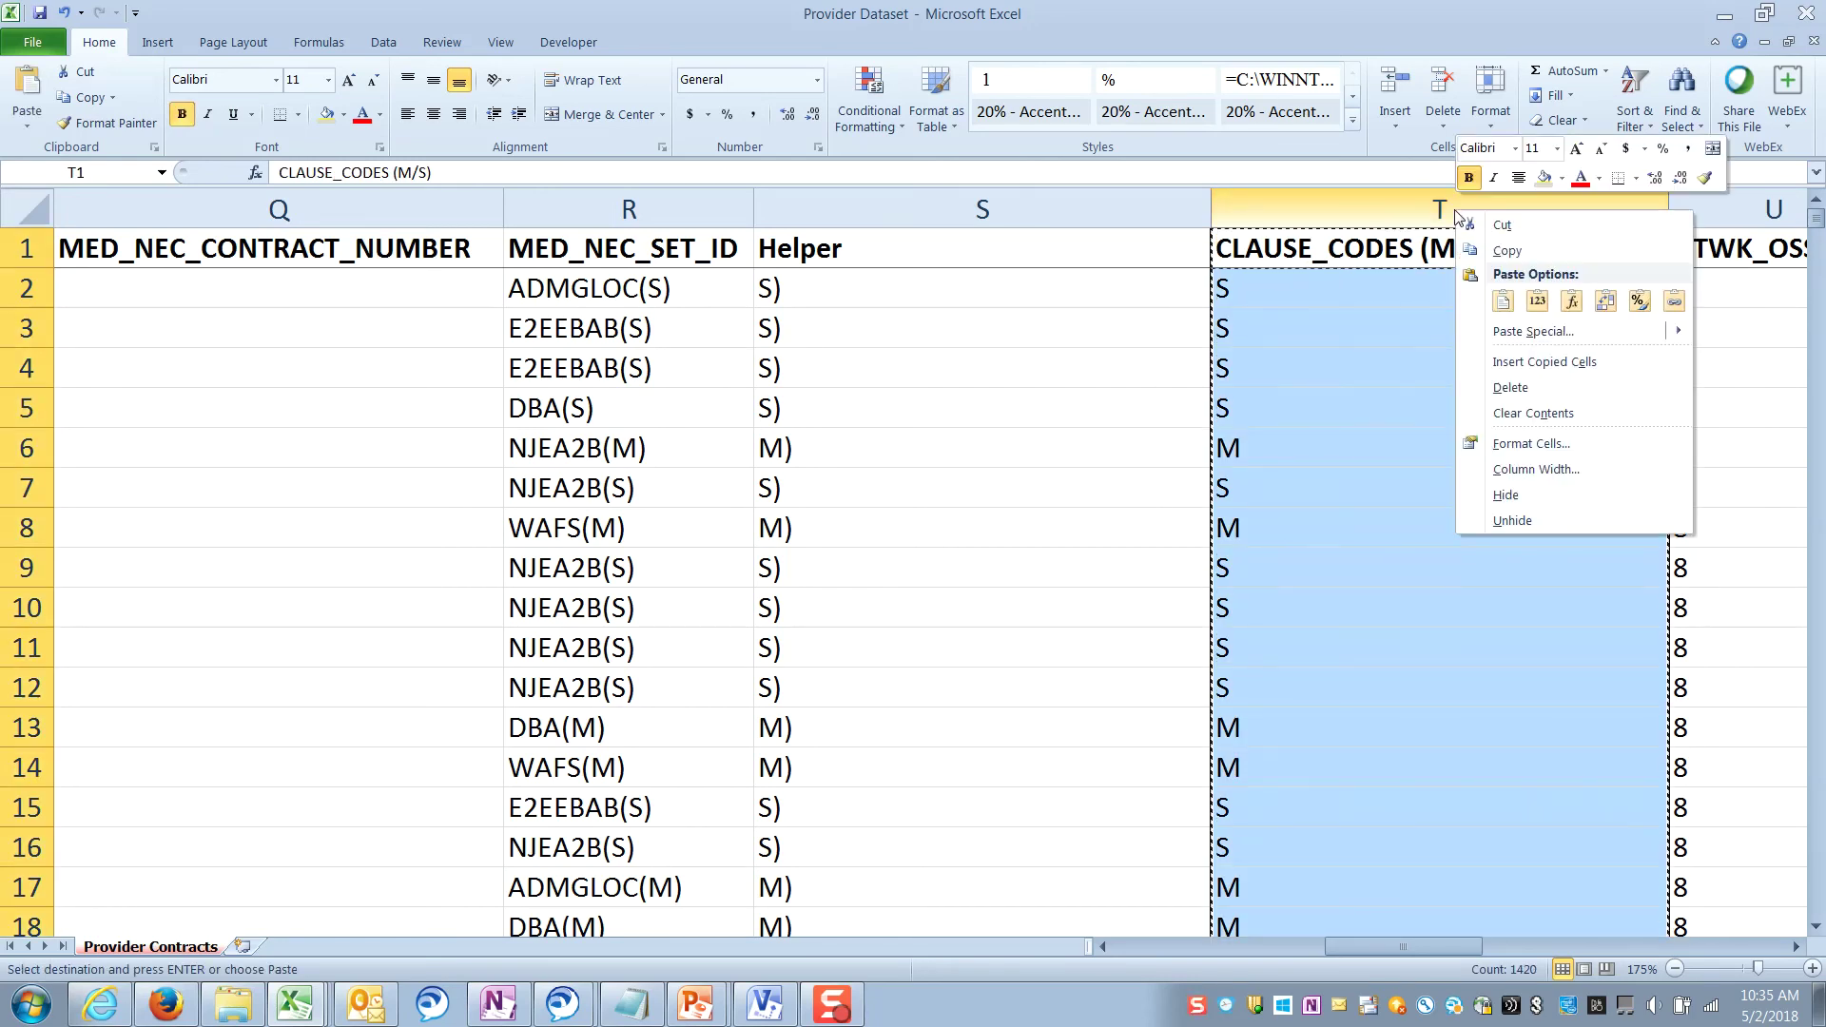
click(1538, 302)
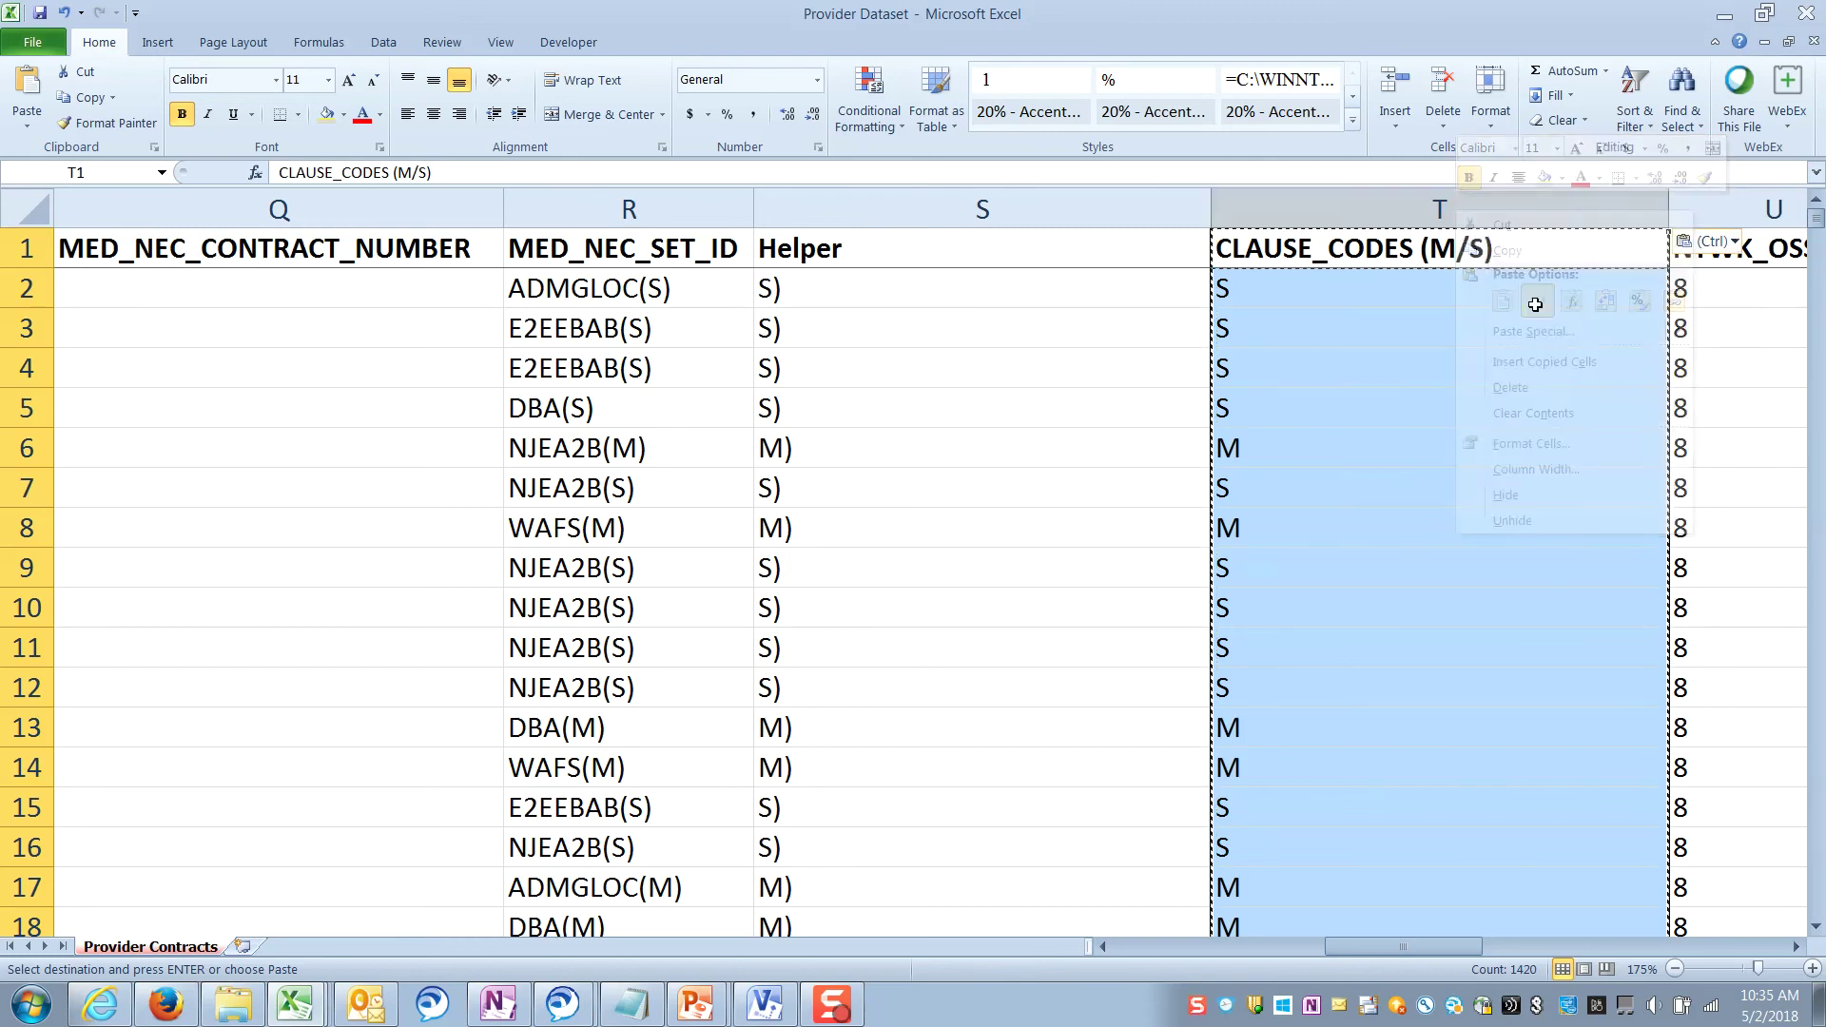
click(1470, 367)
Check that cells T2 through T6 contain plain values instead of LEFT formulas
click(1337, 293)
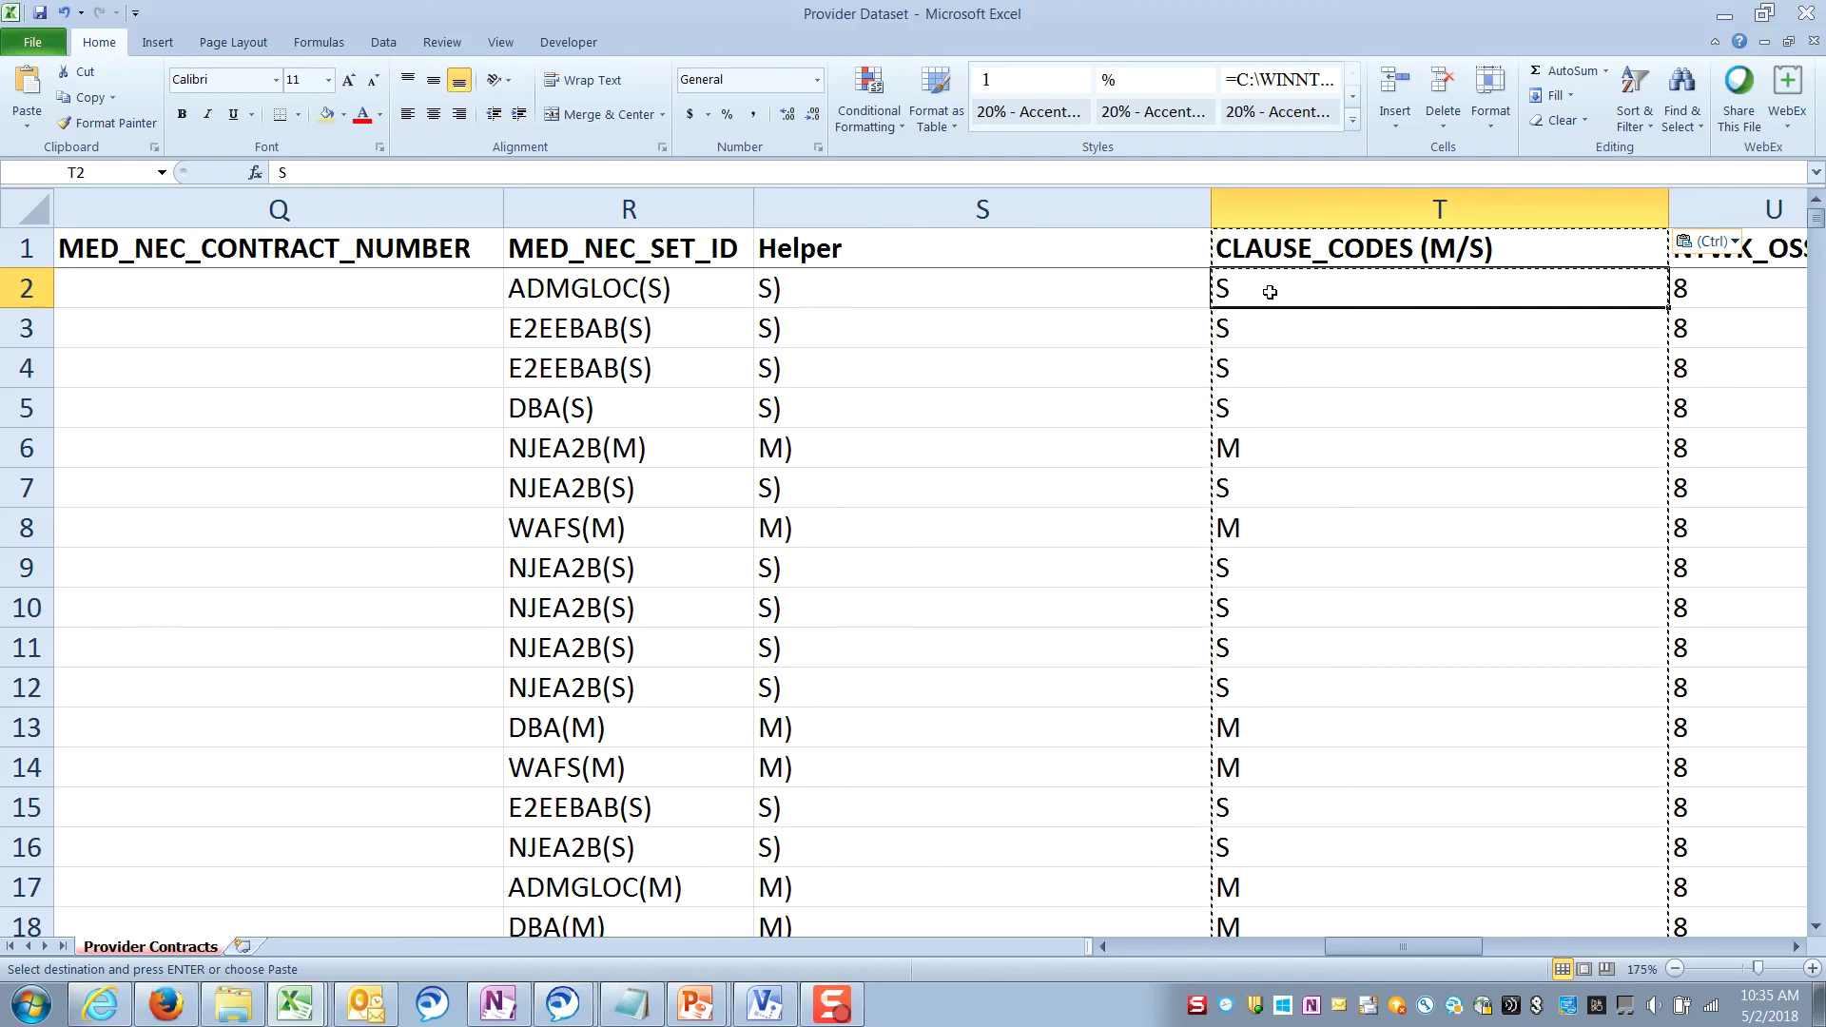
click(1271, 326)
click(1270, 366)
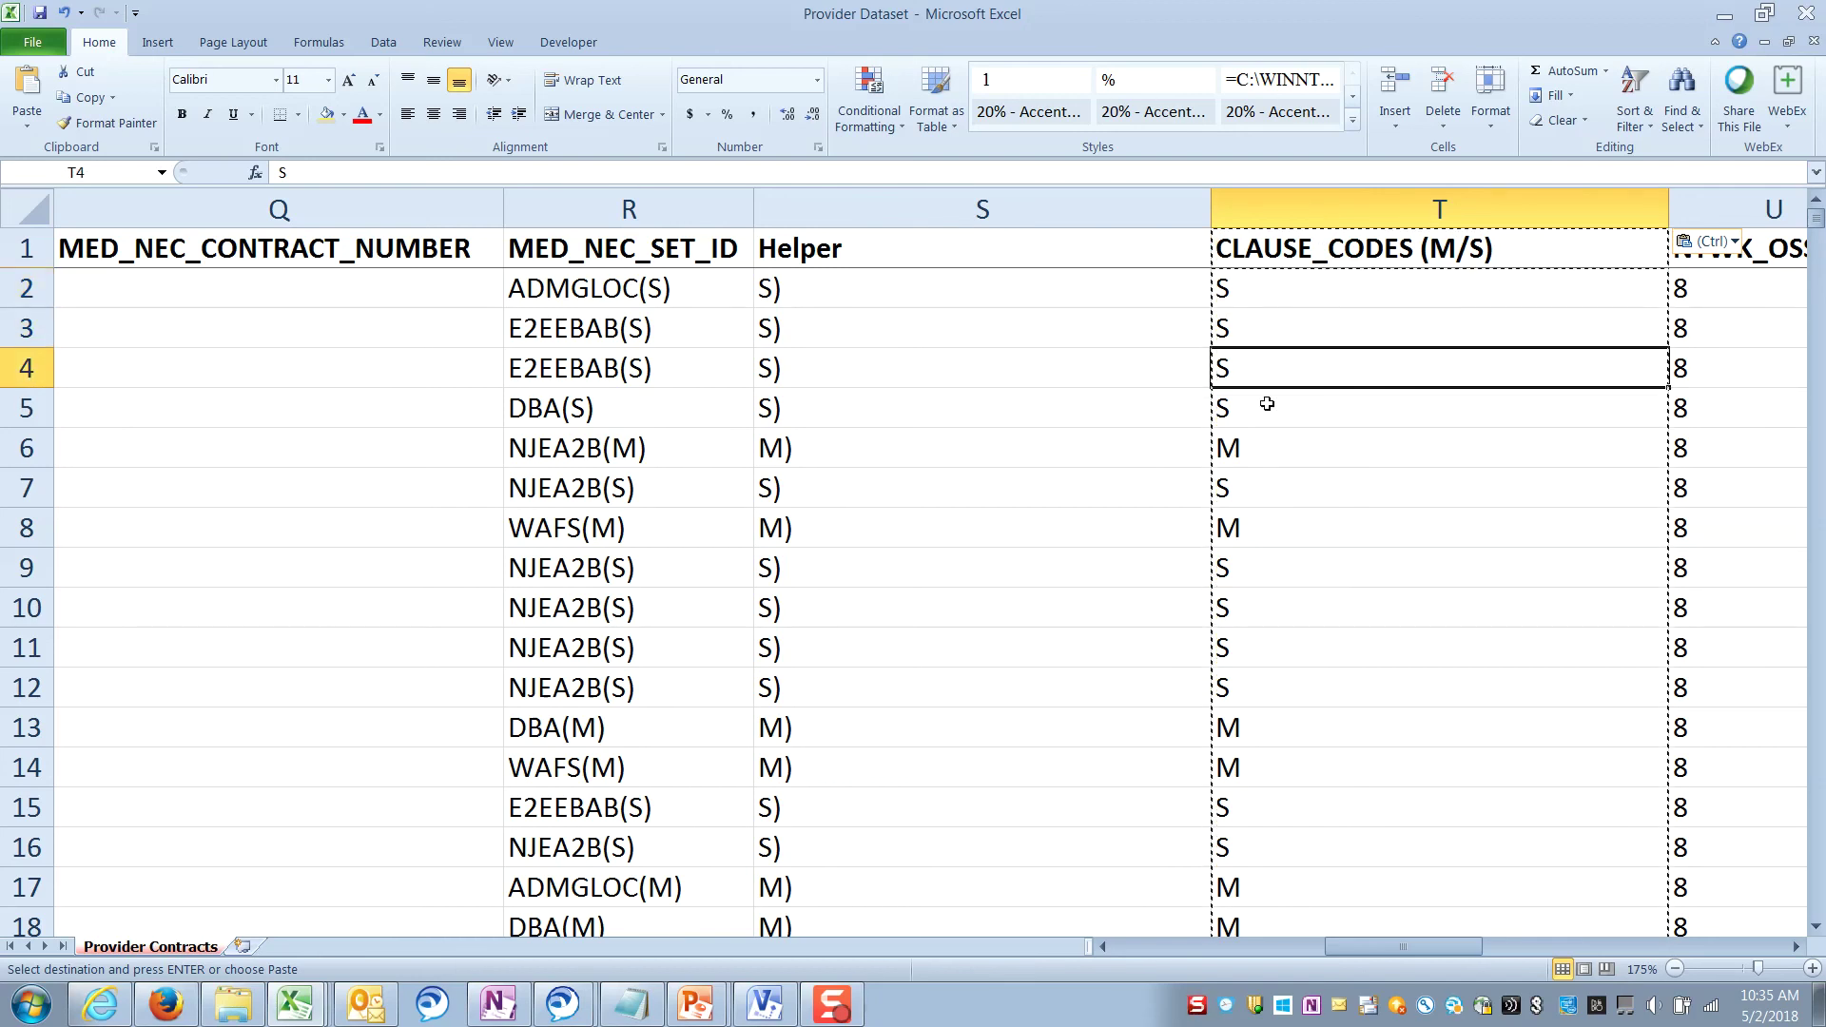
click(1268, 404)
click(1264, 373)
key(Down)
key(Down)
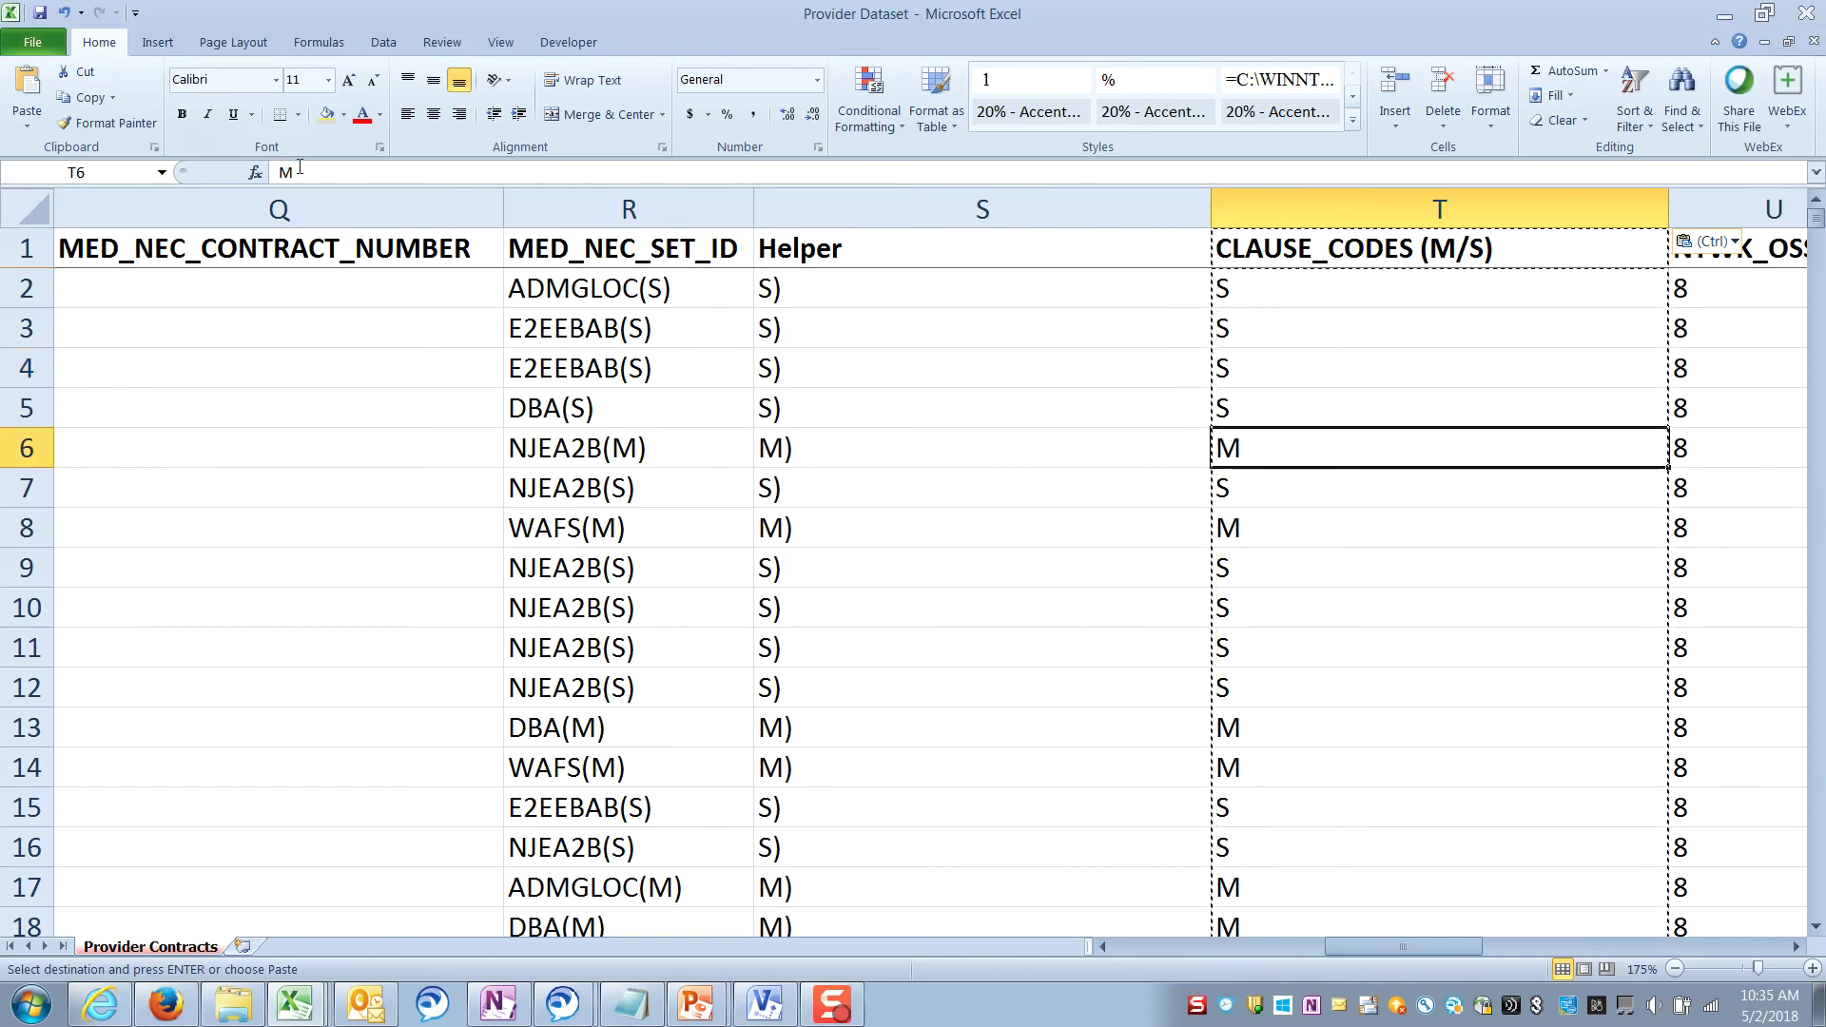
double_click(286, 173)
key(Escape)
Delete the Helper column
click(1151, 378)
click(991, 206)
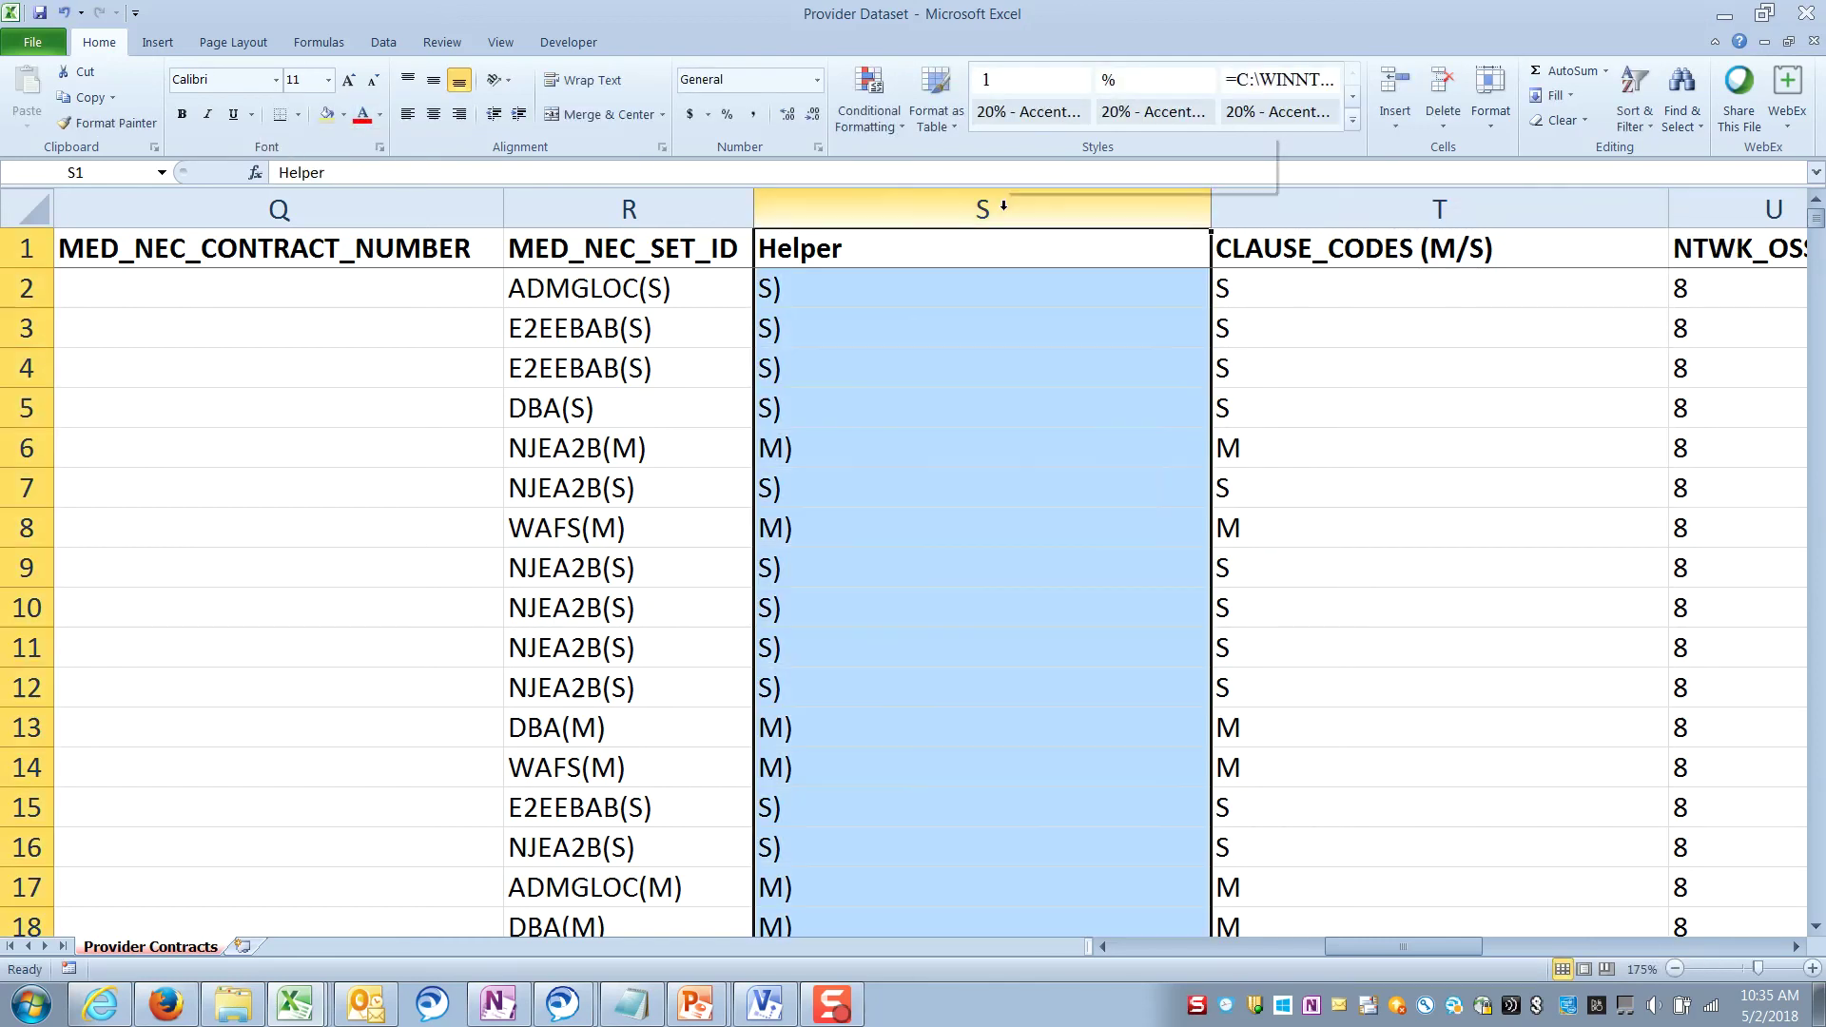
right_click(998, 208)
click(1079, 388)
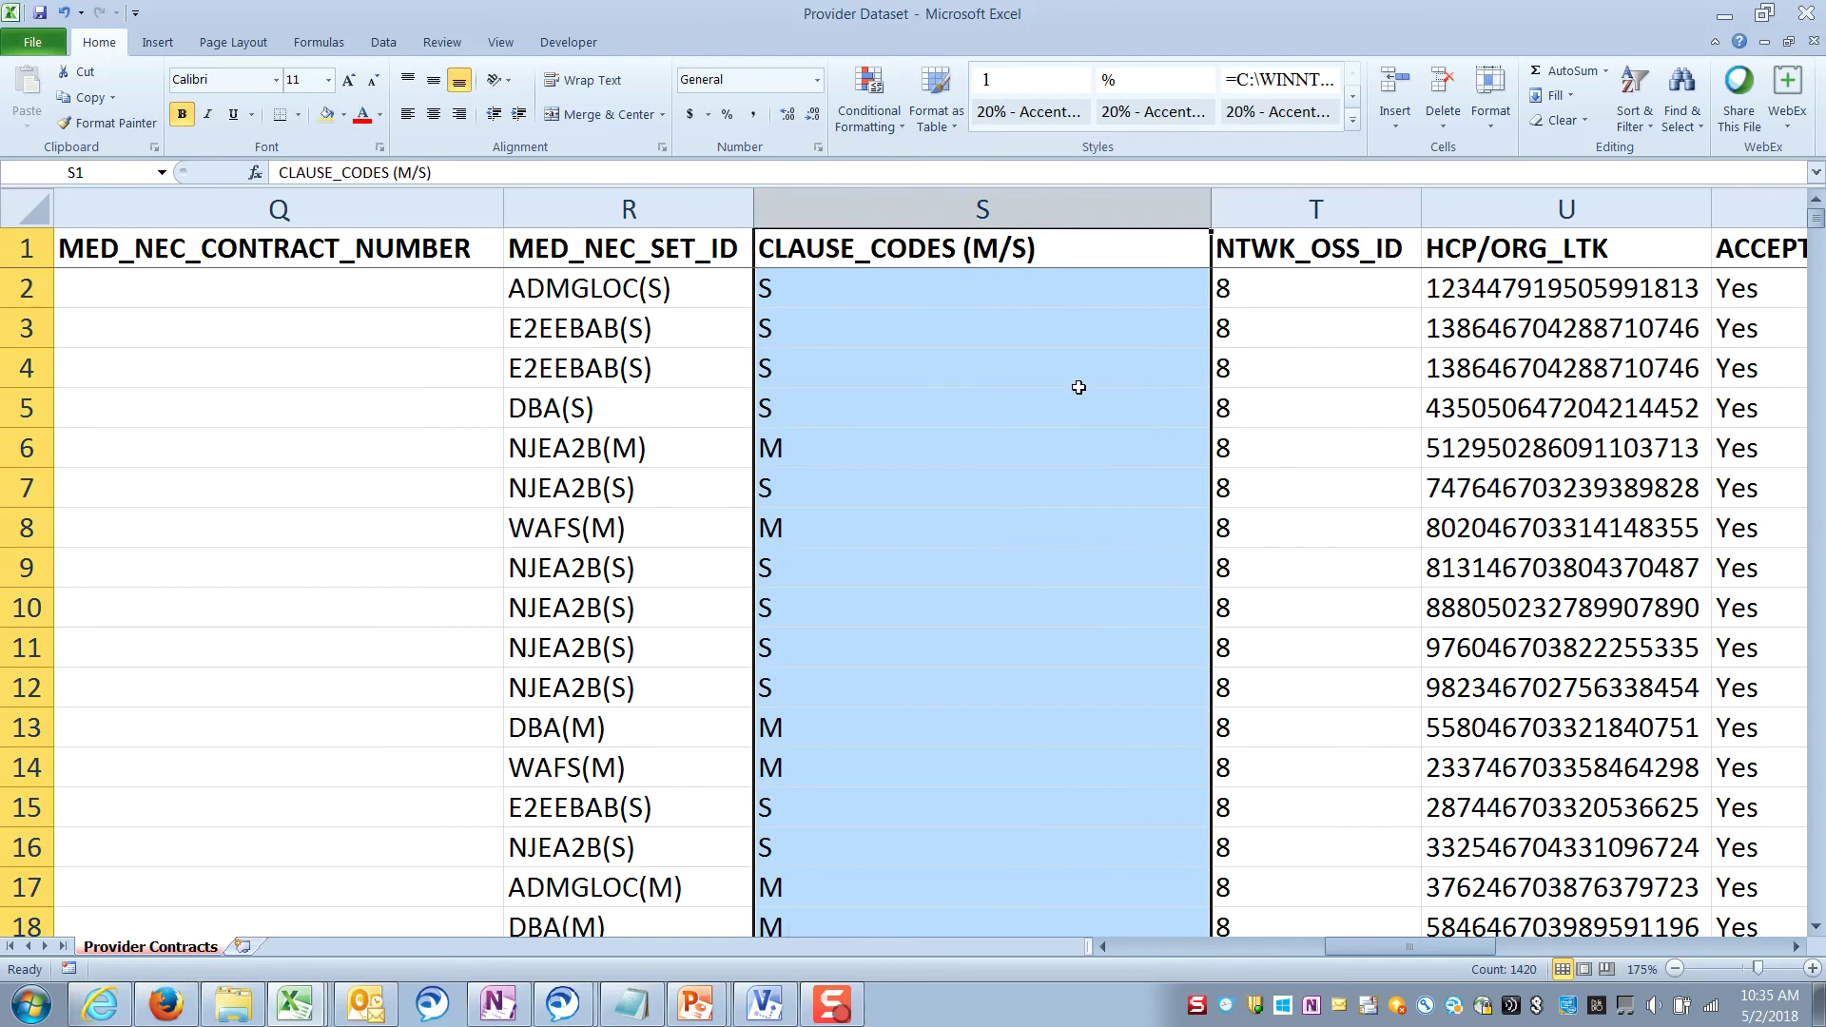
click(1079, 385)
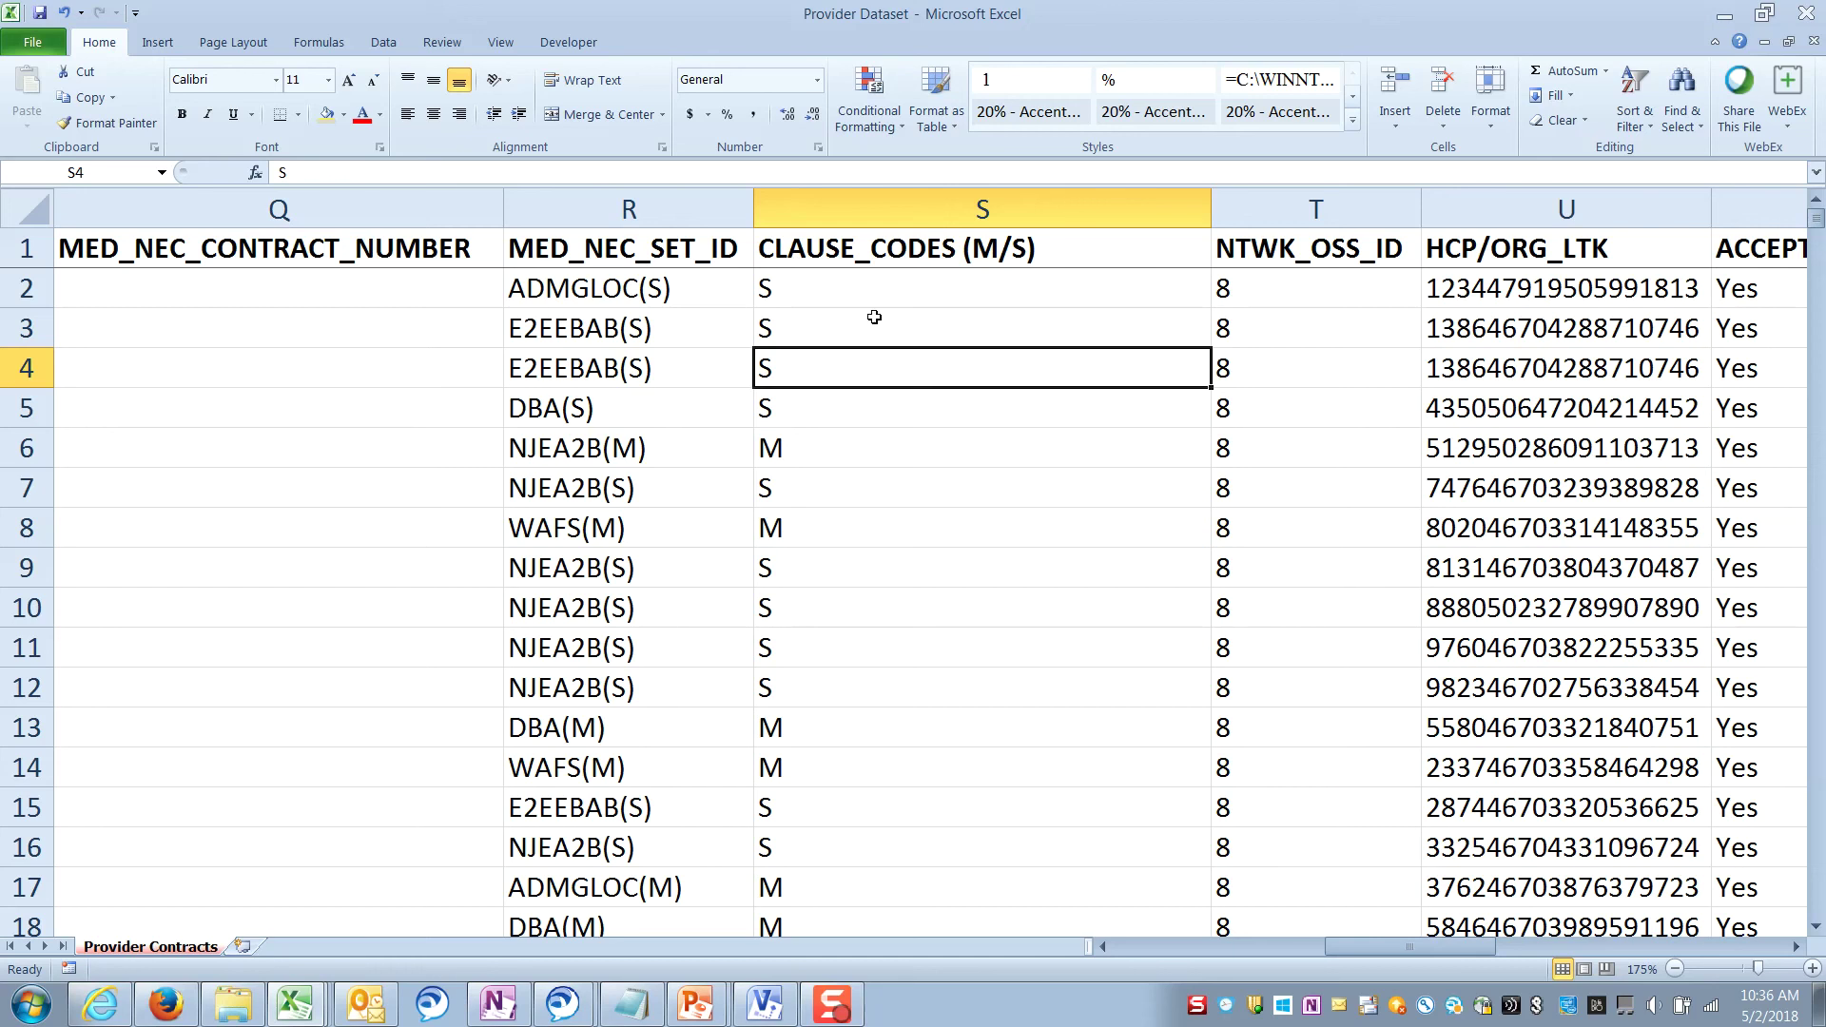
Clear all values below the CLAUSE_CODES (M/S) header, from S2 down to the last data row
click(690, 290)
click(813, 292)
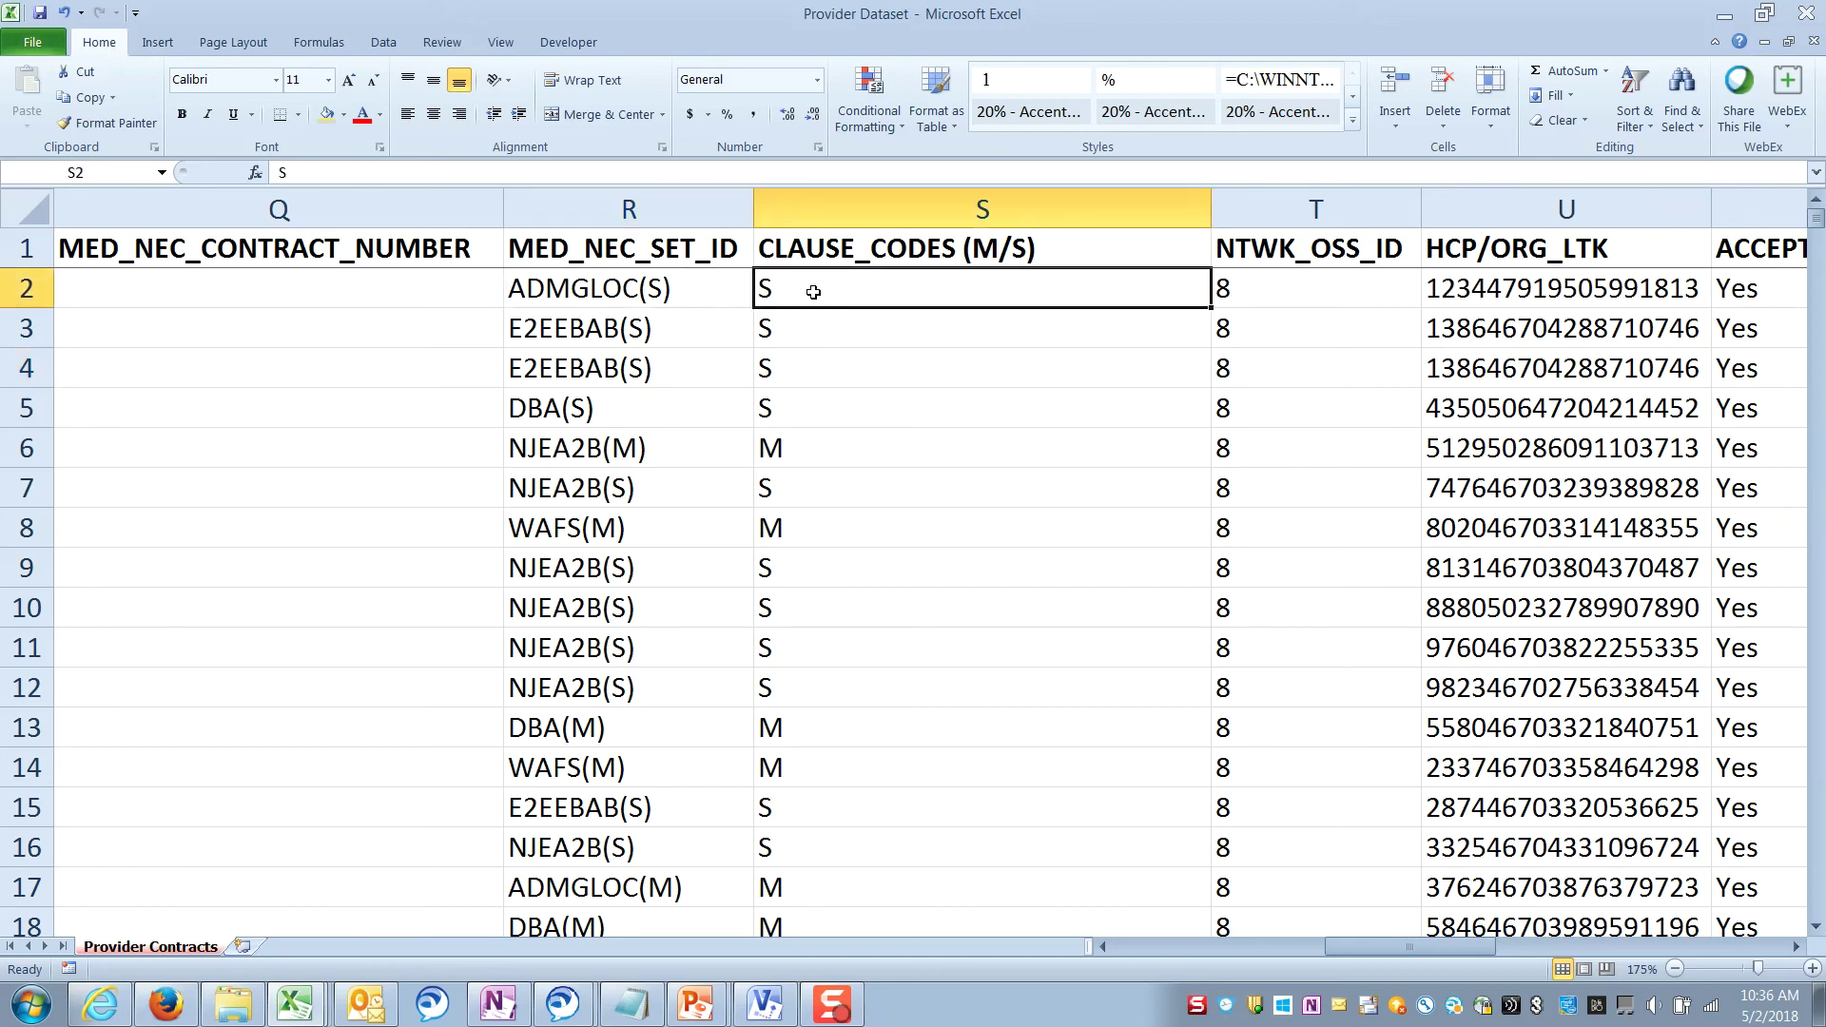
key(ctrl+shift+Down)
key(Delete)
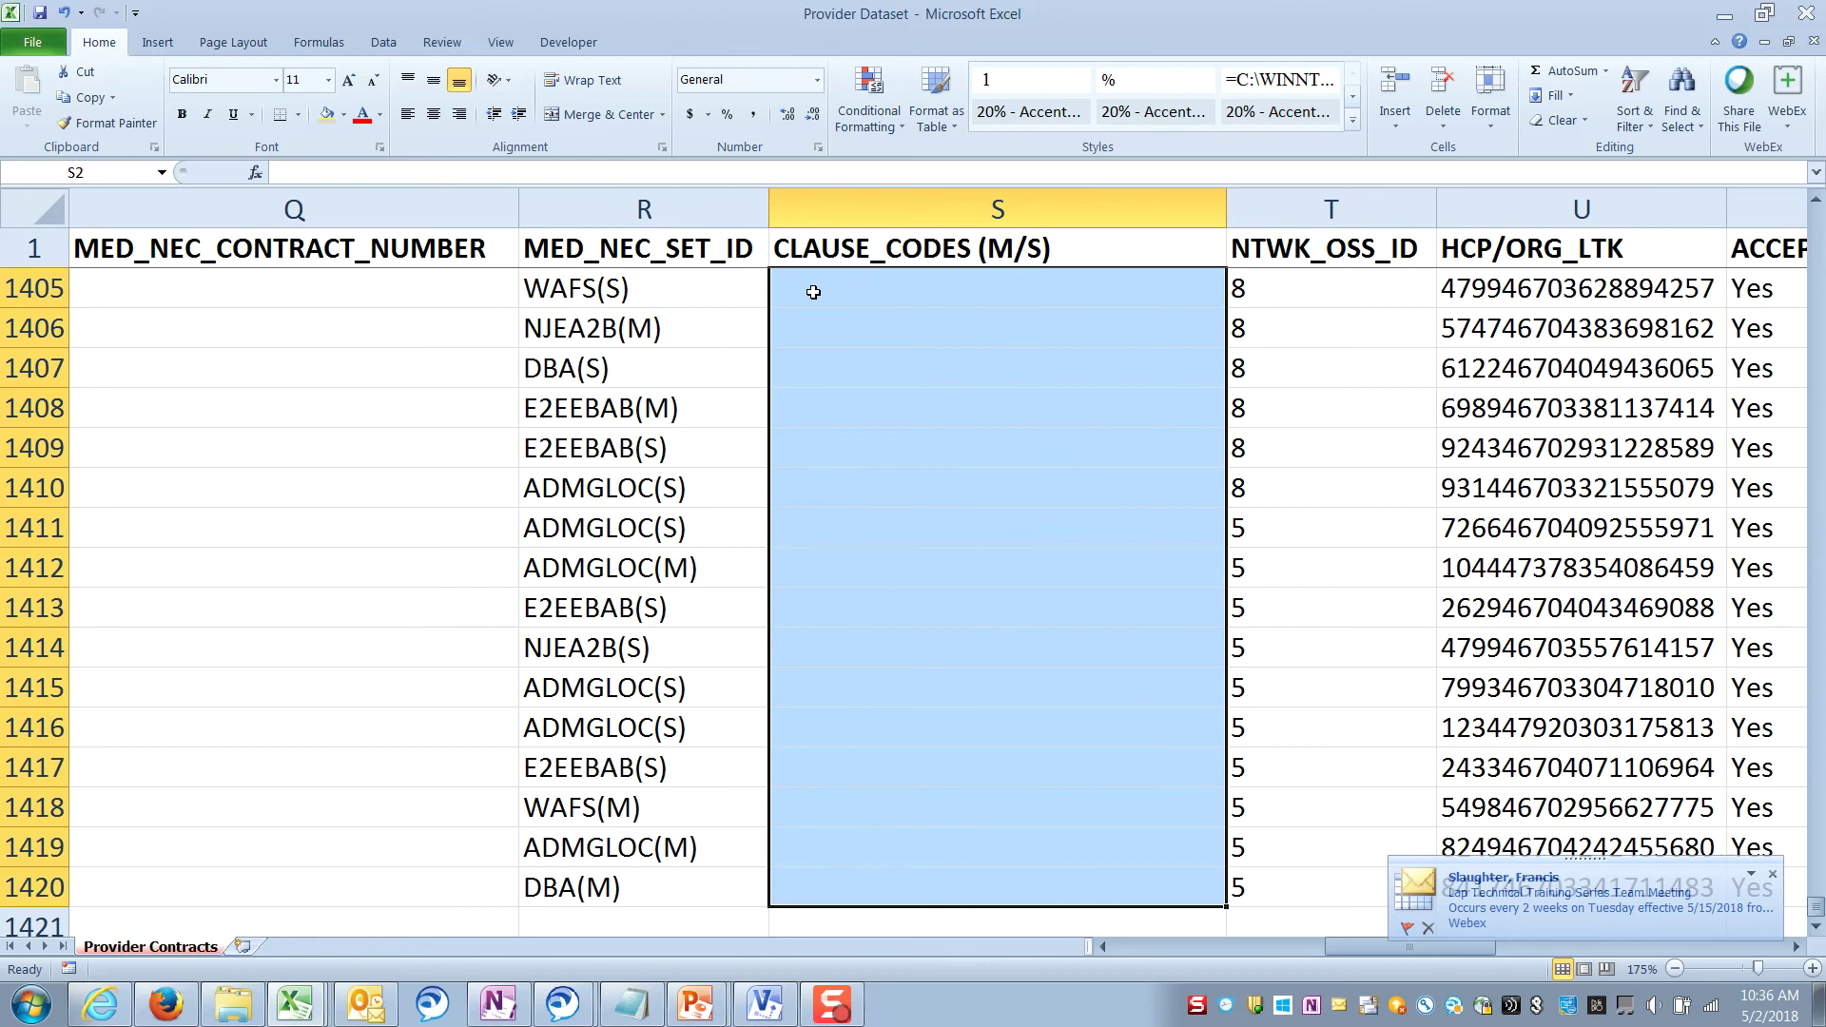
Return to the first data row and select cell S2 under CLAUSE_CODES (M/S)
key(ctrl+Home)
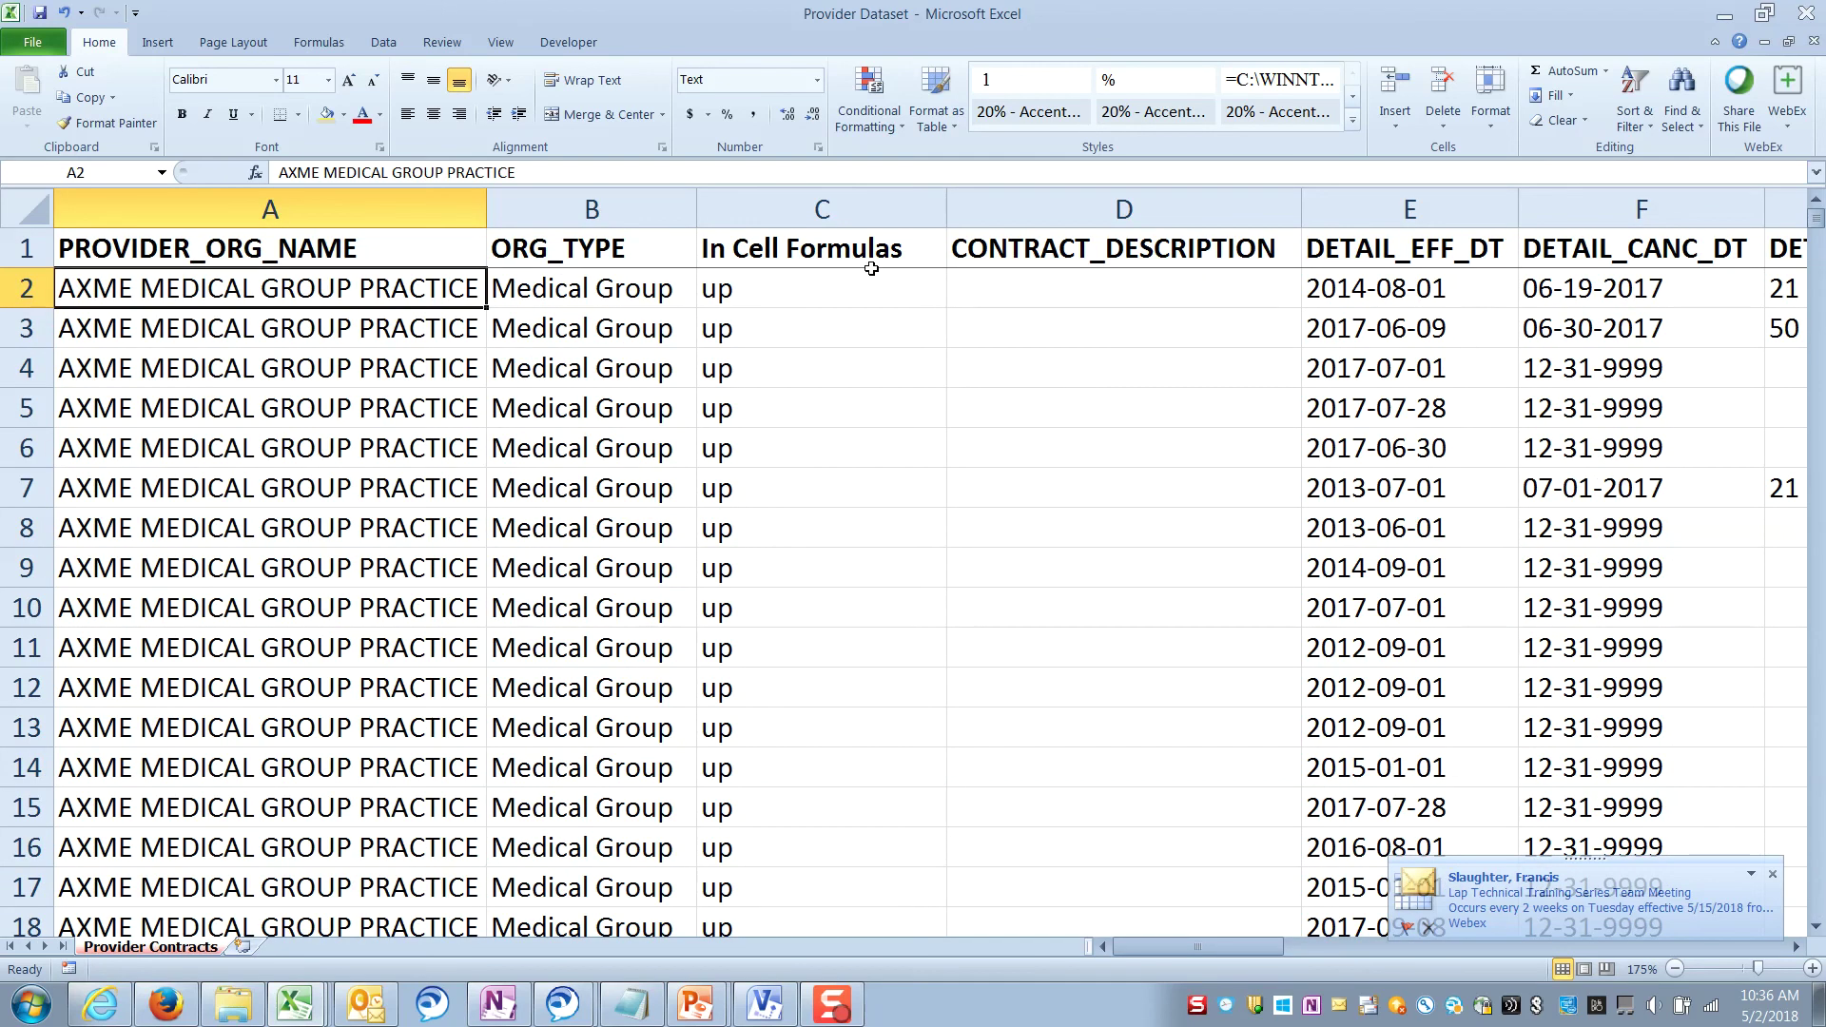
key(Right)
key(Right)
key(Right)
key(Right)
key(Right)
key(Right)
key(Right)
key(Right)
key(Right)
key(Right)
key(Right)
key(Right)
key(Right)
key(Right)
key(Right)
key(Right)
key(Right)
key(Right)
key(Right)
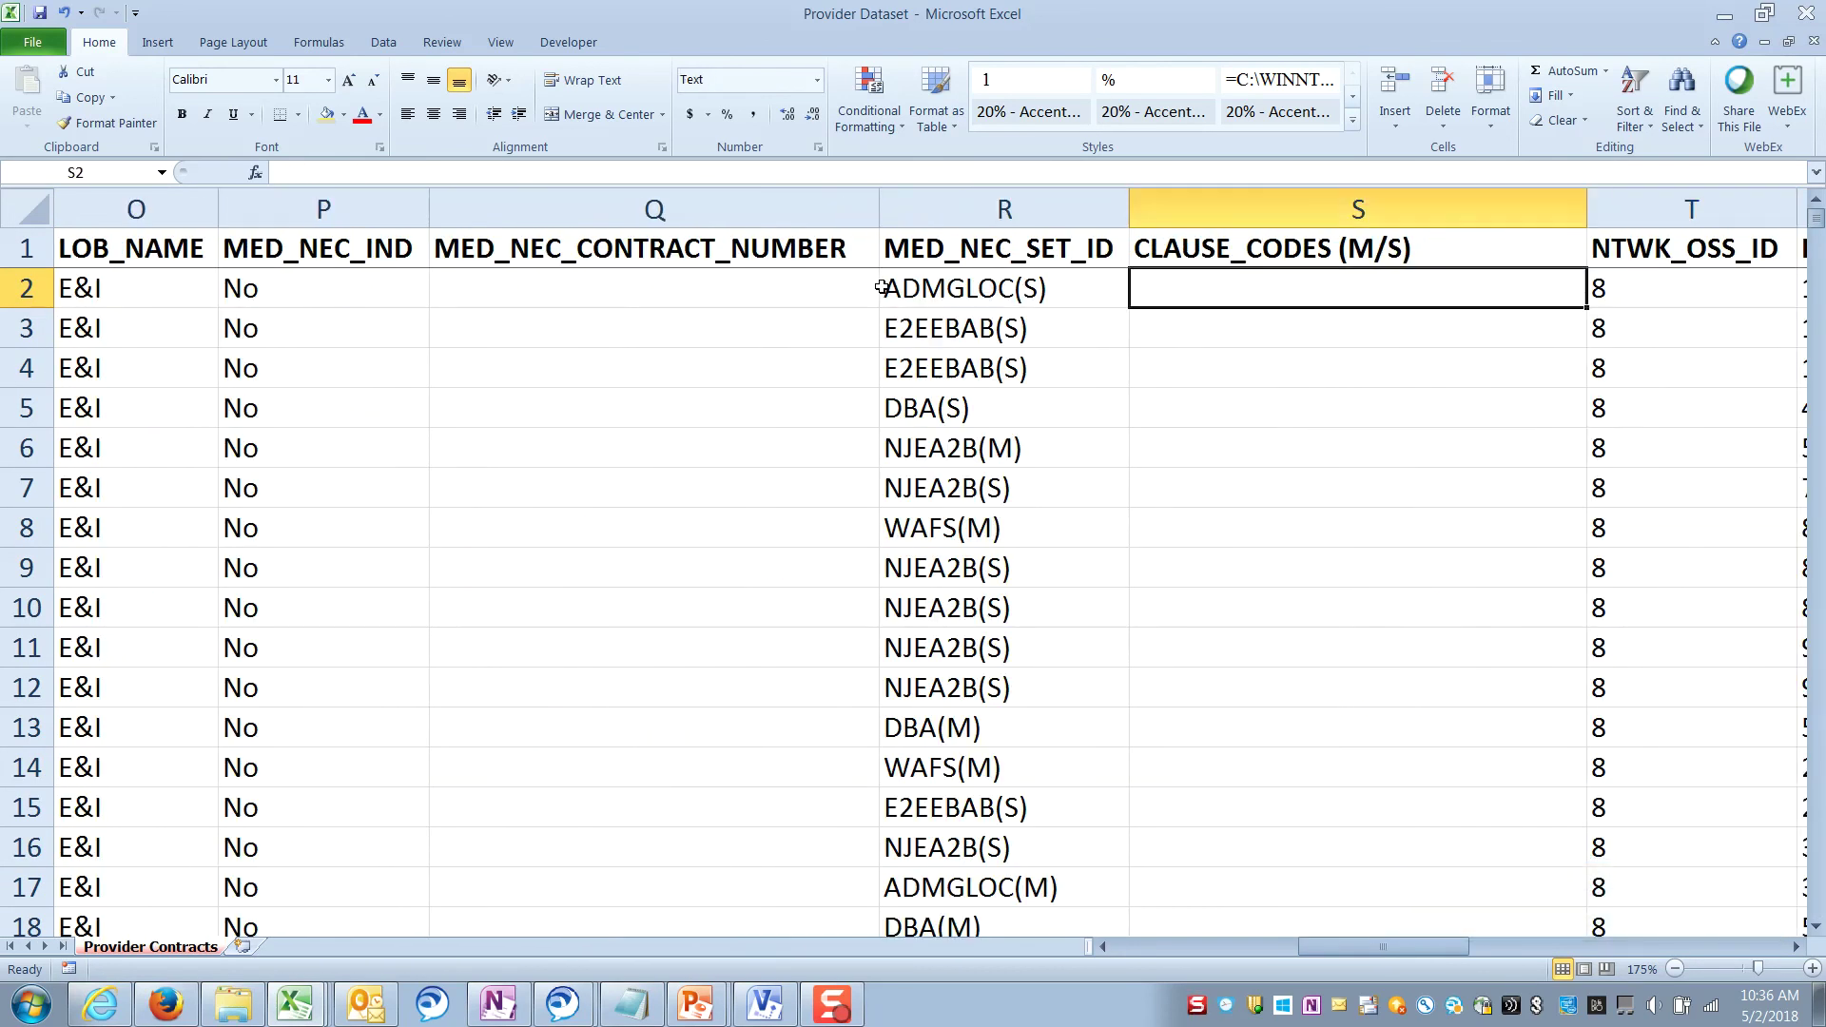
key(Left)
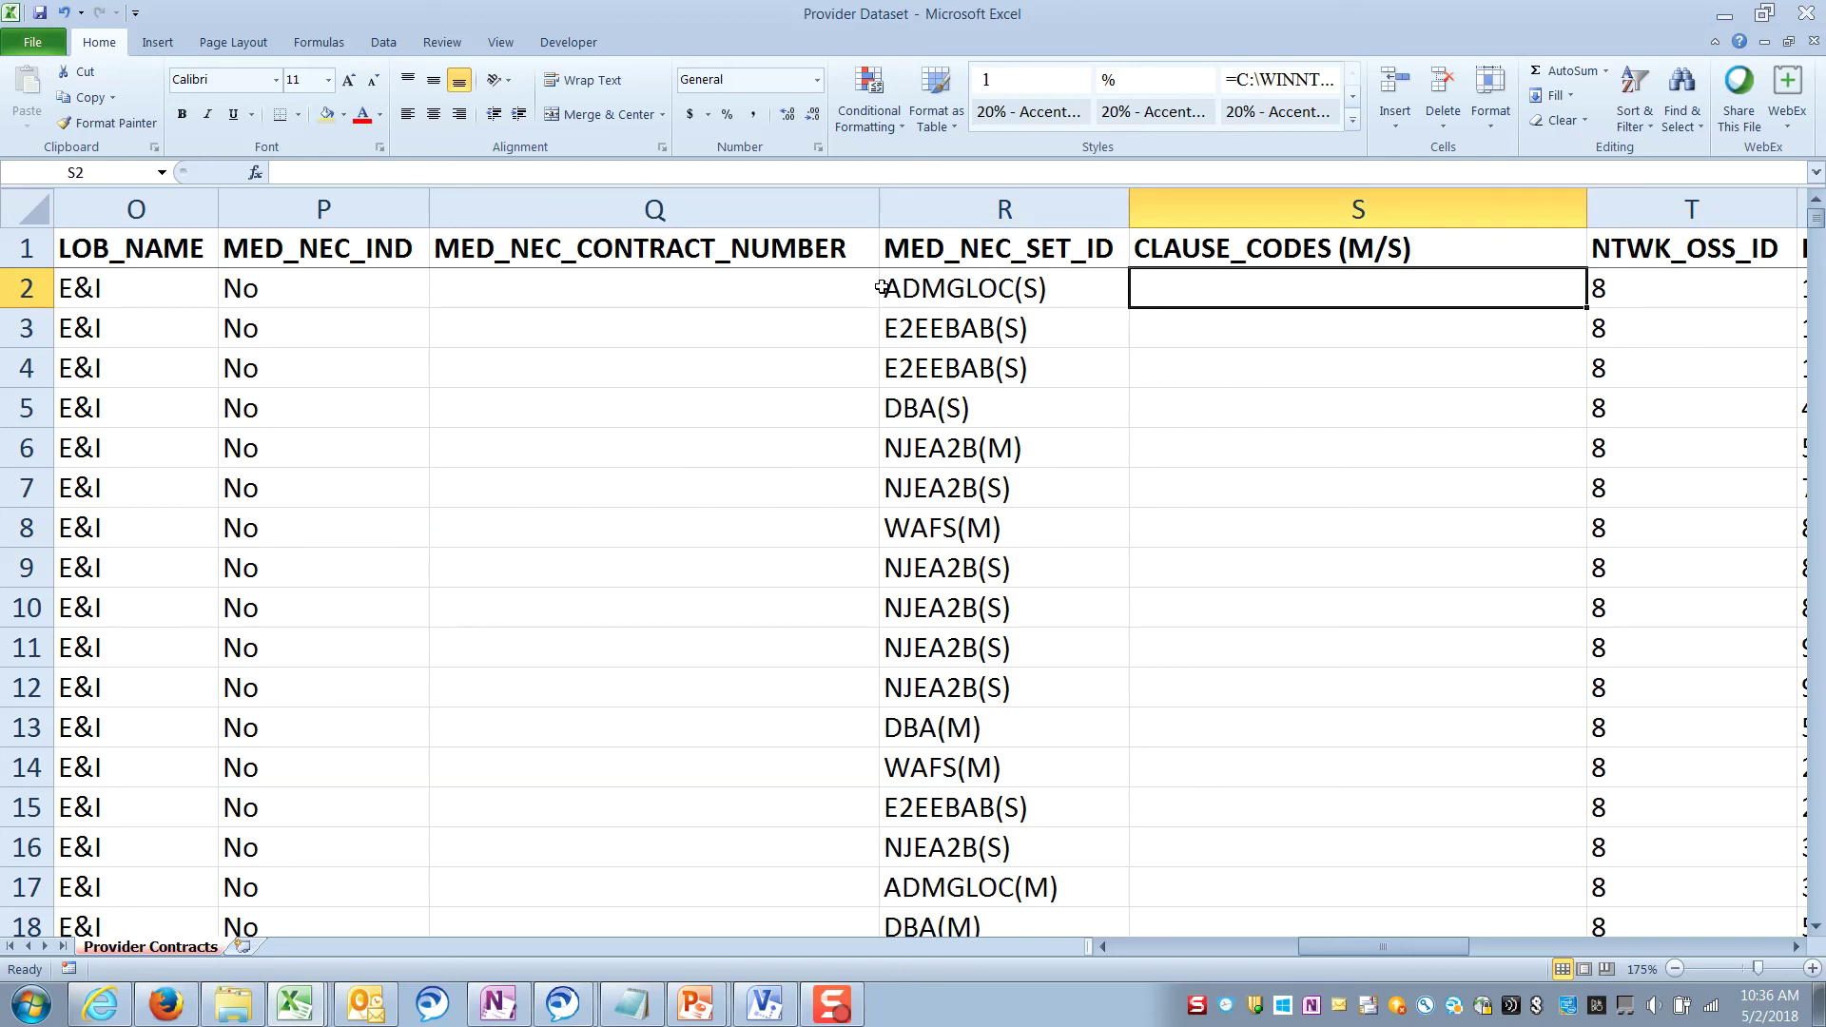